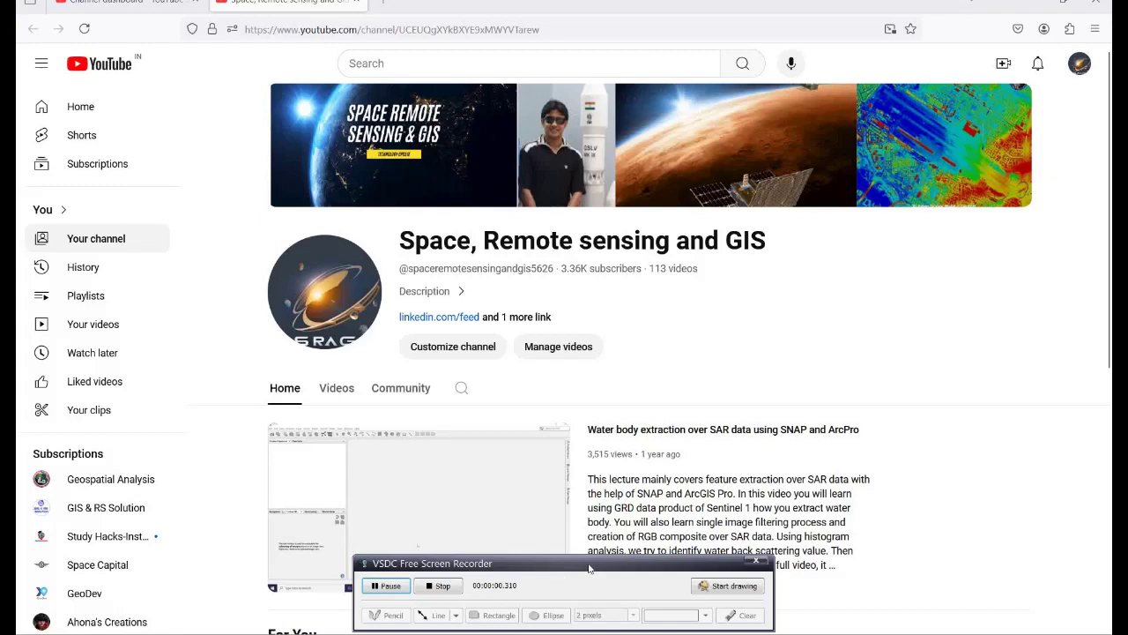
Switch to the Flood Project Dubai project in ArcGIS Pro and display its Map view
{"action": "left_click_drag", "start_coordinate": [590, 568], "coordinate": [846, 634]}
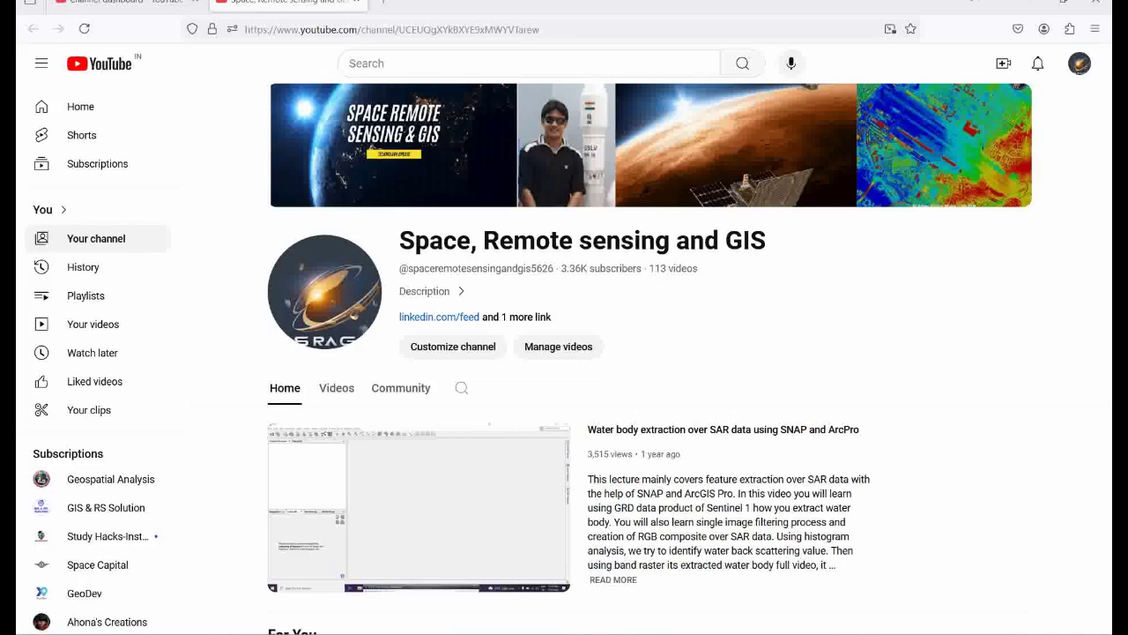
{"action": "mouse_move", "coordinate": [817, 634]}
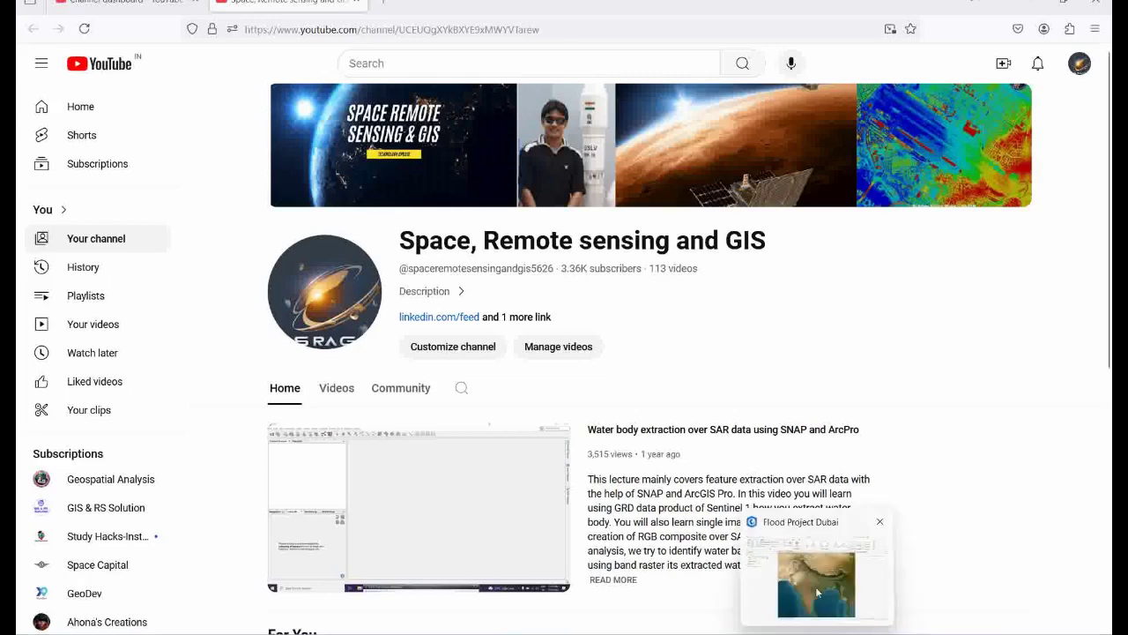
{"action": "left_click", "coordinate": [817, 593]}
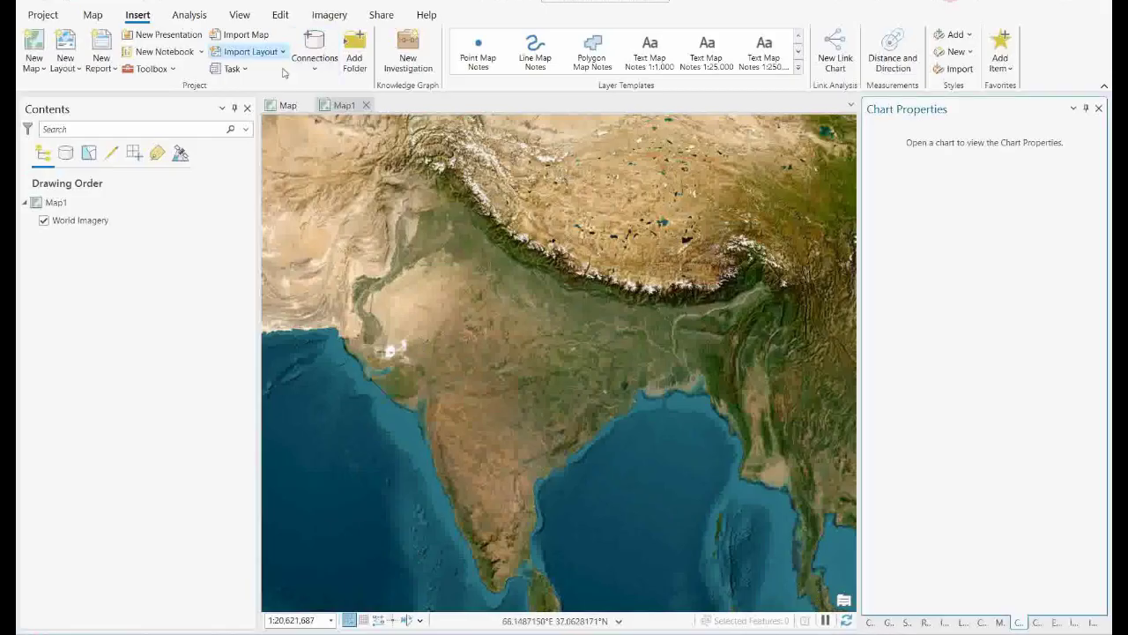
{"action": "left_click", "coordinate": [288, 105]}
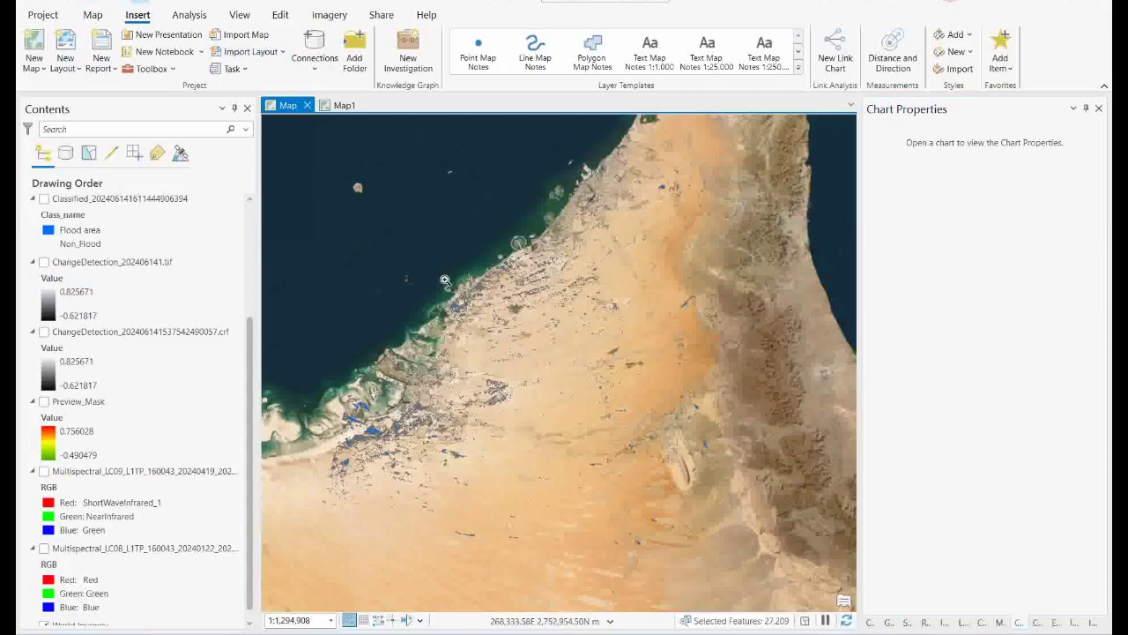
Inspect the coastal flood polygons by toggling the 2Final_Flood_area layer's visibility, leaving the layer hidden
{"action": "left_click_drag", "start_coordinate": [434, 285], "coordinate": [527, 355]}
{"action": "left_click", "coordinate": [527, 354]}
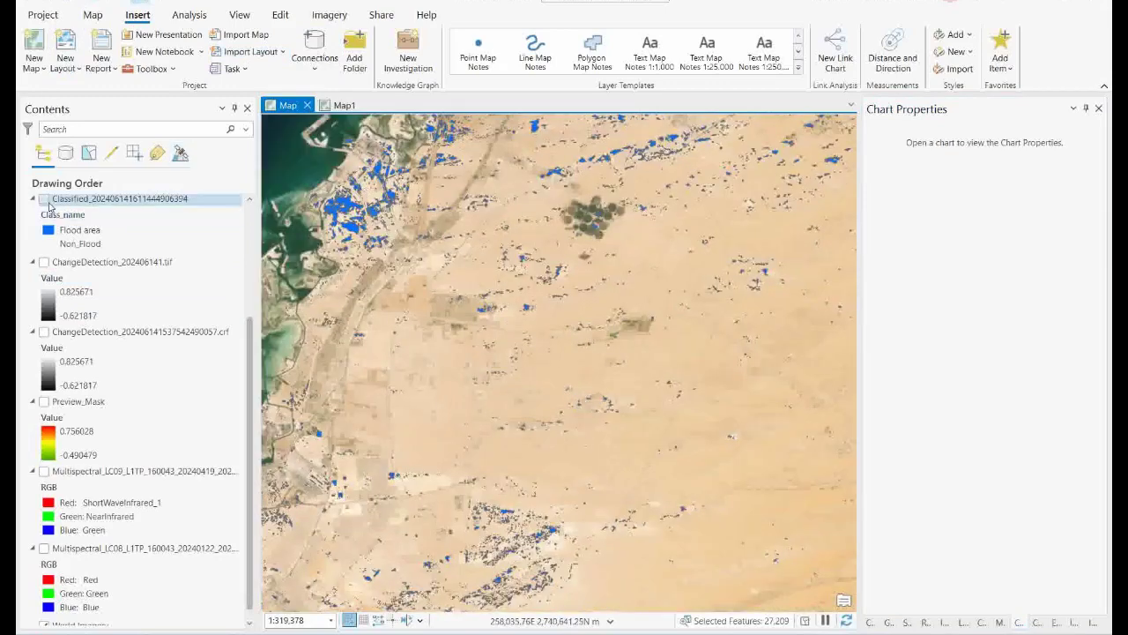
{"action": "left_click_drag", "start_coordinate": [256, 348], "coordinate": [257, 239]}
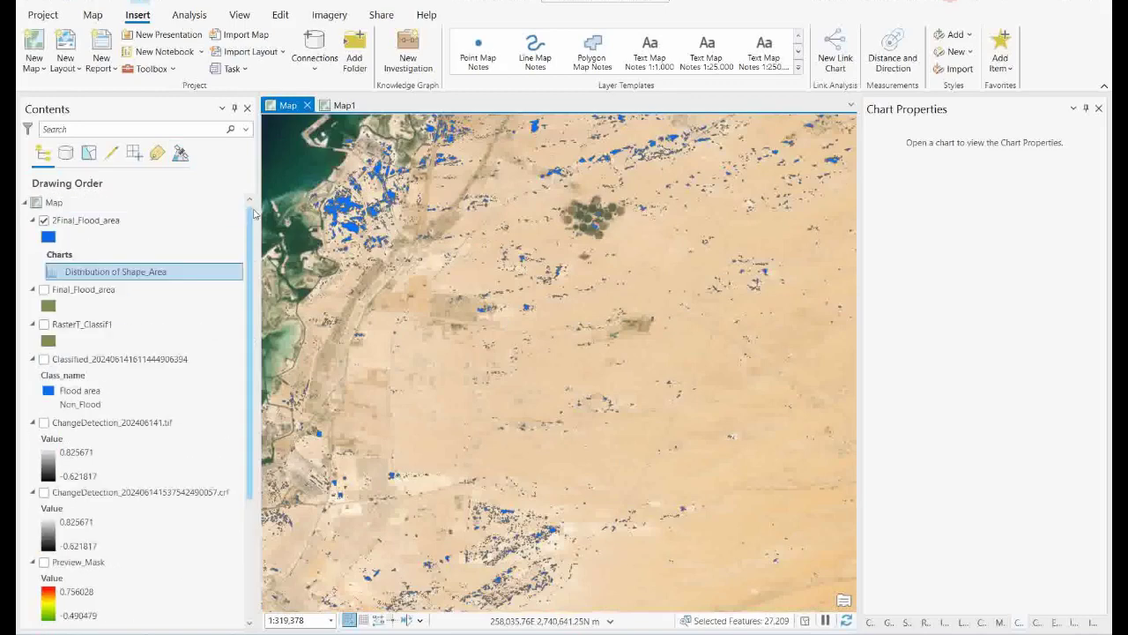
{"action": "left_click", "coordinate": [44, 222]}
{"action": "left_click", "coordinate": [44, 221]}
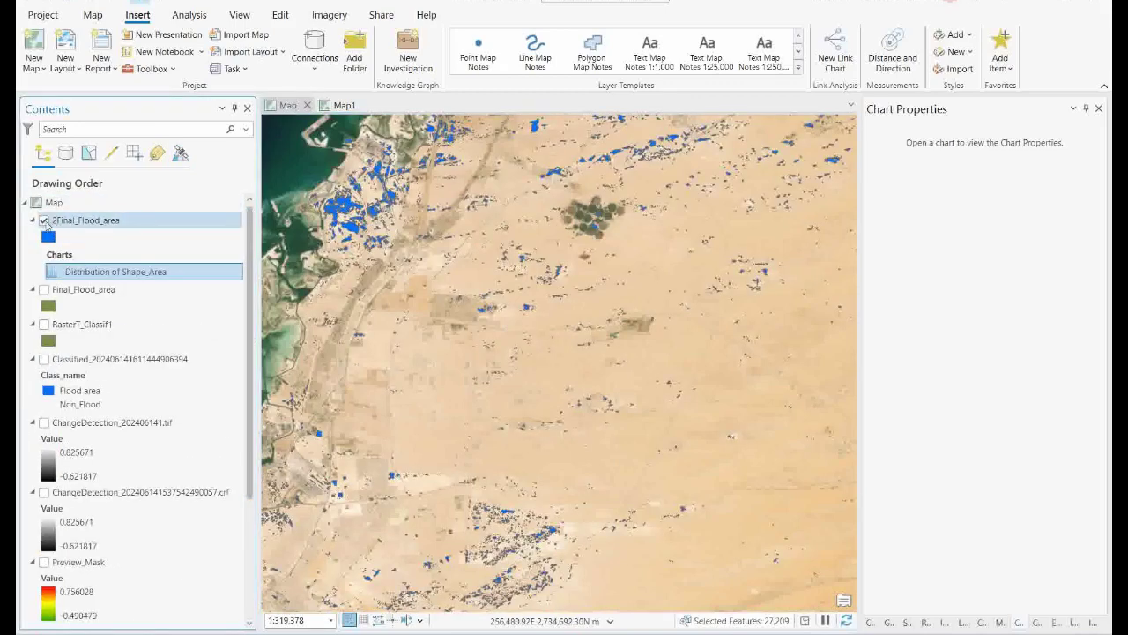
{"action": "left_click", "coordinate": [44, 221]}
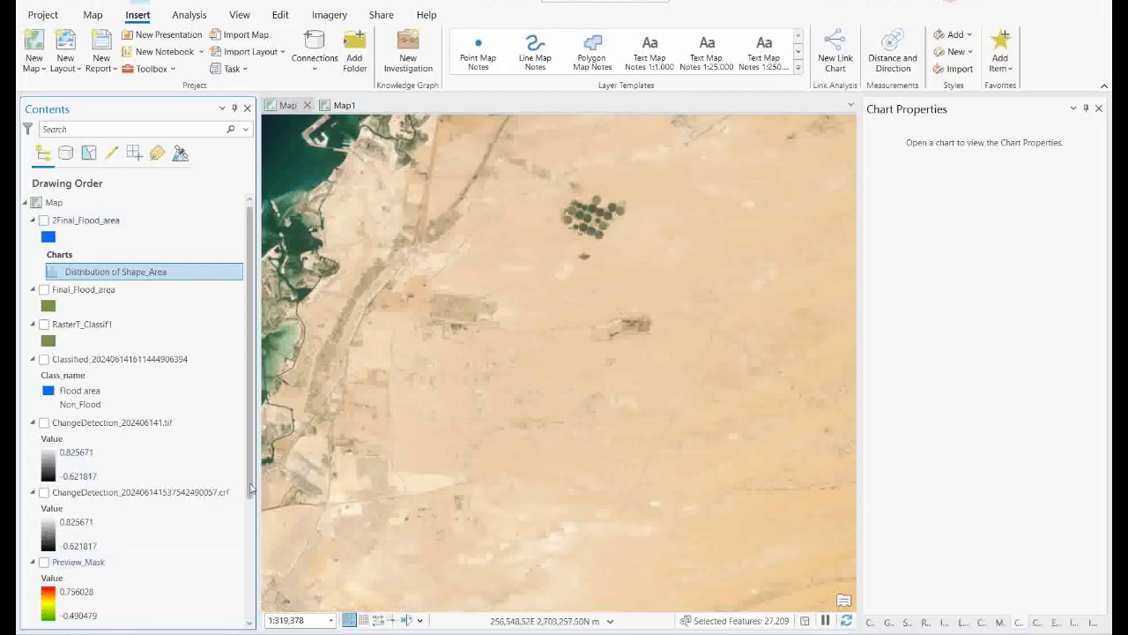
Compare the April 2024 LC09 and January 2024 LC08 multispectral layers by toggling their visibility in Map
{"action": "scroll", "coordinate": [70, 529], "scroll_direction": "down", "scroll_amount": 4}
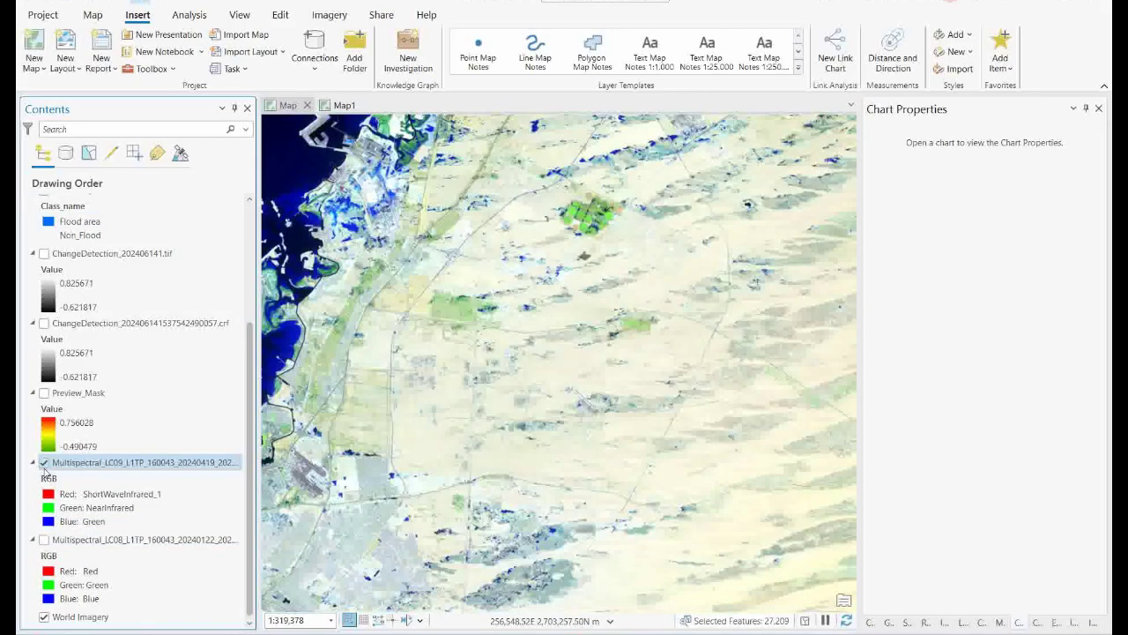
{"action": "left_click", "coordinate": [44, 462]}
{"action": "left_click", "coordinate": [44, 539]}
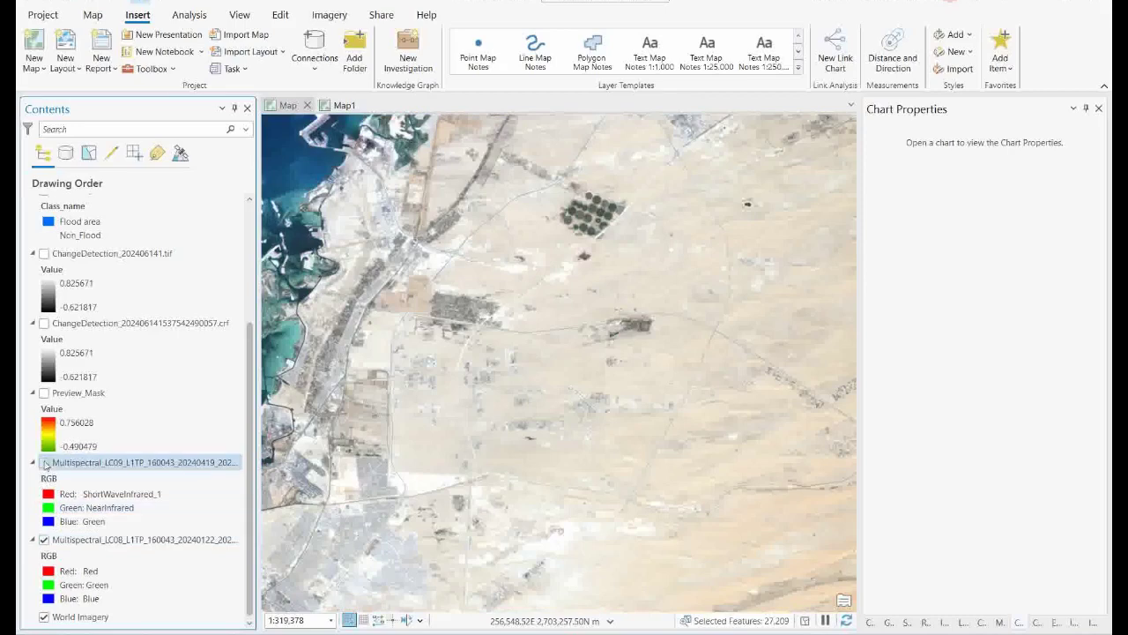
{"action": "left_click", "coordinate": [44, 462]}
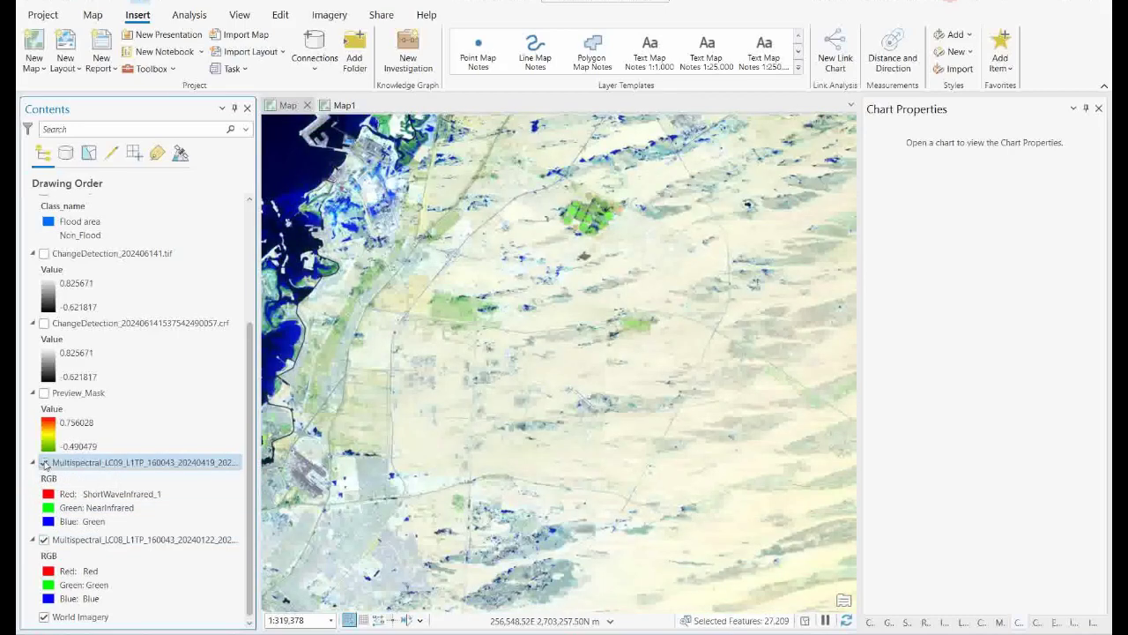
{"action": "left_click", "coordinate": [44, 462]}
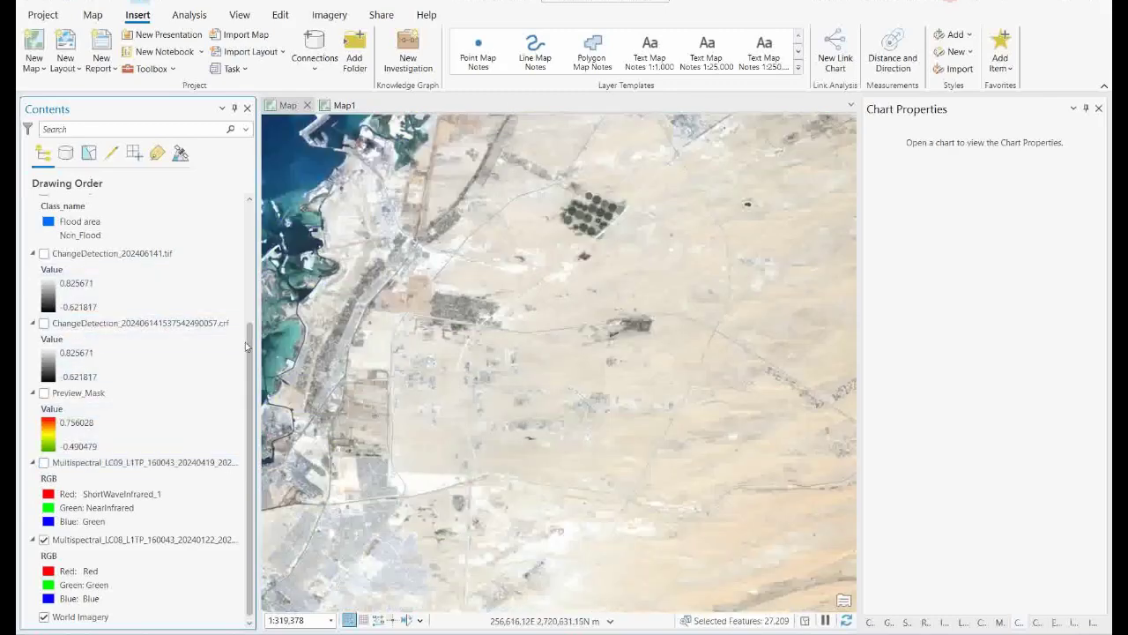
{"action": "left_click_drag", "start_coordinate": [250, 347], "coordinate": [249, 228]}
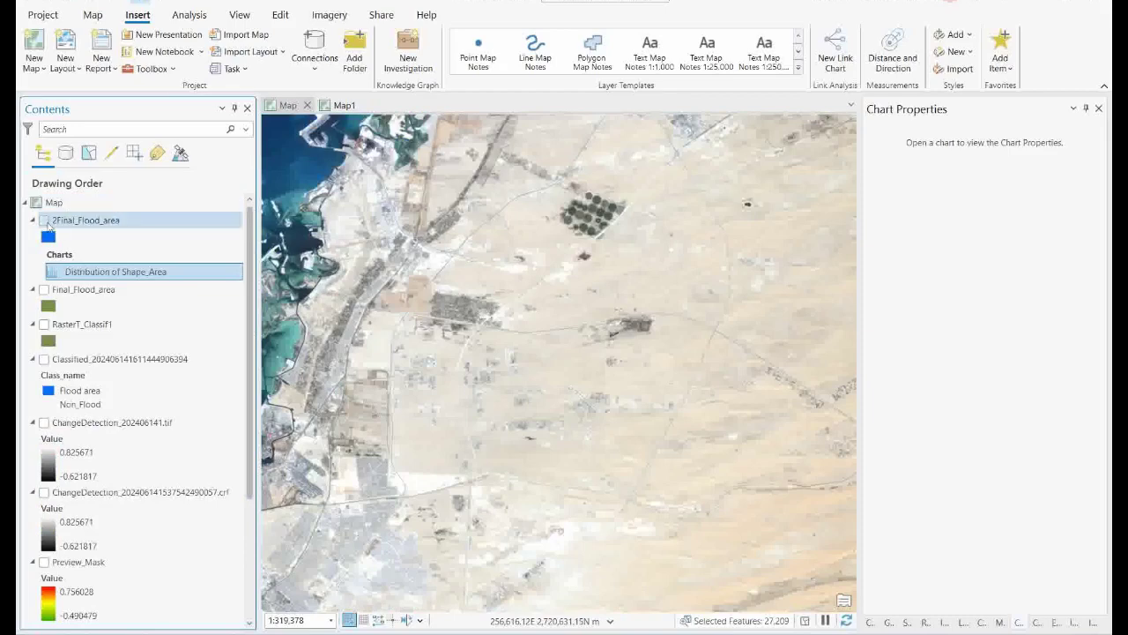
{"action": "left_click", "coordinate": [42, 221]}
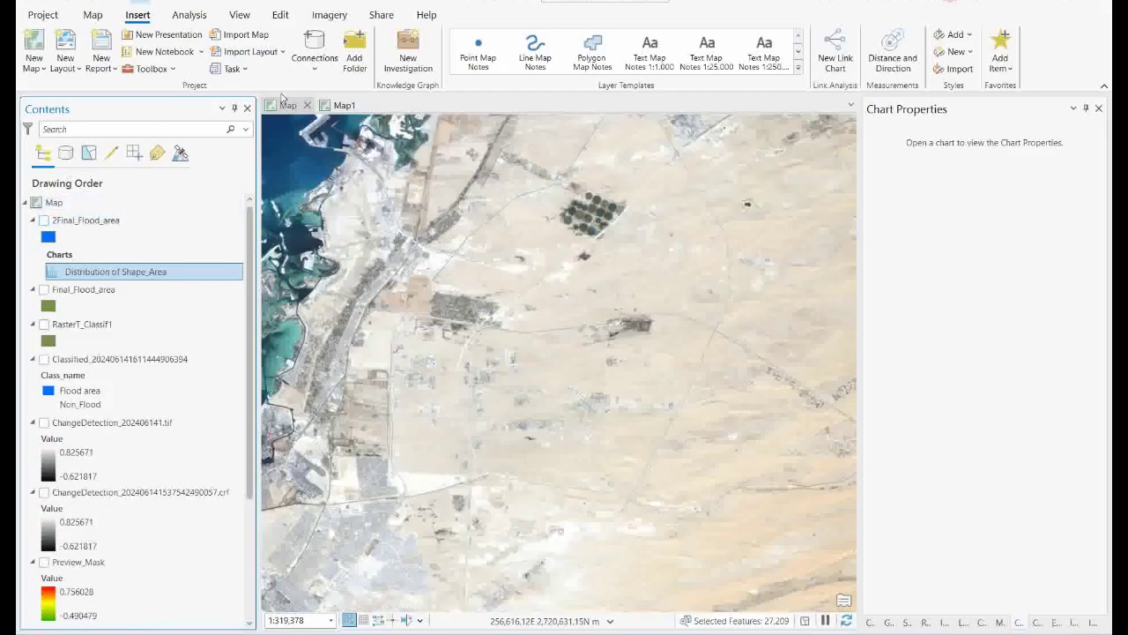
Add LC08_L1TP_160043_20240122_20240130_02_T1_MTL.txt from its scene folder in Landsat Data Dubai Jan 2024 to Map1
{"action": "left_click", "coordinate": [340, 106]}
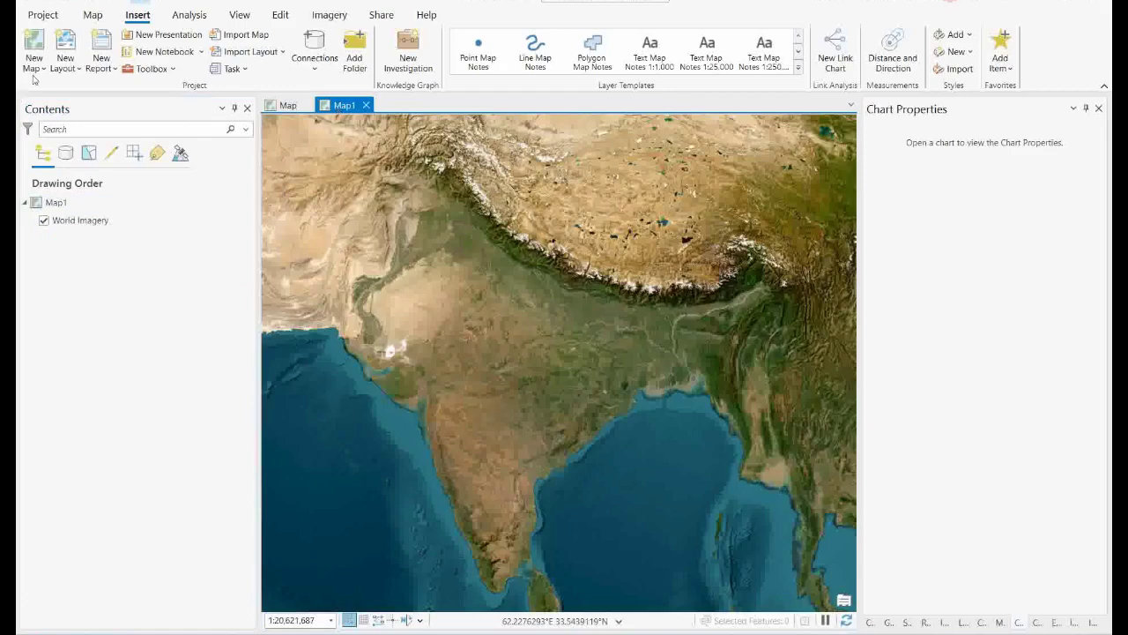
{"action": "left_click", "coordinate": [93, 15]}
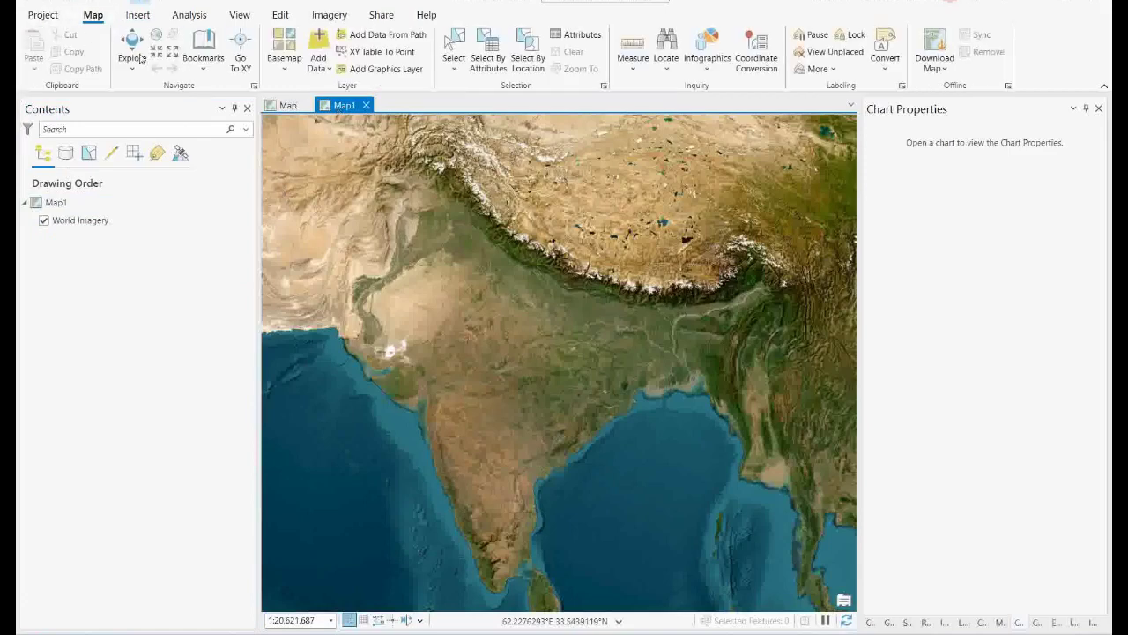
{"action": "left_click", "coordinate": [319, 61]}
{"action": "mouse_move", "coordinate": [224, 129]}
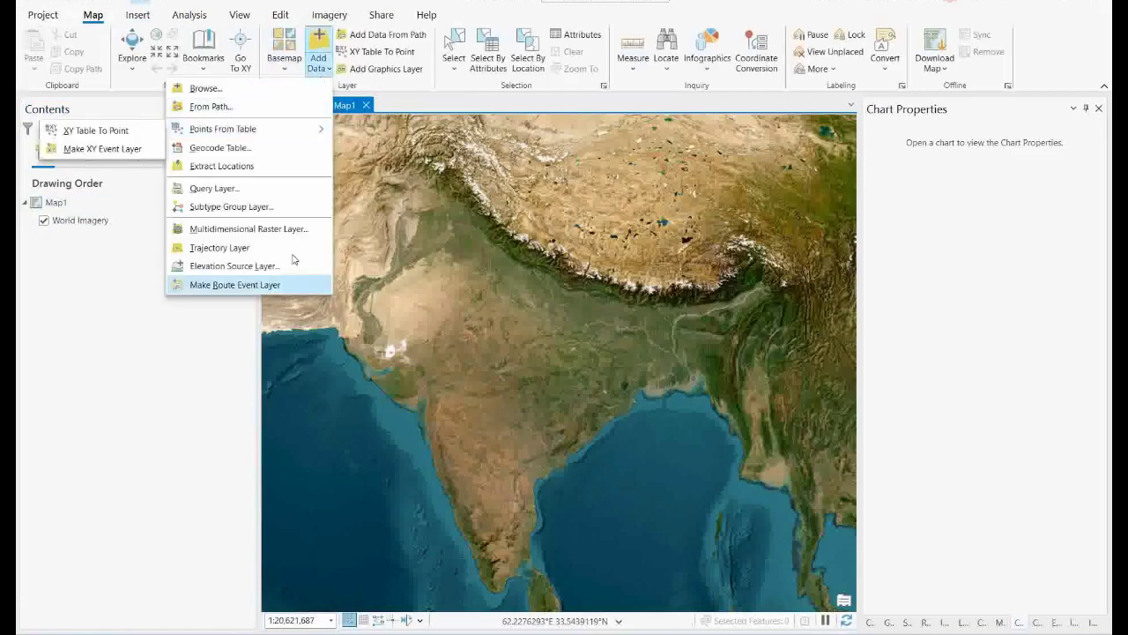
{"action": "left_click", "coordinate": [196, 89]}
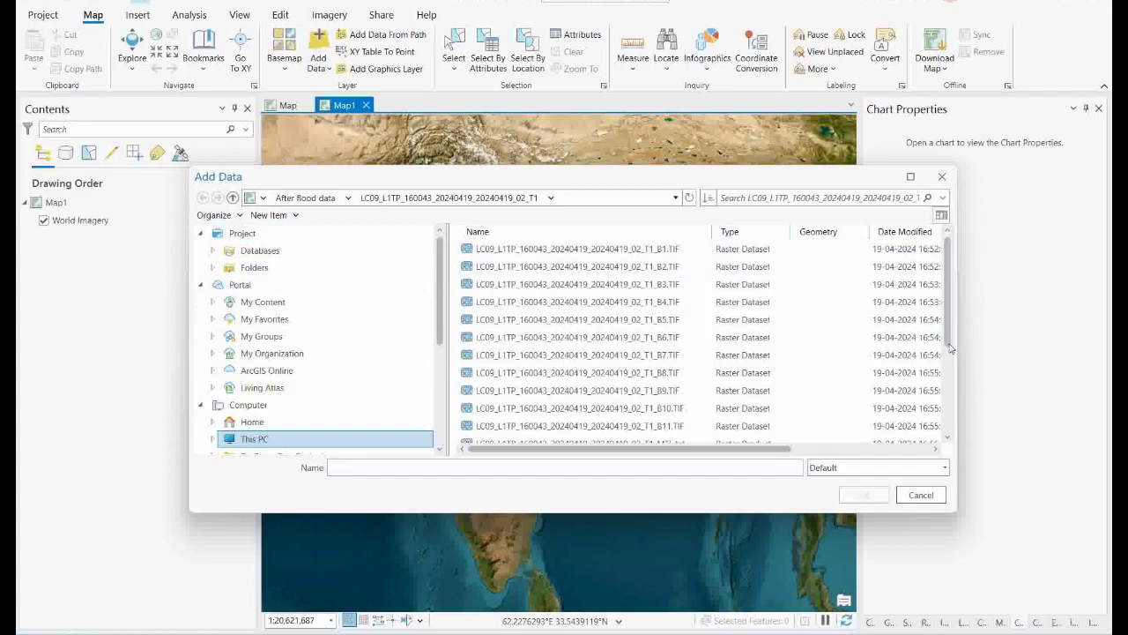
{"action": "left_click_drag", "start_coordinate": [950, 336], "coordinate": [952, 431]}
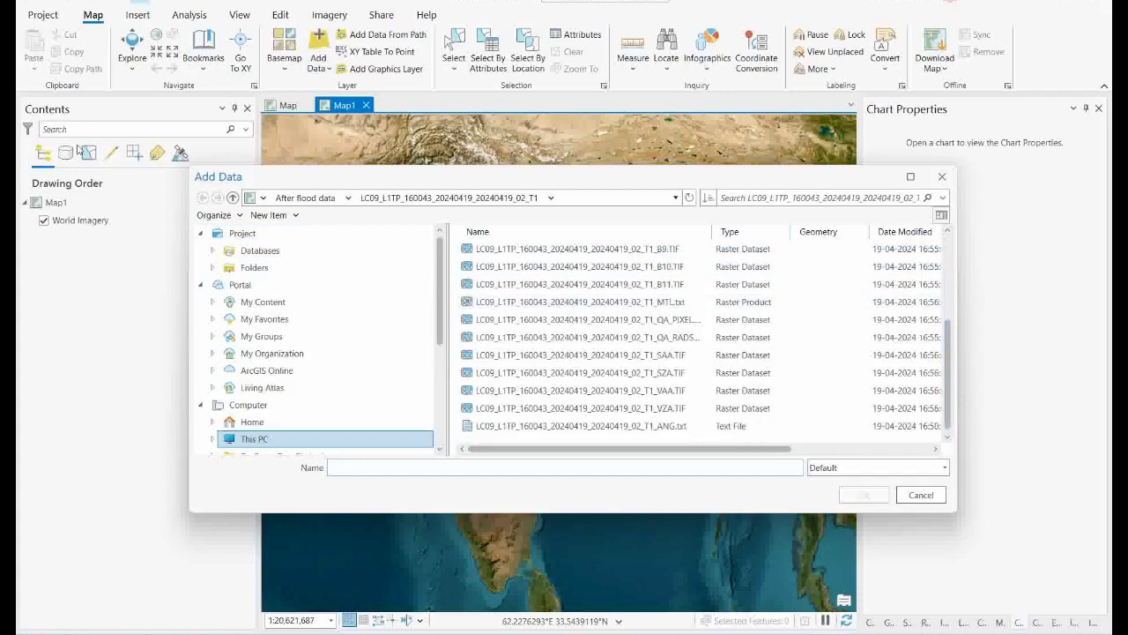
{"action": "left_click", "coordinate": [306, 197]}
{"action": "left_click", "coordinate": [476, 198]}
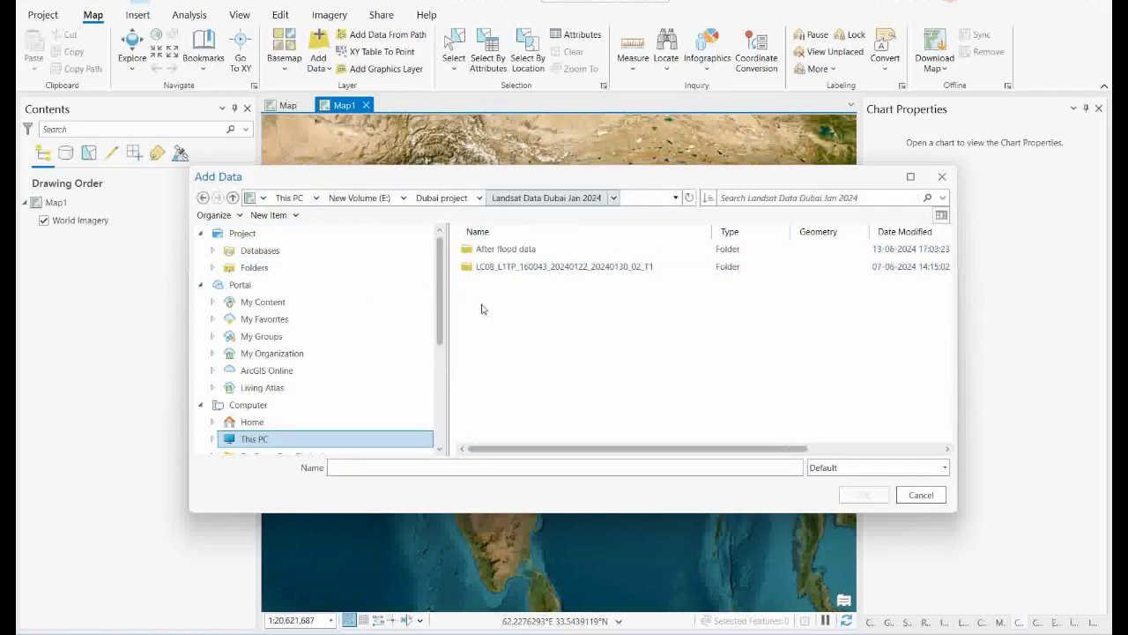
{"action": "double_click", "coordinate": [527, 267]}
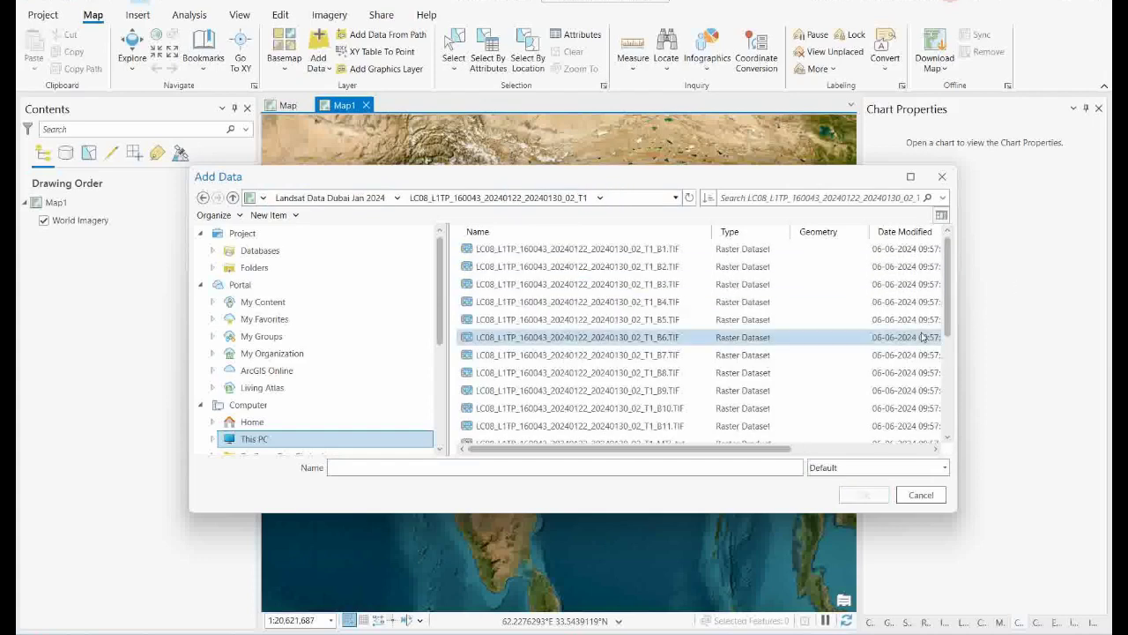
{"action": "scroll", "coordinate": [951, 379], "scroll_direction": "down", "scroll_amount": 4}
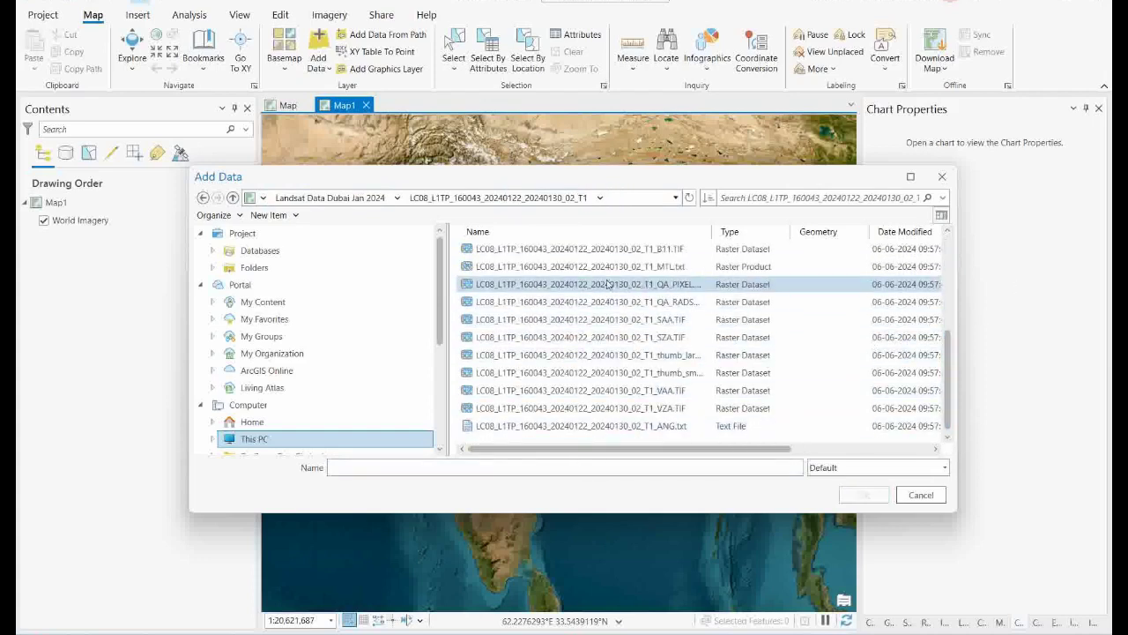
{"action": "left_click", "coordinate": [580, 269]}
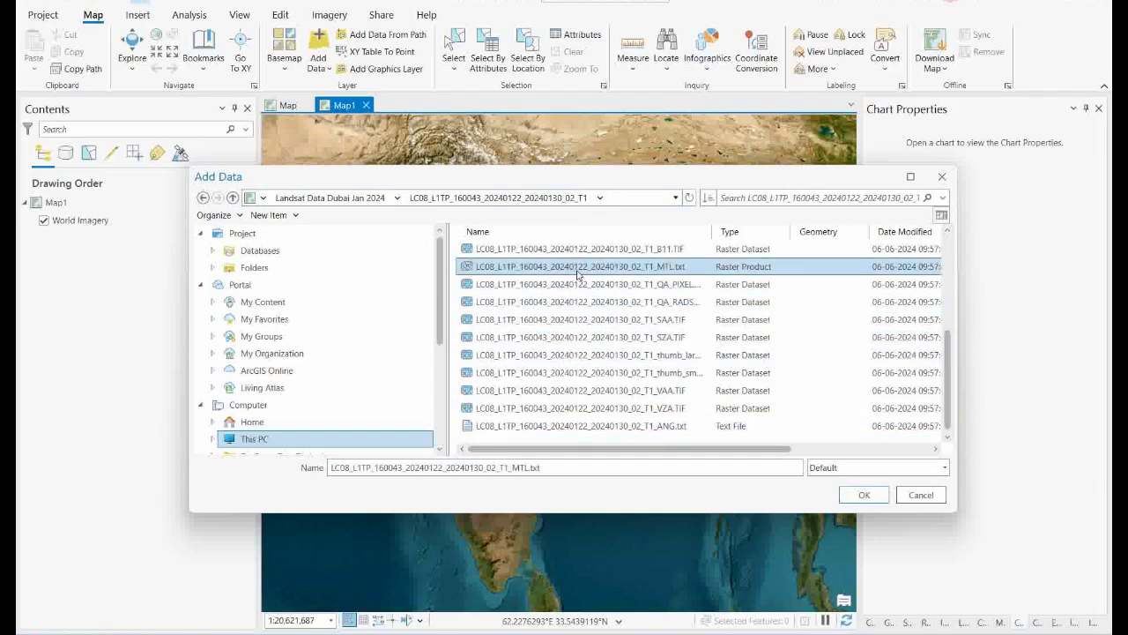
{"action": "left_click", "coordinate": [862, 496]}
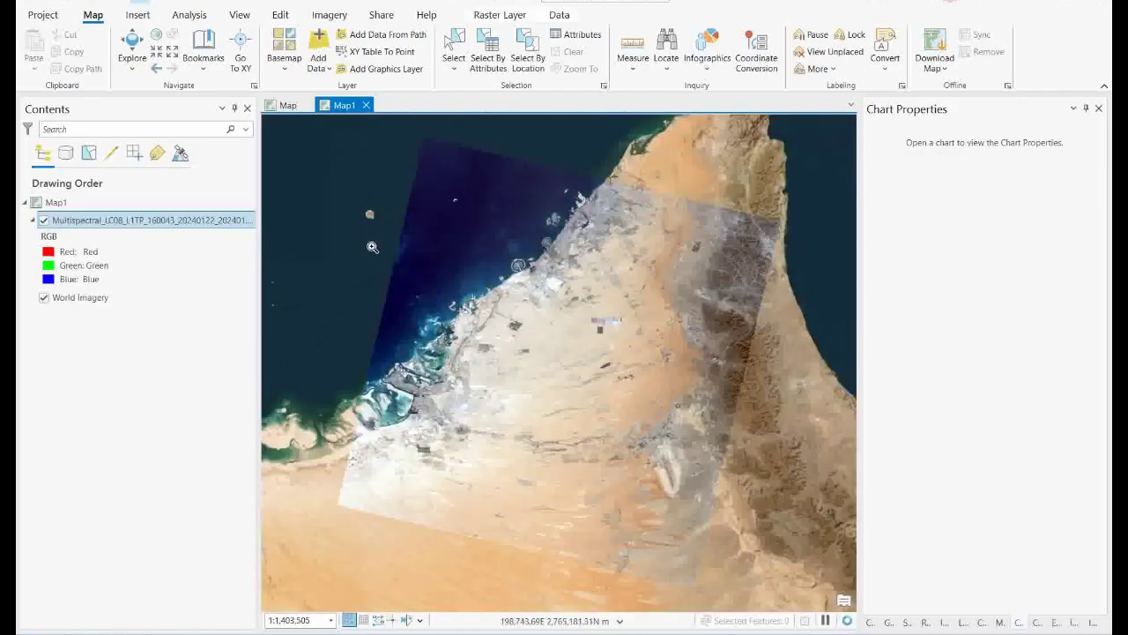
Add the raster product LC09_L1TP_160043_20240419_20240419_02_T1_MTL.txt from the After flood data folder to Map1
{"action": "left_click", "coordinate": [321, 68]}
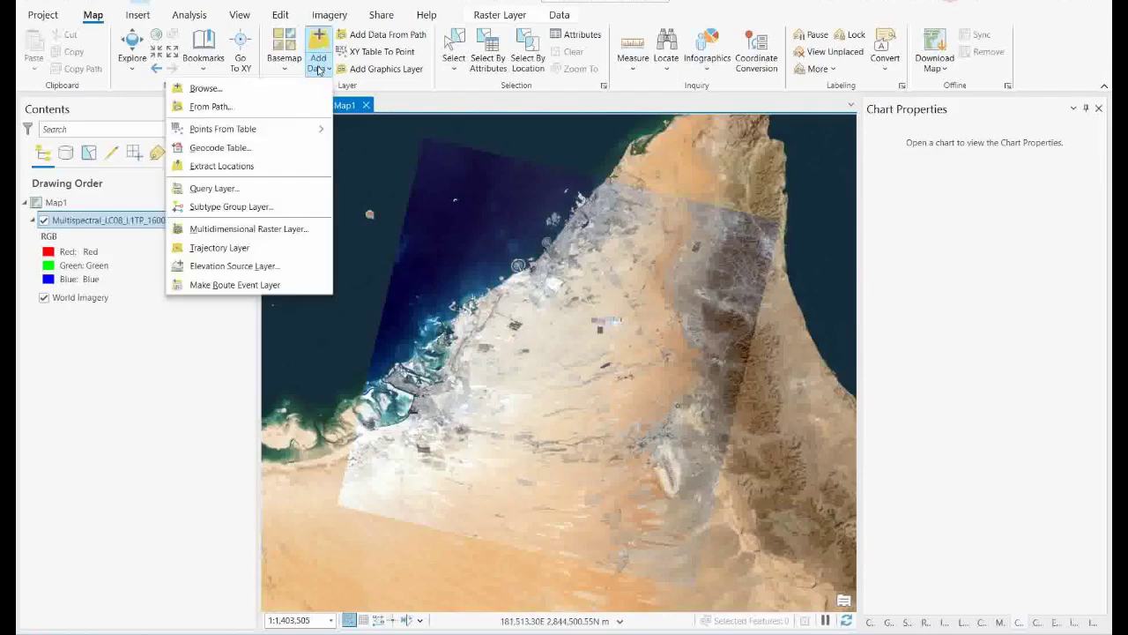
{"action": "left_click", "coordinate": [205, 91]}
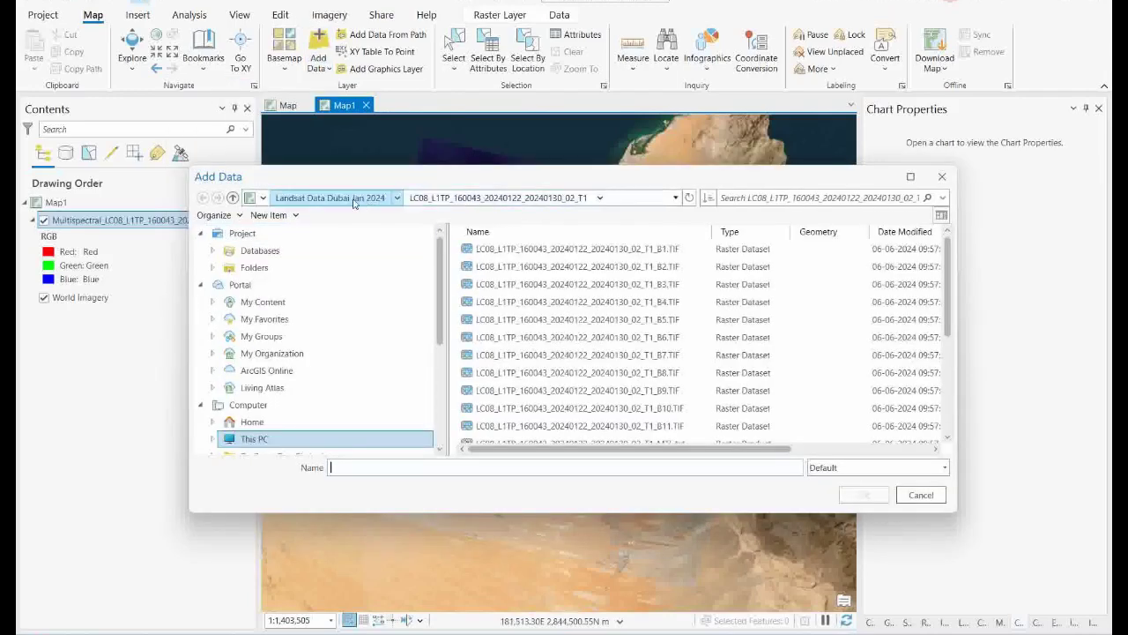
{"action": "left_click", "coordinate": [368, 200]}
{"action": "left_click", "coordinate": [507, 254]}
{"action": "double_click", "coordinate": [508, 253]}
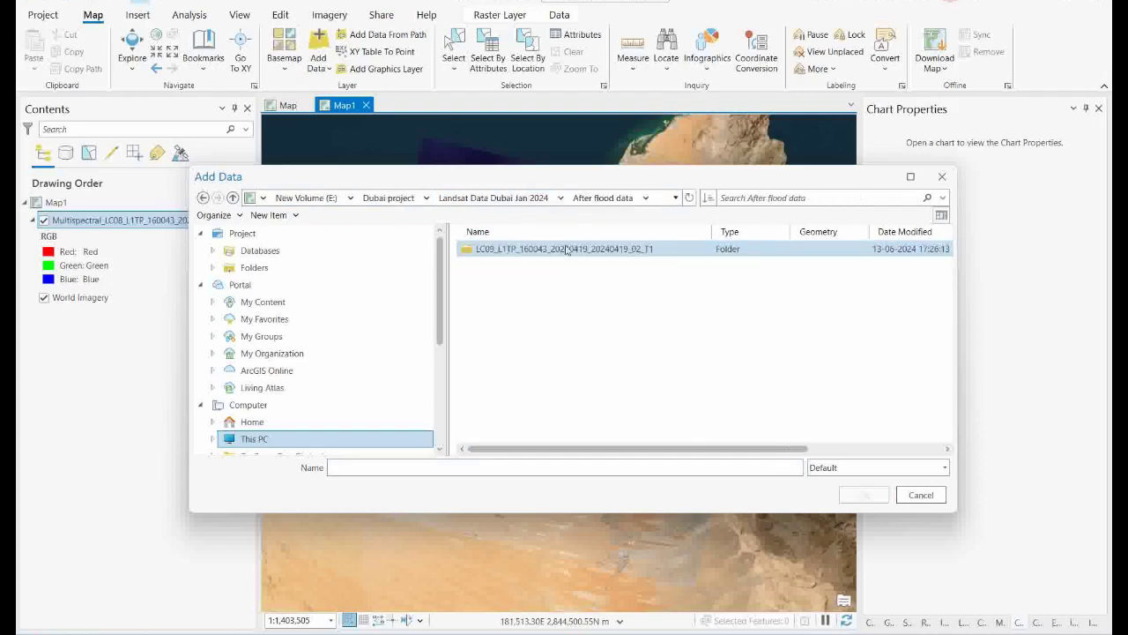
{"action": "double_click", "coordinate": [569, 250]}
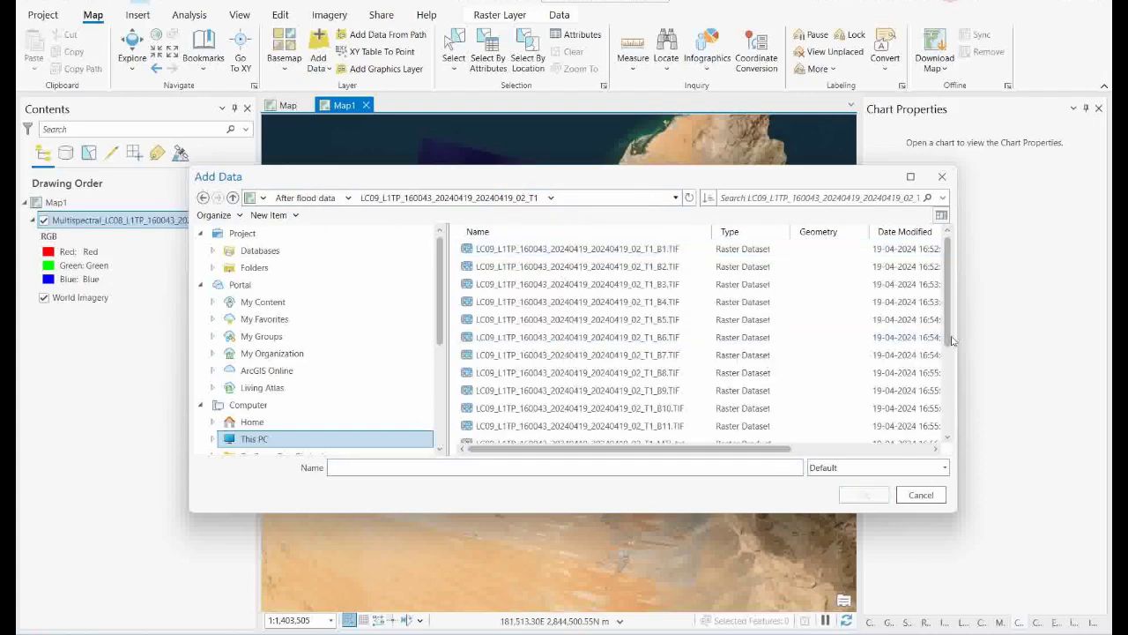
{"action": "scroll", "coordinate": [949, 405], "scroll_direction": "down", "scroll_amount": 3}
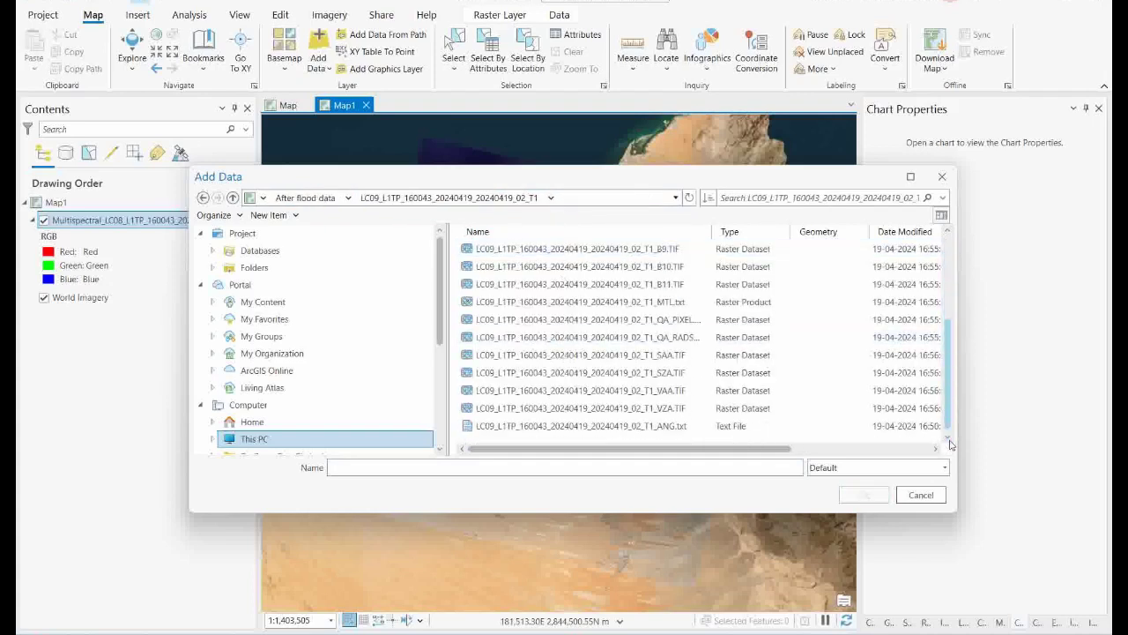
{"action": "scroll", "coordinate": [949, 437], "scroll_direction": "up", "scroll_amount": 1}
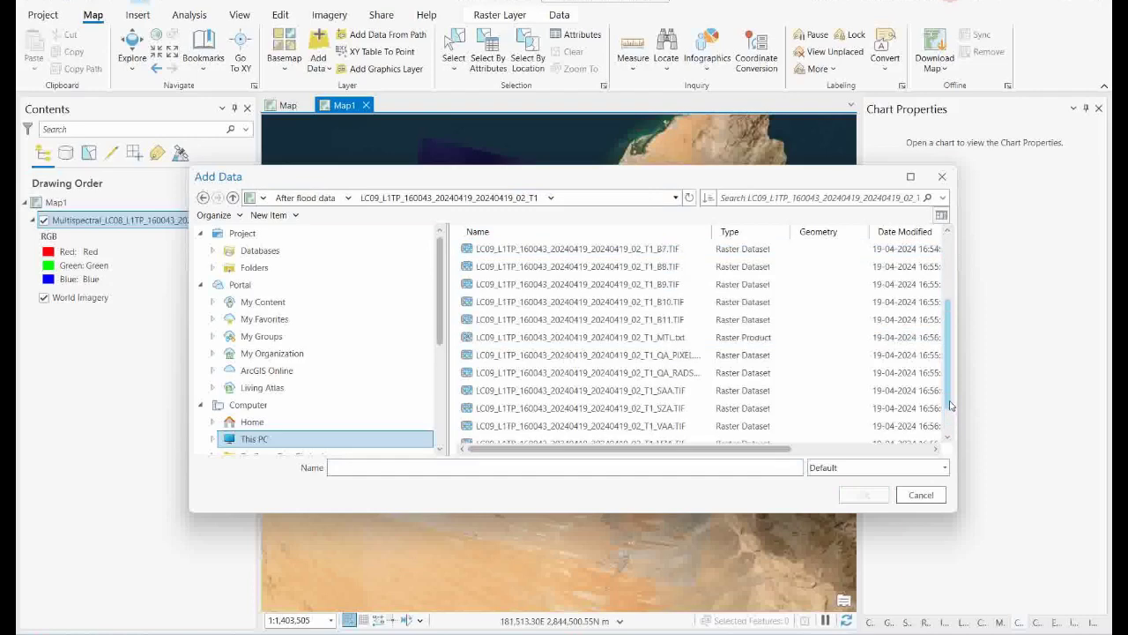
{"action": "left_click", "coordinate": [568, 339]}
{"action": "left_click", "coordinate": [866, 495]}
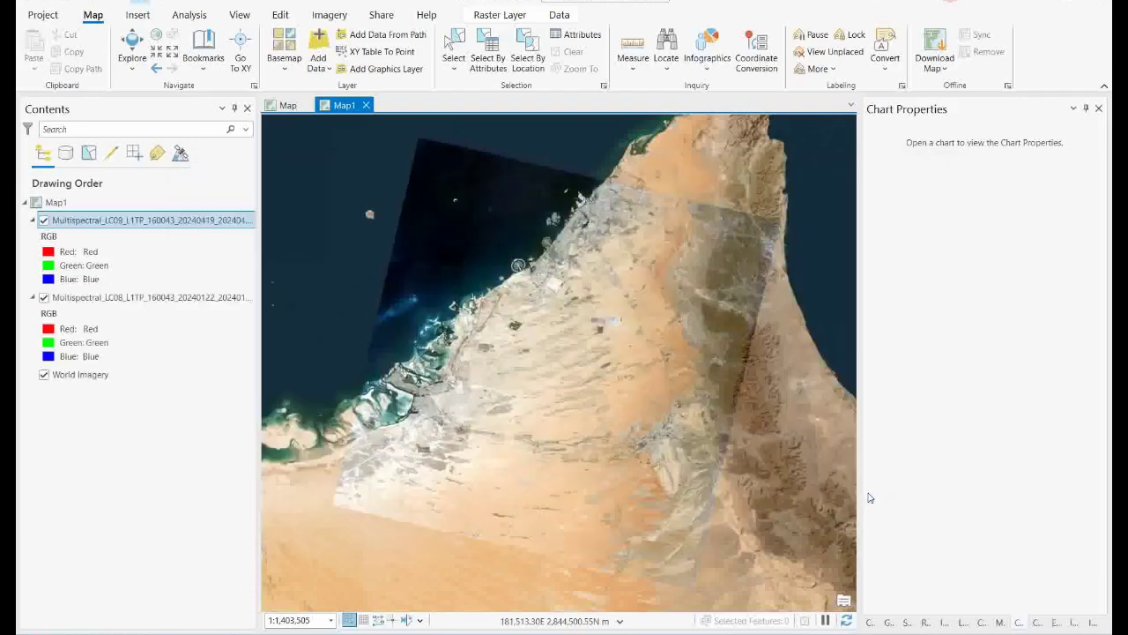
Compare the before-flood and after-flood scenes in Map1 by toggling the LC09 multispectral layer off and on
{"action": "left_click", "coordinate": [45, 220]}
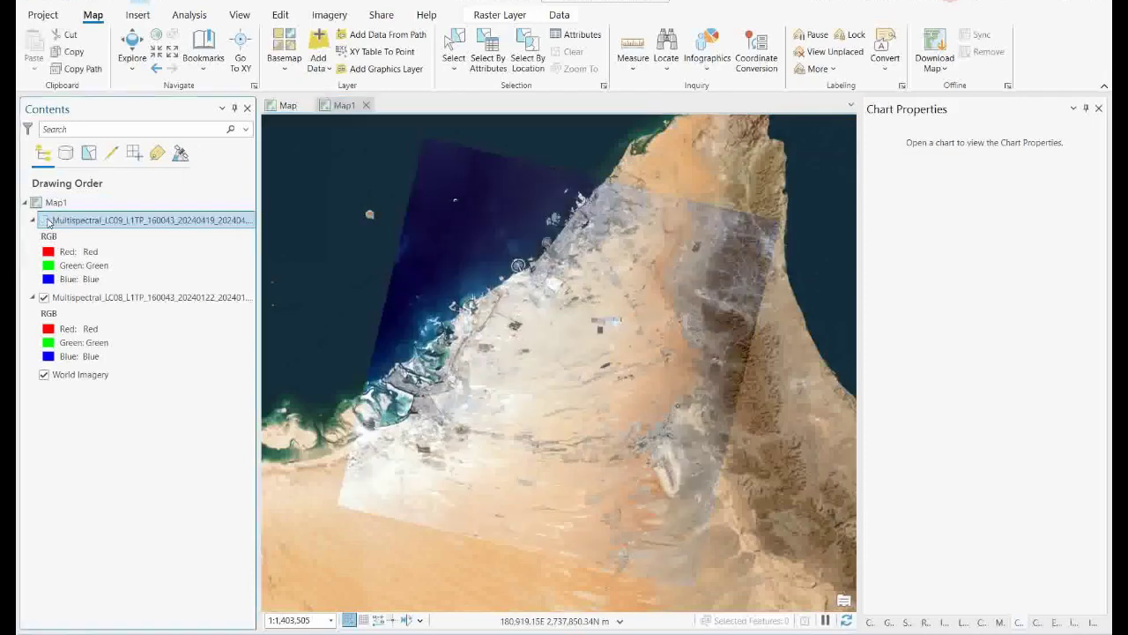
{"action": "left_click", "coordinate": [45, 221]}
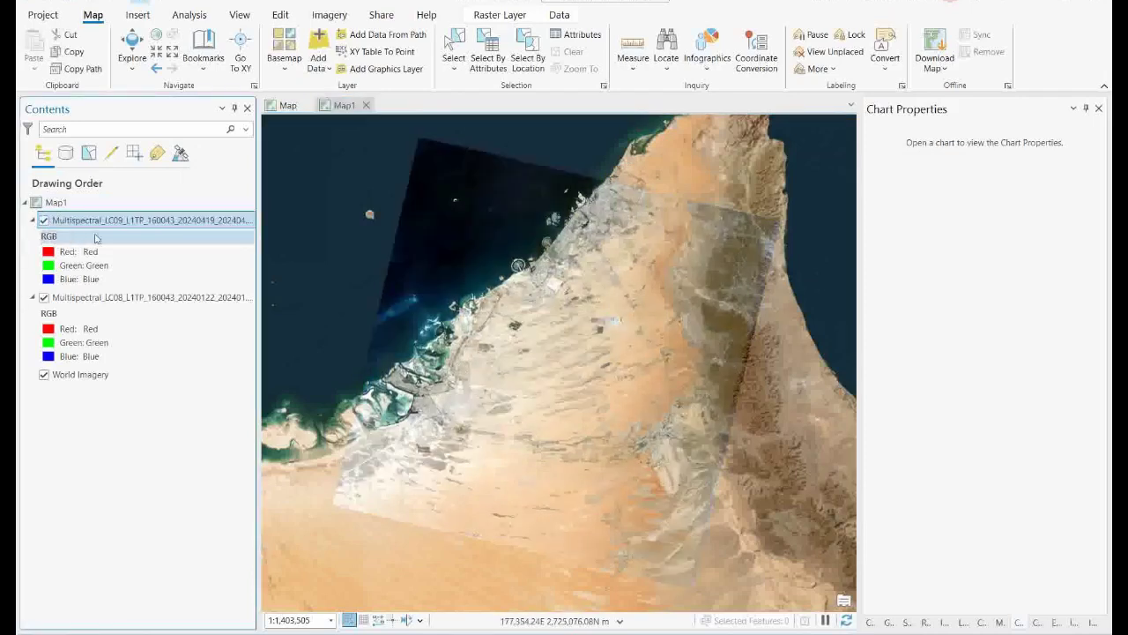
{"action": "left_click_drag", "start_coordinate": [430, 228], "coordinate": [653, 508]}
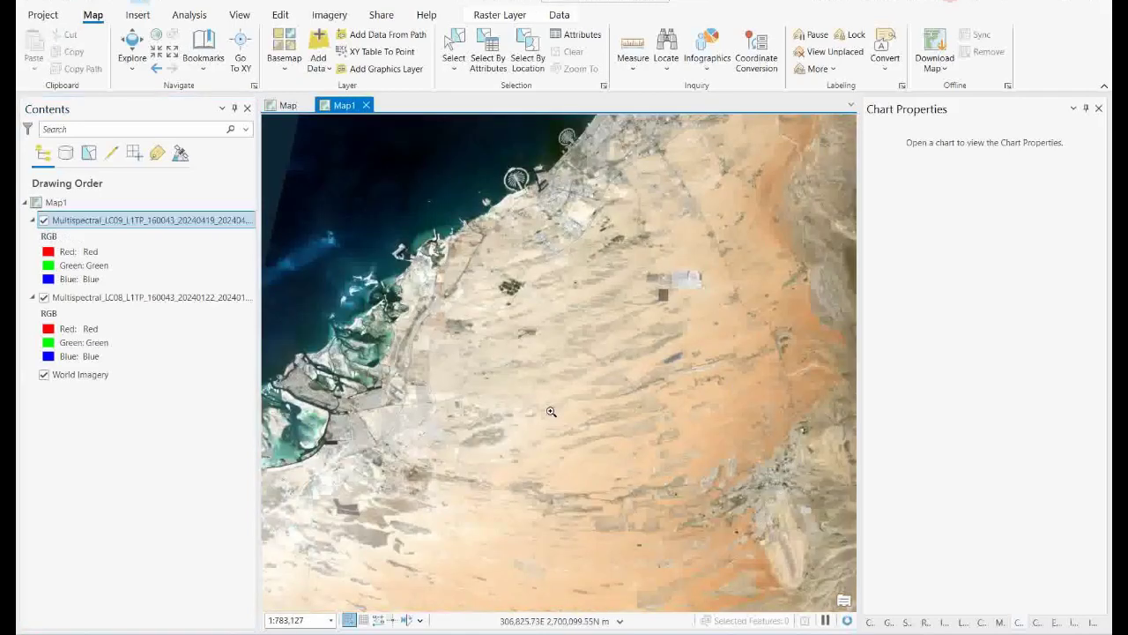
Display the LC09 April 2024 layer with ShortWaveInfrared_1 as red, NearInfrared as green and Green as blue
{"action": "right_click", "coordinate": [97, 226]}
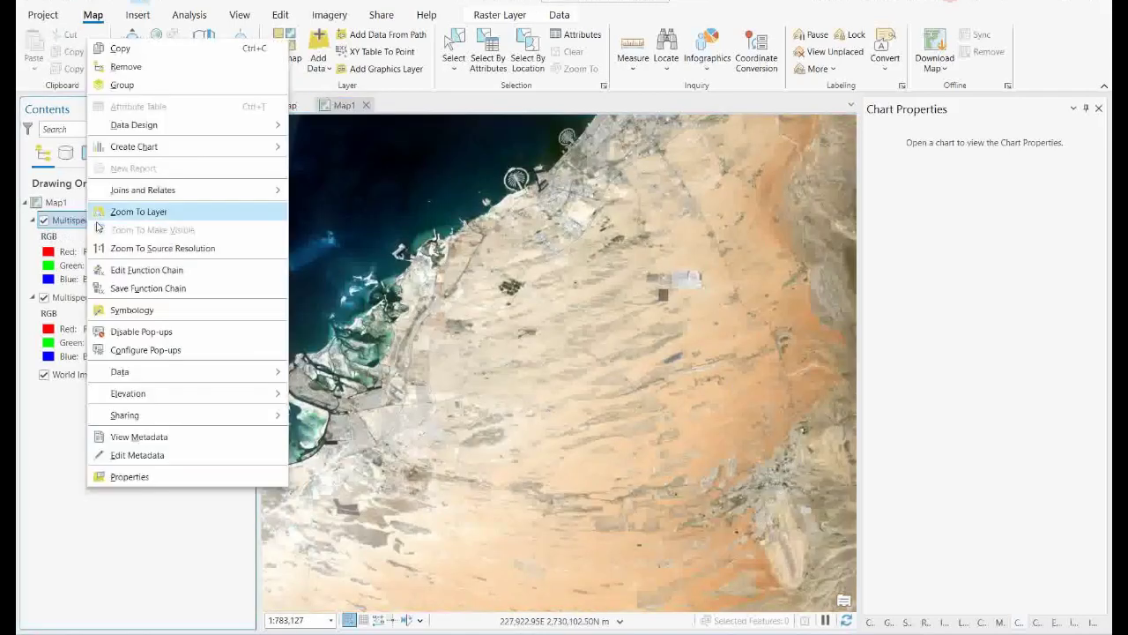
{"action": "left_click", "coordinate": [127, 208]}
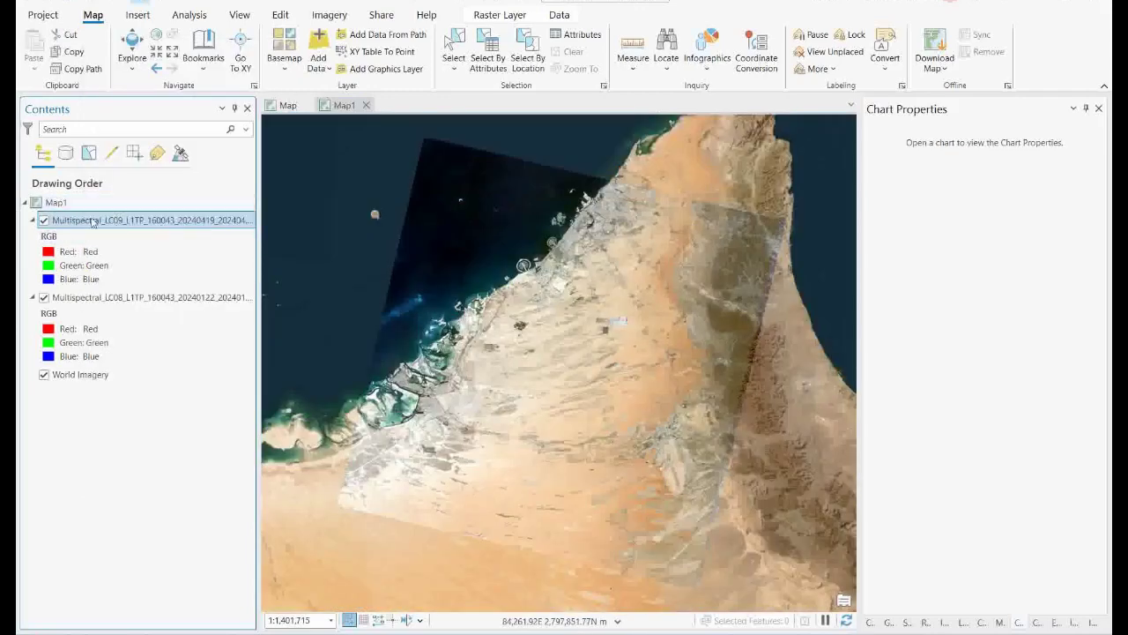
{"action": "left_click", "coordinate": [73, 252]}
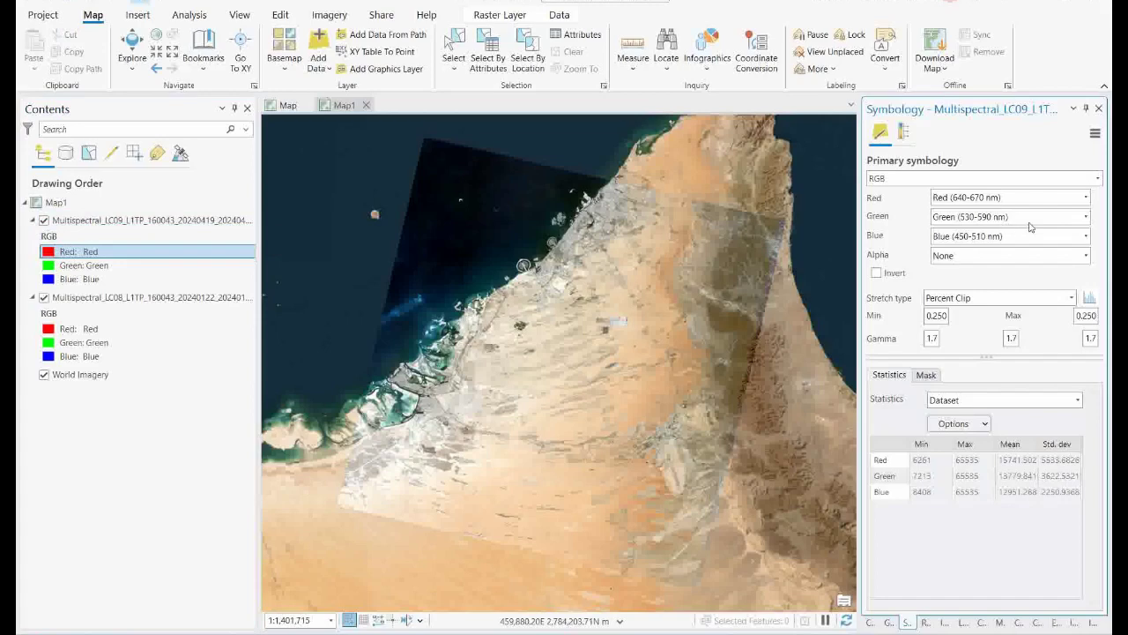
{"action": "left_click", "coordinate": [1082, 199]}
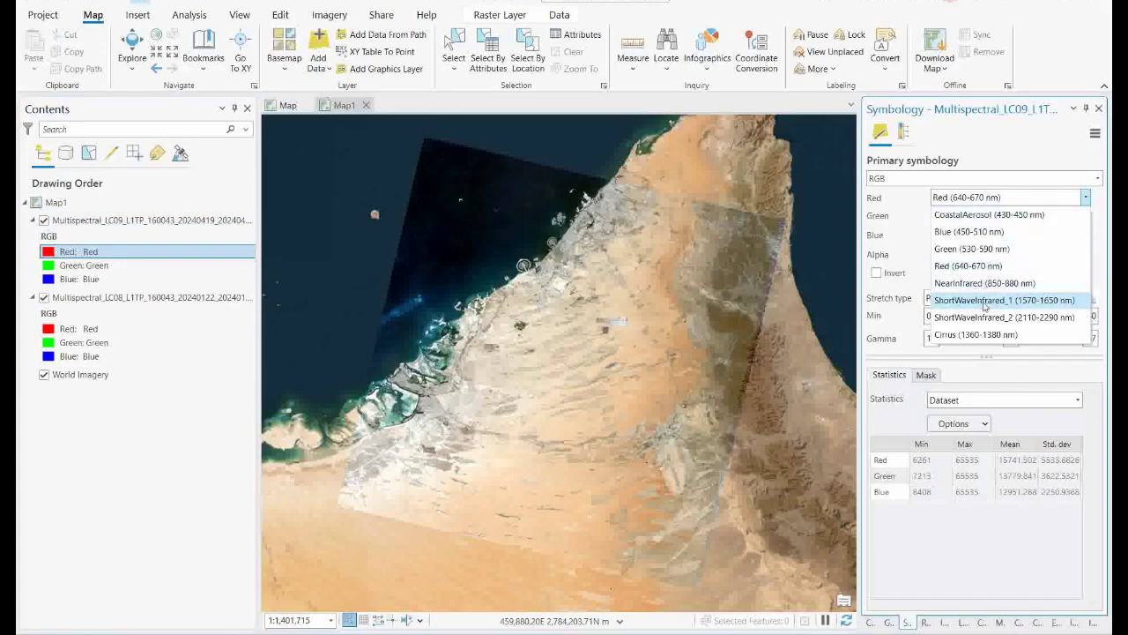
{"action": "left_click", "coordinate": [985, 300]}
{"action": "left_click", "coordinate": [1085, 217]}
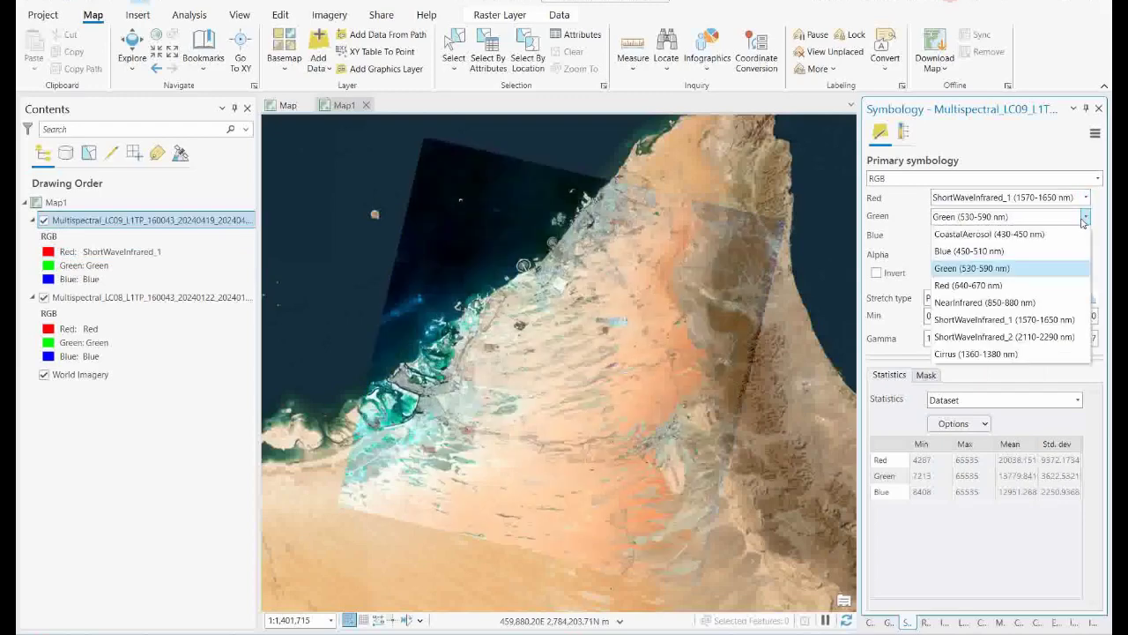
{"action": "left_click", "coordinate": [1002, 304]}
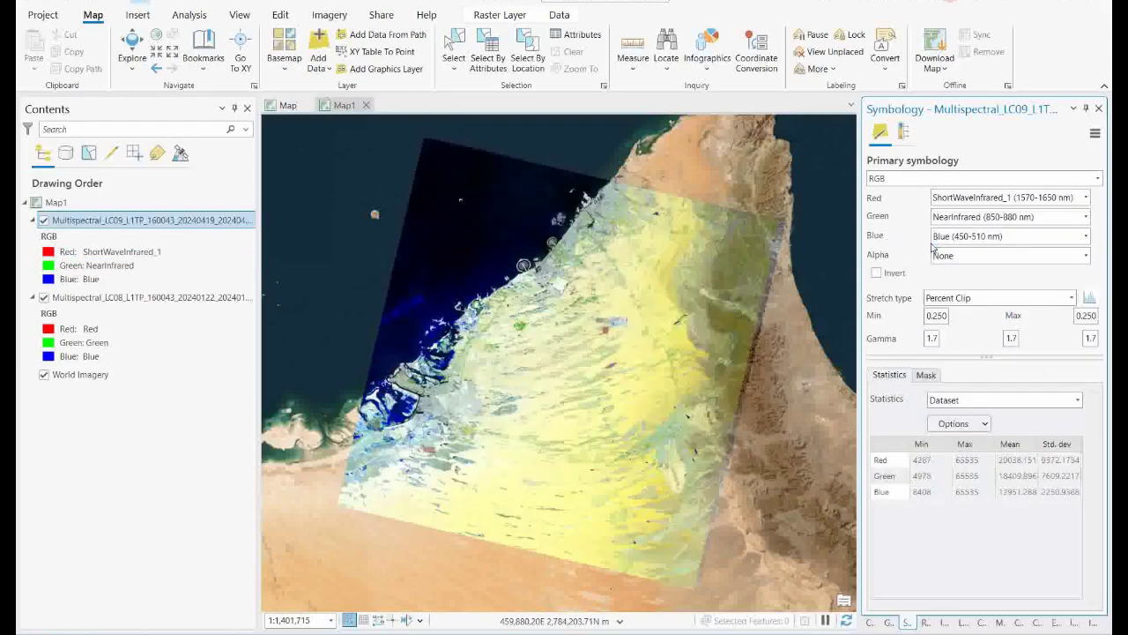
{"action": "left_click", "coordinate": [1082, 238]}
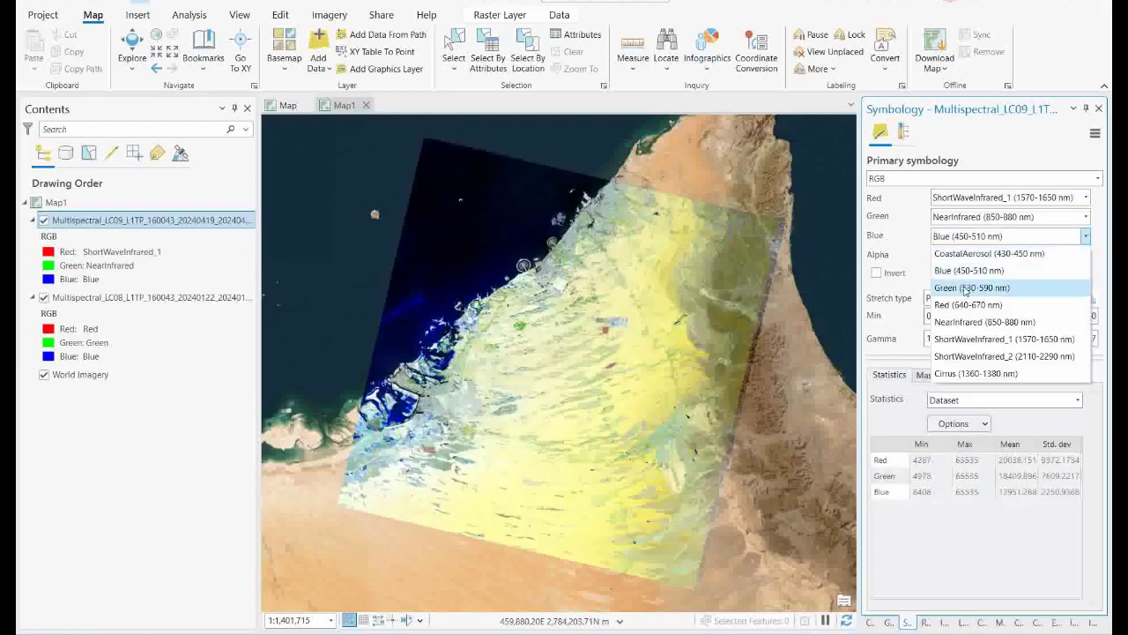
{"action": "left_click", "coordinate": [967, 289]}
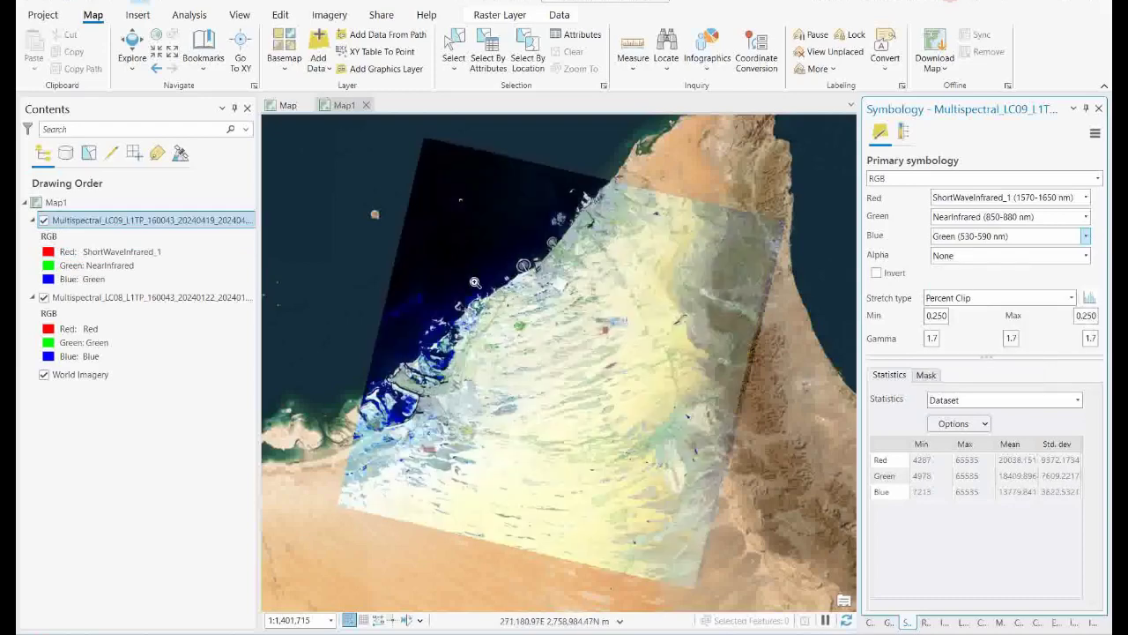
Examine water-covered areas along the coast and inland in the LC09 false-colour composite, and return to the full layer extent
{"action": "left_click_drag", "start_coordinate": [473, 282], "coordinate": [646, 321]}
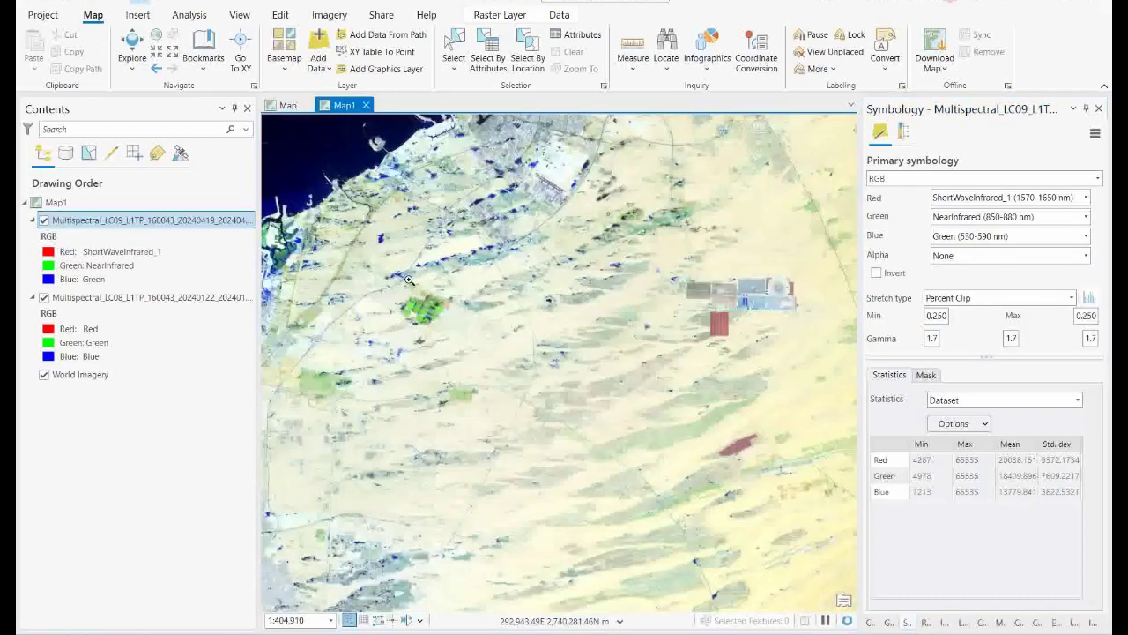
{"action": "left_click", "coordinate": [132, 43]}
{"action": "left_click_drag", "start_coordinate": [481, 238], "coordinate": [618, 238]}
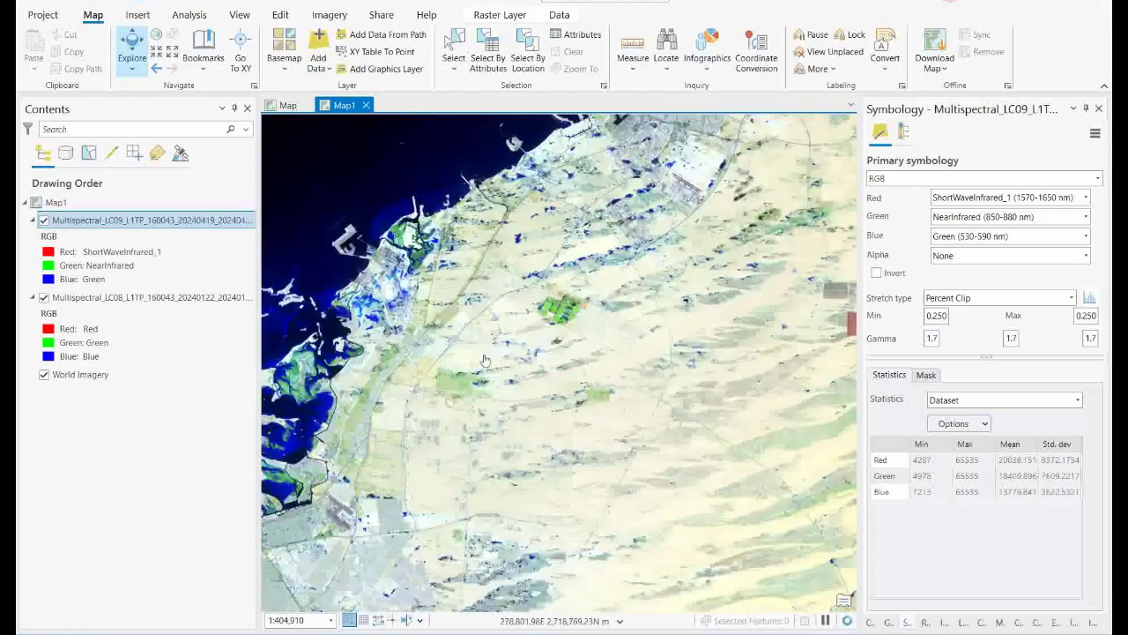
{"action": "left_click_drag", "start_coordinate": [515, 339], "coordinate": [509, 303]}
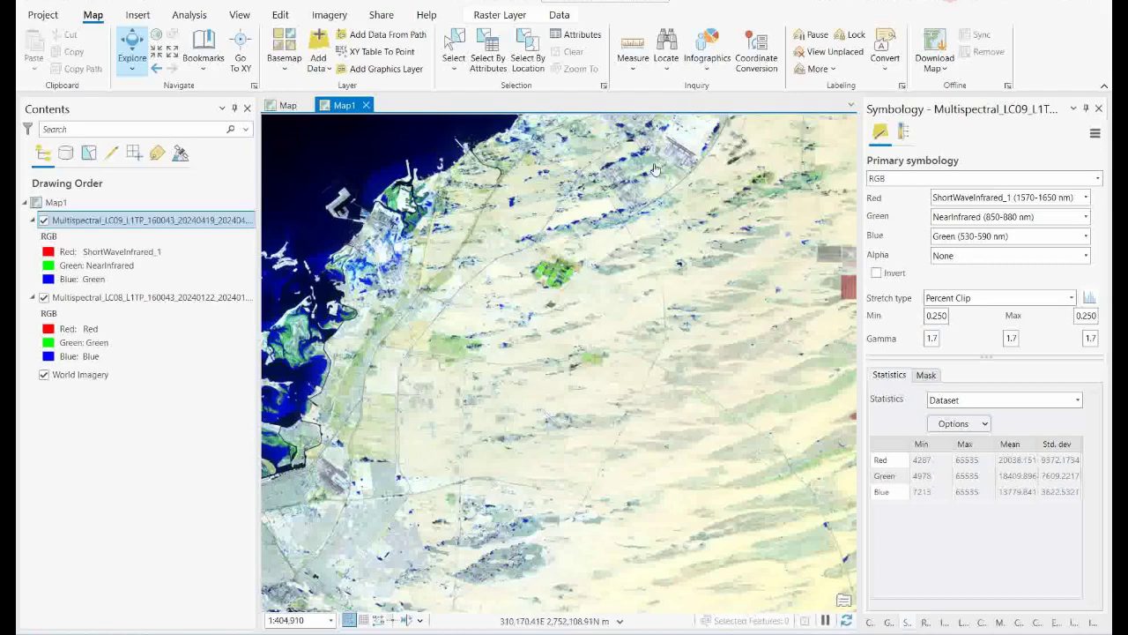
{"action": "left_click", "coordinate": [127, 235]}
{"action": "right_click", "coordinate": [128, 221]}
{"action": "left_click", "coordinate": [137, 216]}
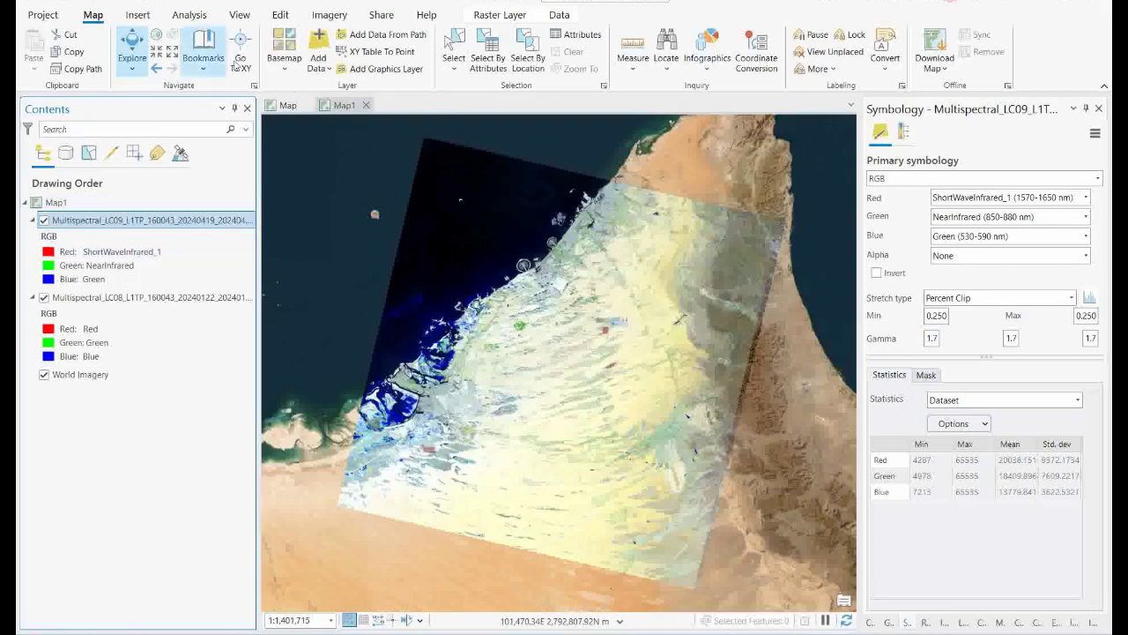
Start the Change Detection Wizard with Pixel Value Change as the change detection method
{"action": "left_click", "coordinate": [327, 17]}
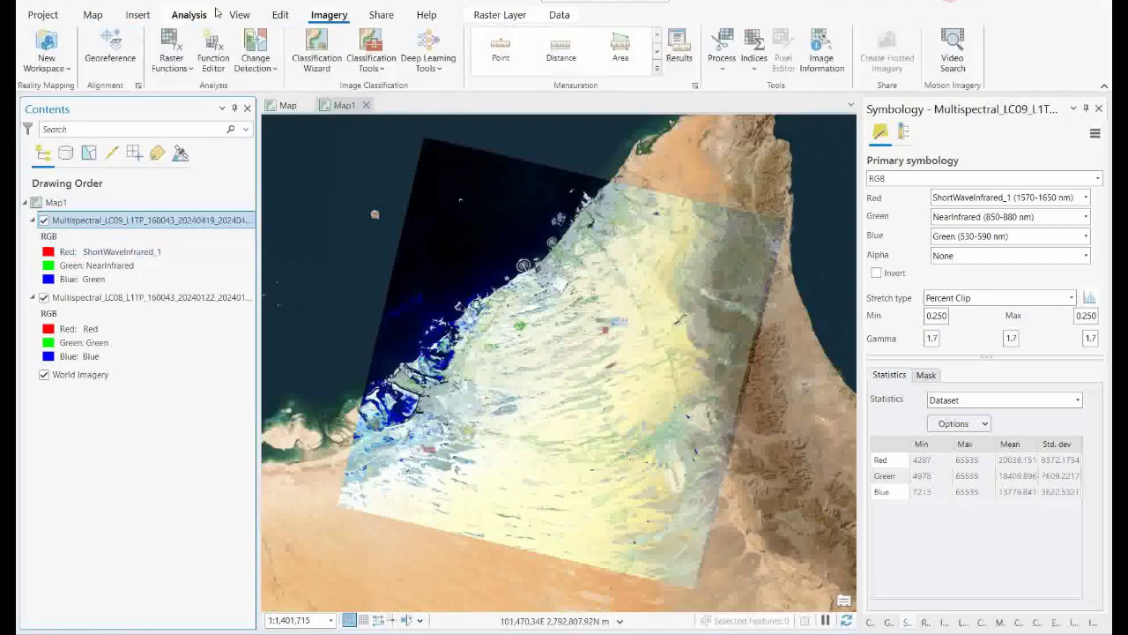
{"action": "left_click", "coordinate": [256, 61]}
{"action": "left_click", "coordinate": [140, 117]}
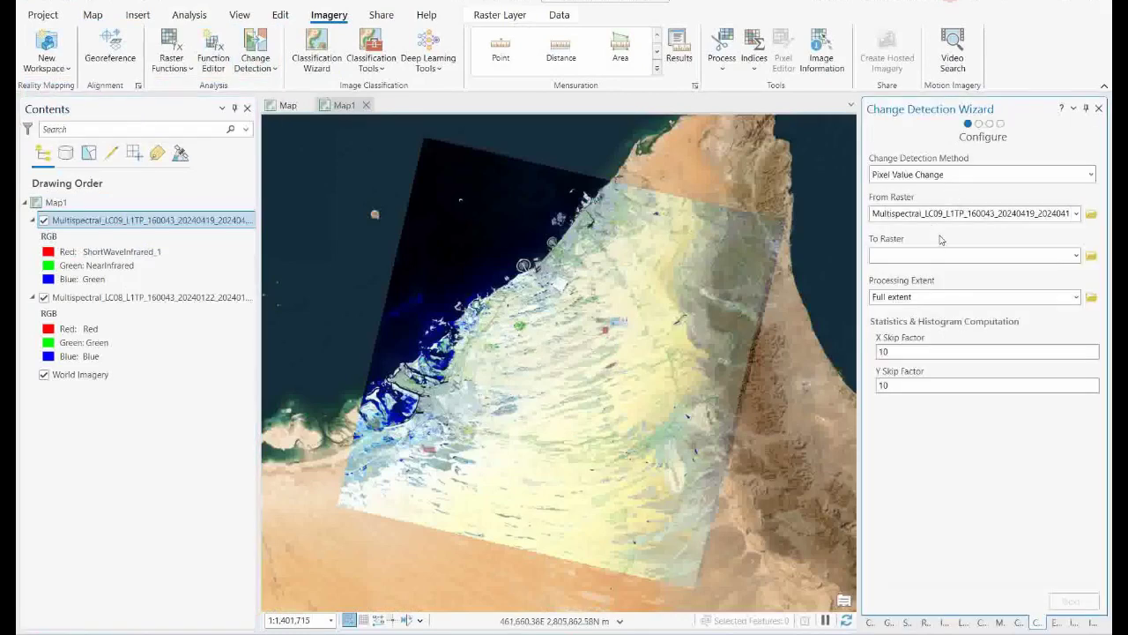
{"action": "left_click", "coordinate": [1089, 175]}
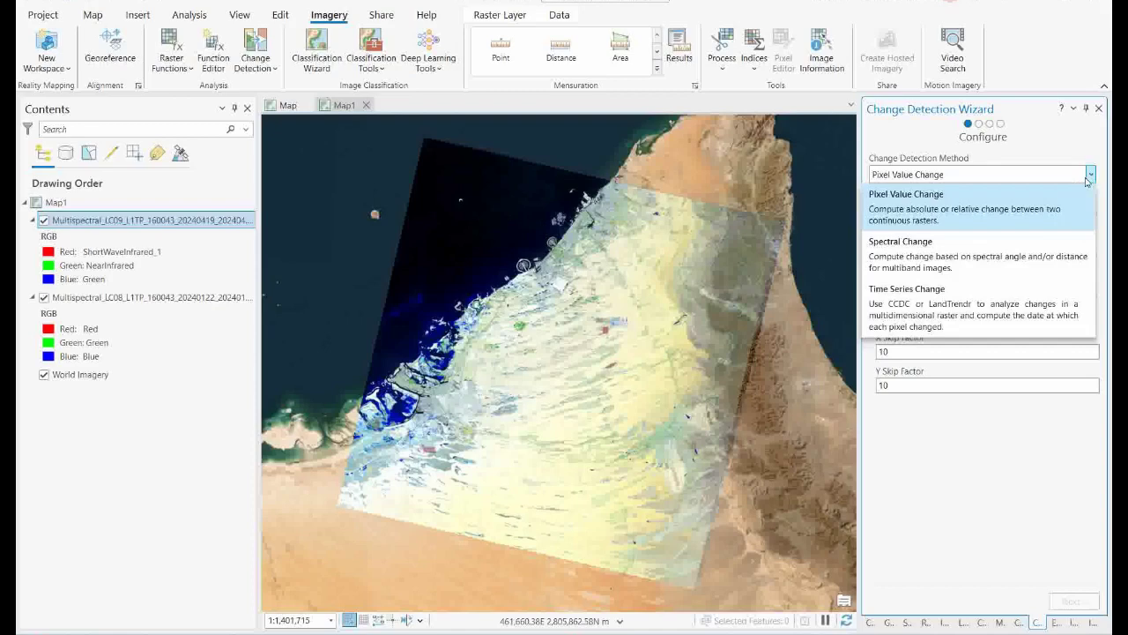
{"action": "left_click", "coordinate": [1090, 175]}
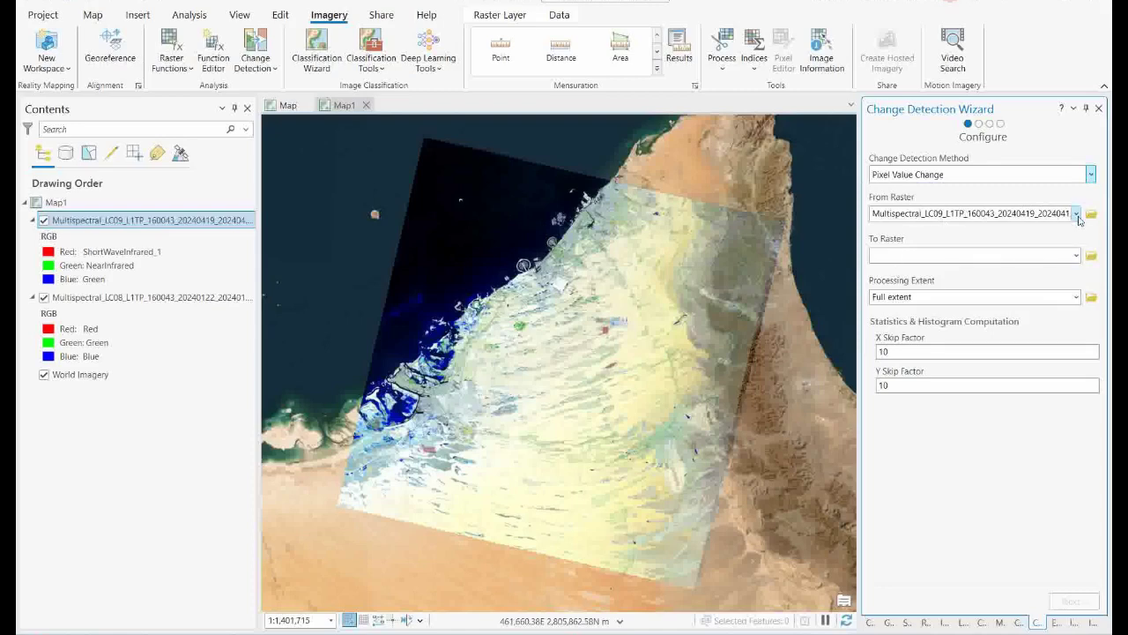
Configure the January 2024 LC08 multispectral layer as From Raster and the April 2024 LC09 layer as To Raster
{"action": "left_click", "coordinate": [1077, 214]}
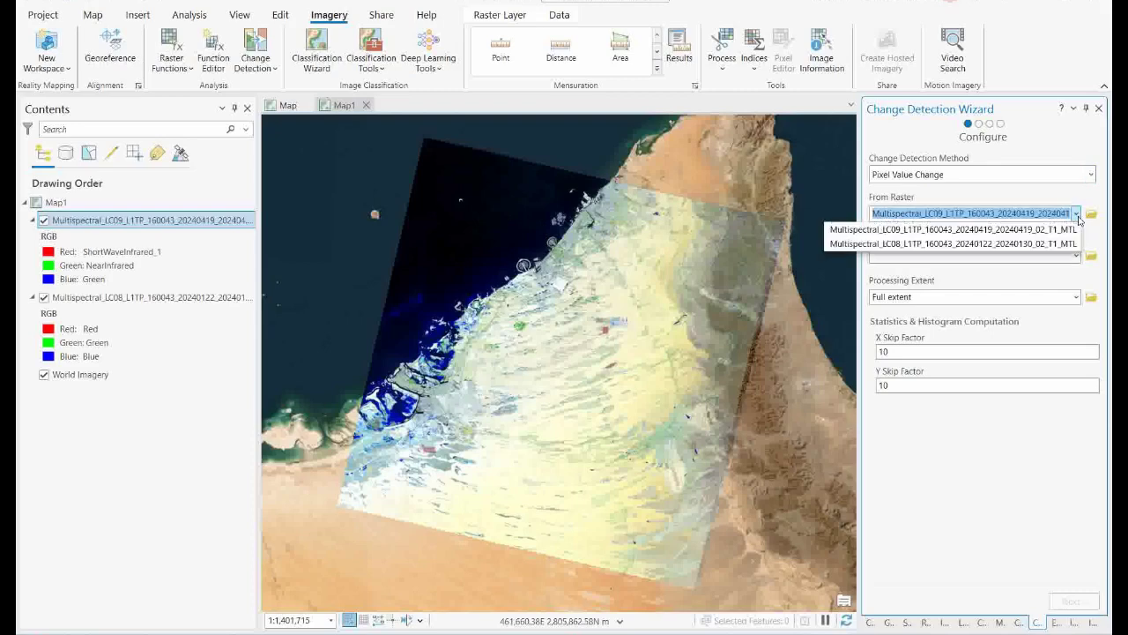
{"action": "left_click", "coordinate": [977, 245]}
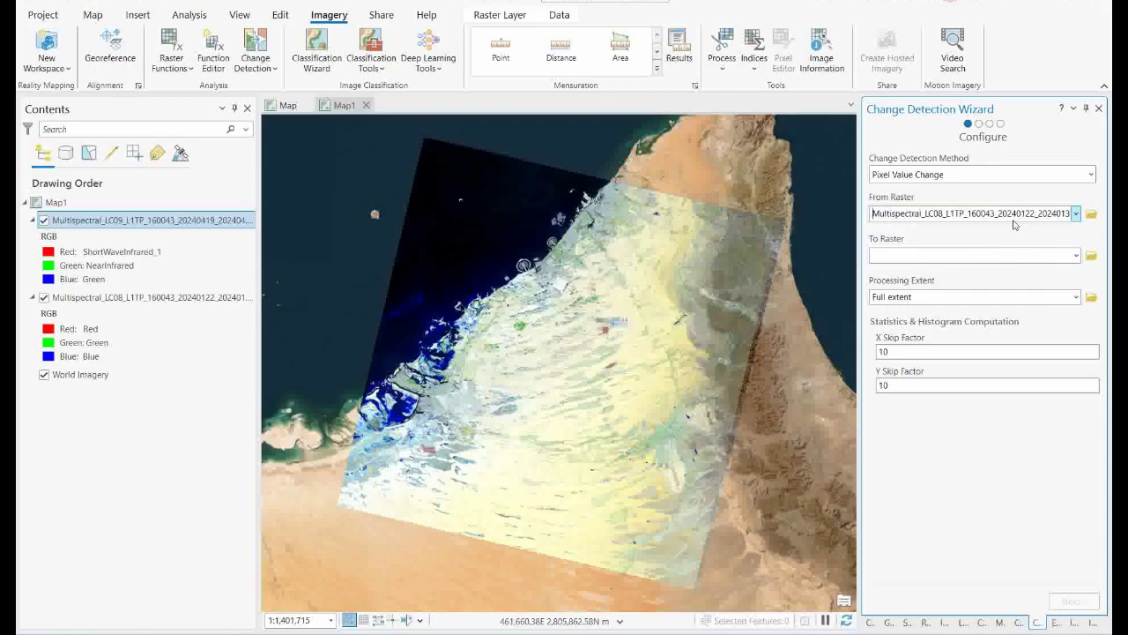
{"action": "left_click", "coordinate": [1076, 254]}
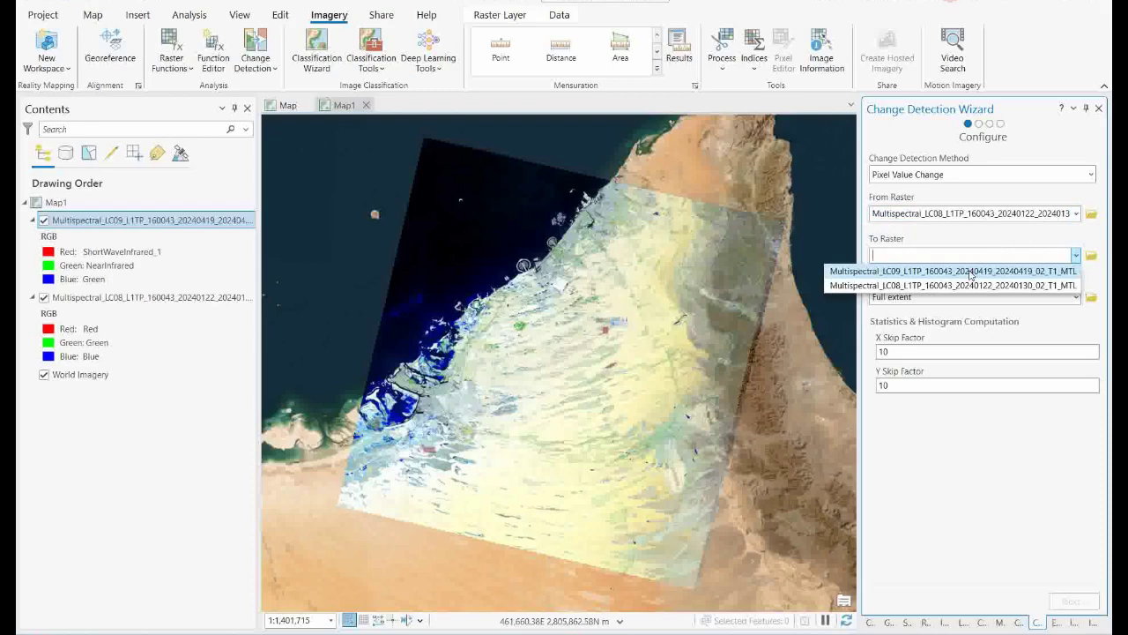
{"action": "left_click", "coordinate": [971, 274]}
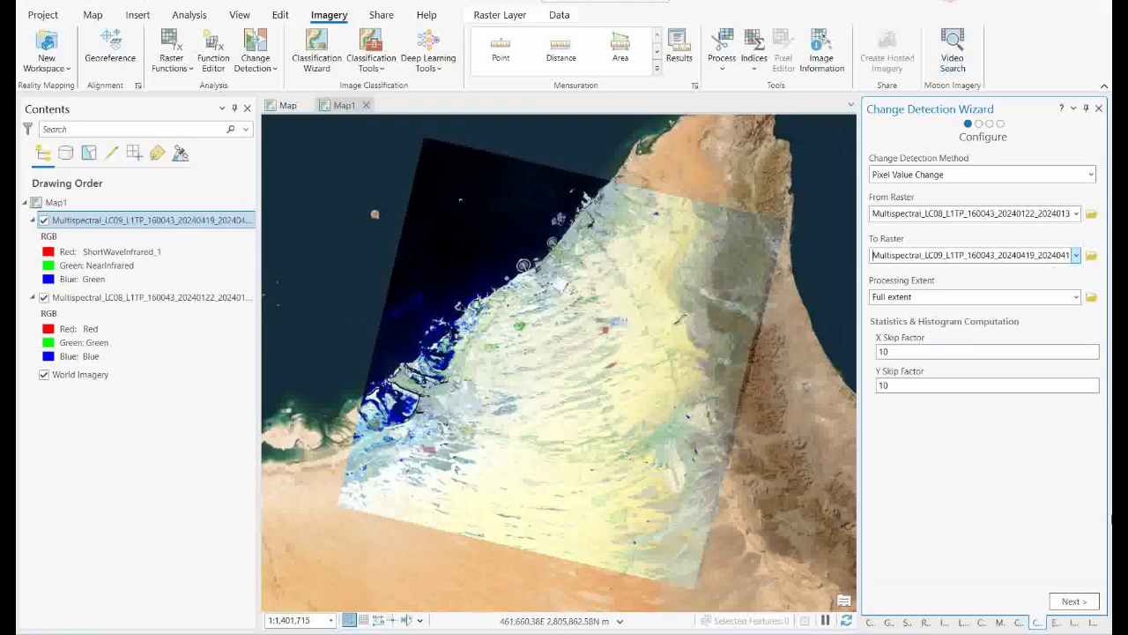
{"action": "left_click", "coordinate": [1077, 603]}
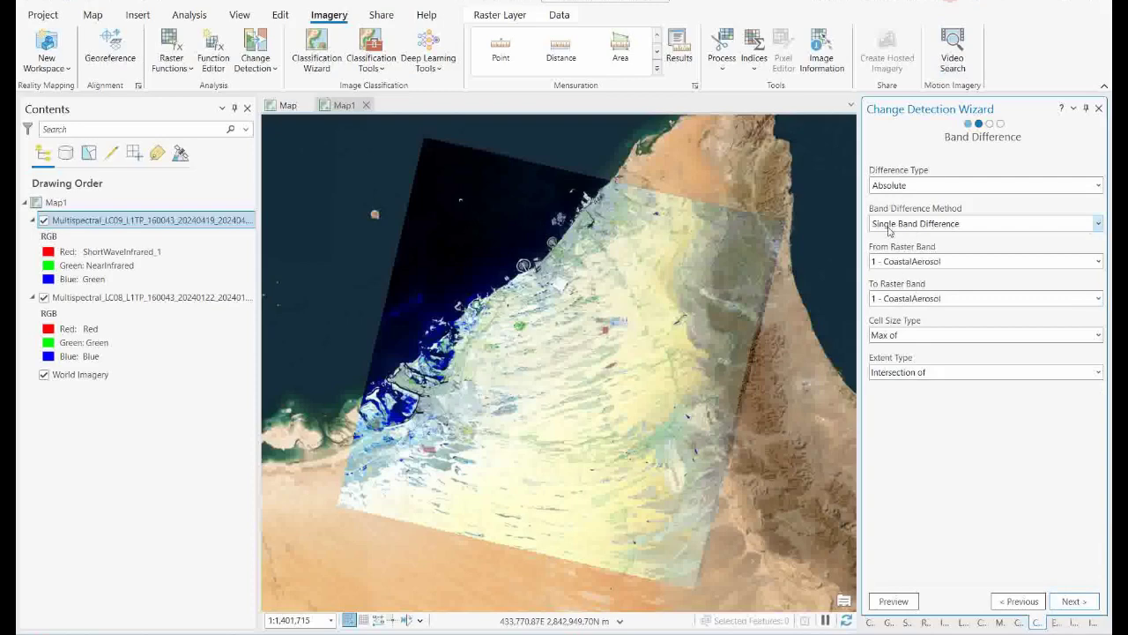
Set the band difference method to Band Index Difference with MNDWI as the band index
{"action": "left_click", "coordinate": [1099, 225]}
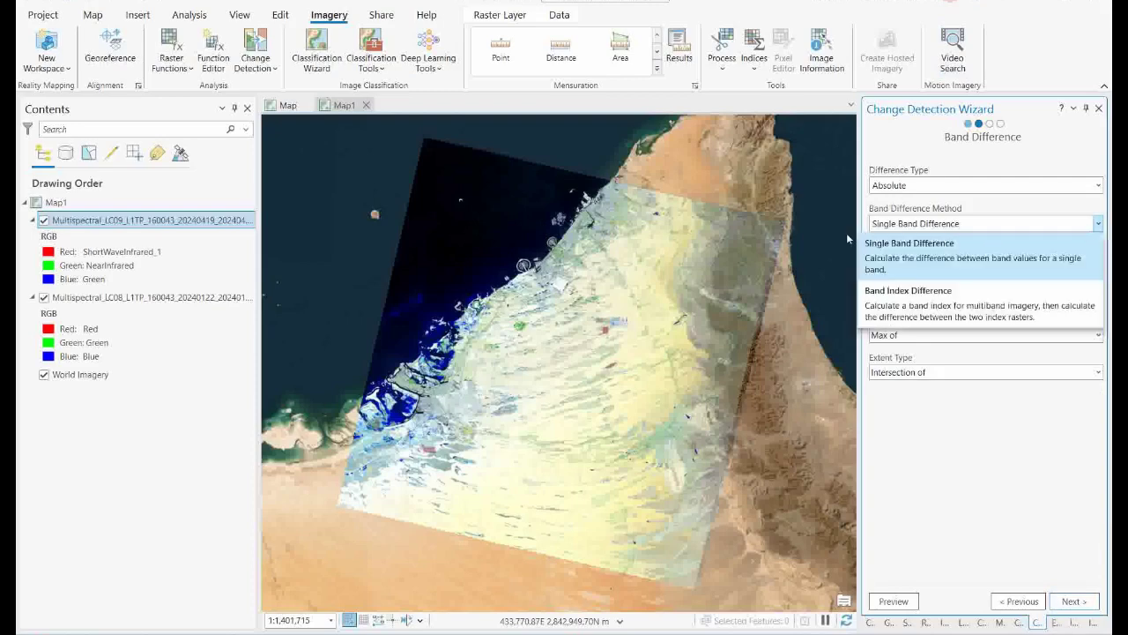
{"action": "left_click", "coordinate": [927, 307]}
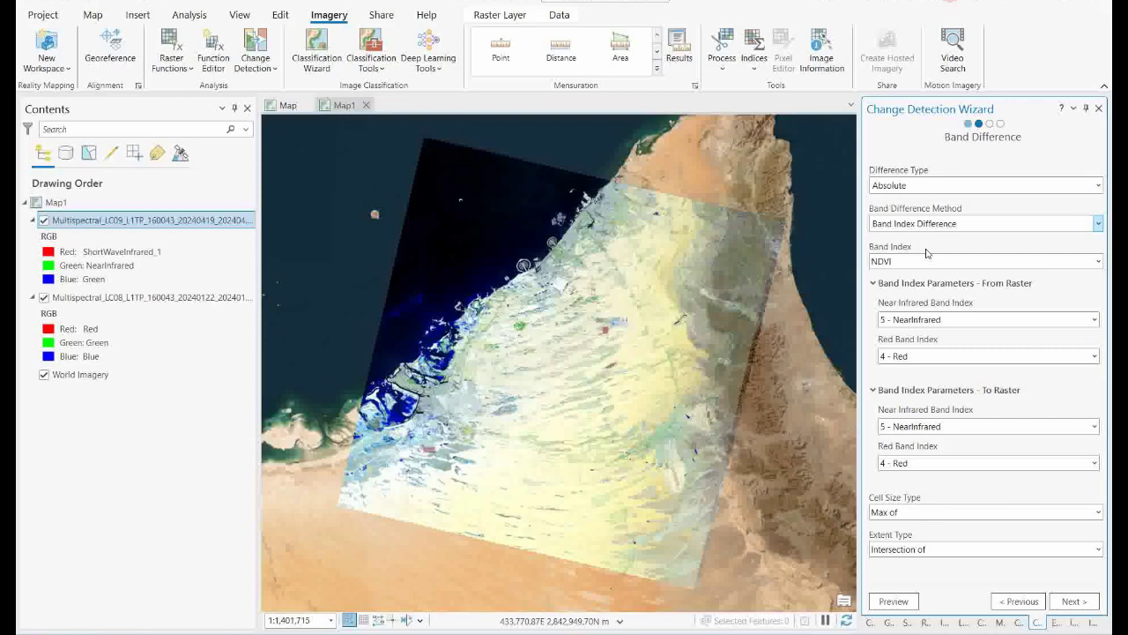
{"action": "left_click", "coordinate": [1099, 265]}
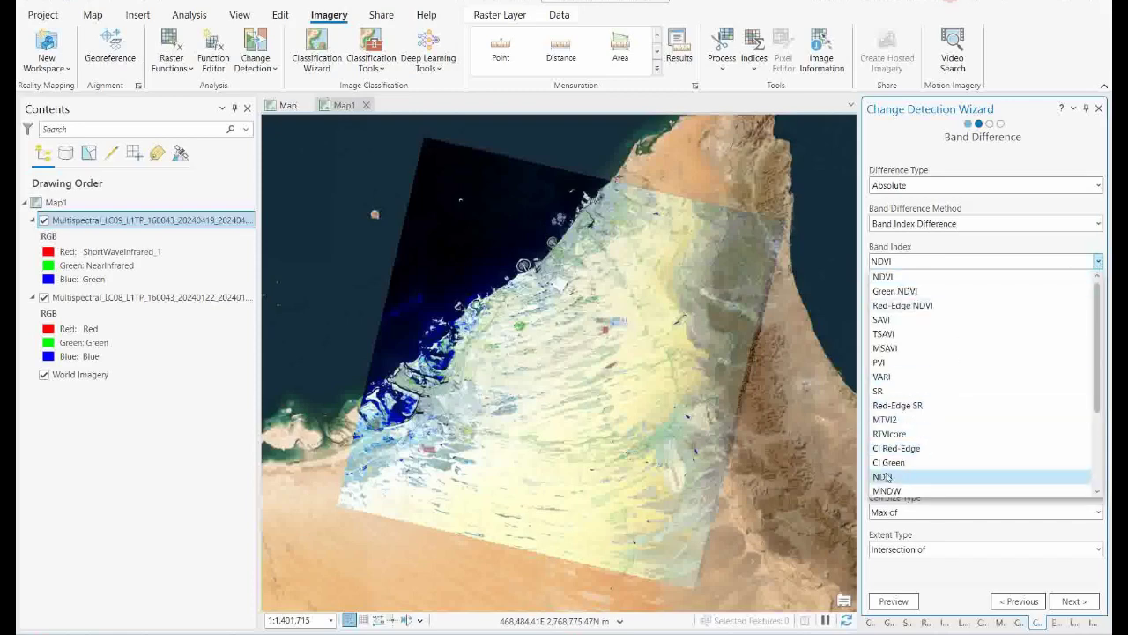
{"action": "scroll", "coordinate": [885, 476], "scroll_direction": "down", "scroll_amount": 2}
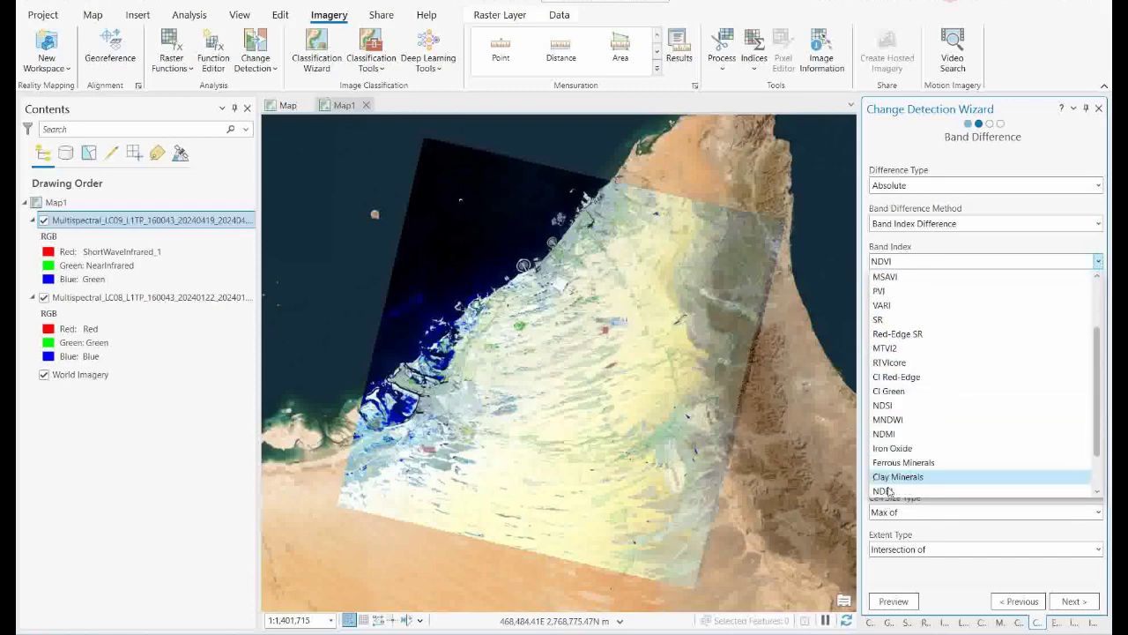
{"action": "left_click", "coordinate": [894, 428]}
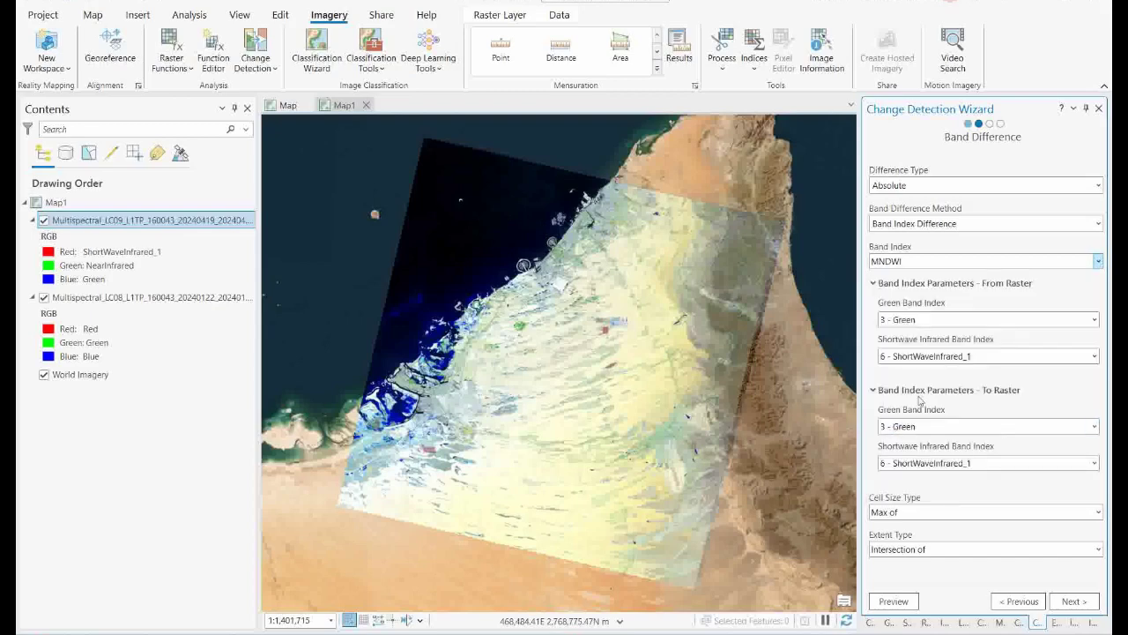
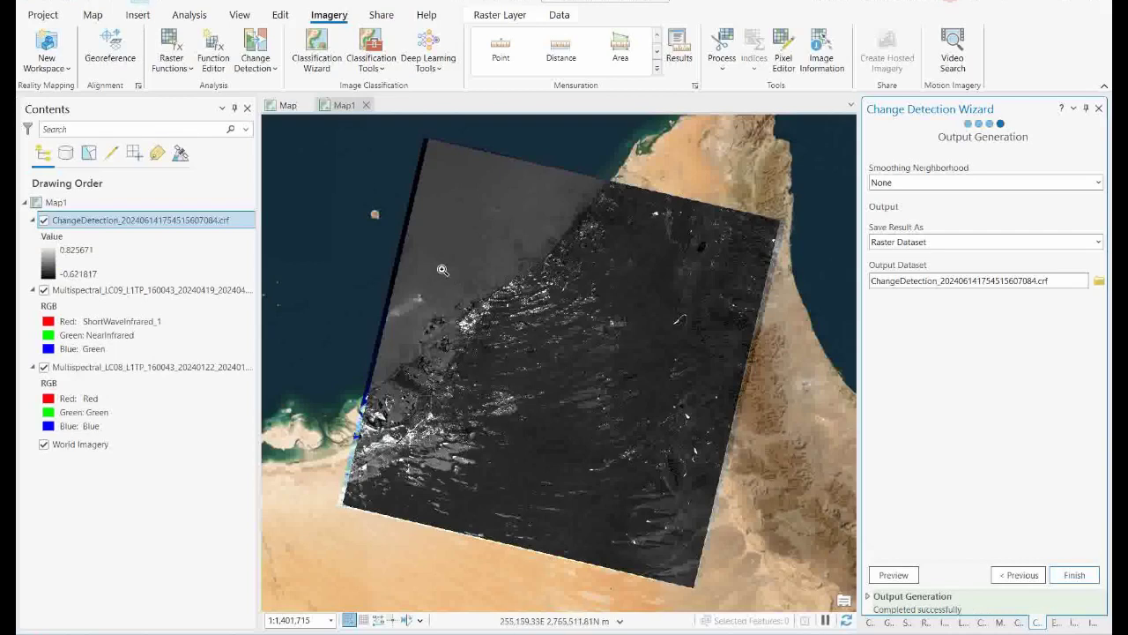
Inspect bright change areas along the coast in the change detection raster and compare them with the LC09 composite by toggling the raster's visibility
{"action": "left_click_drag", "start_coordinate": [410, 260], "coordinate": [650, 496]}
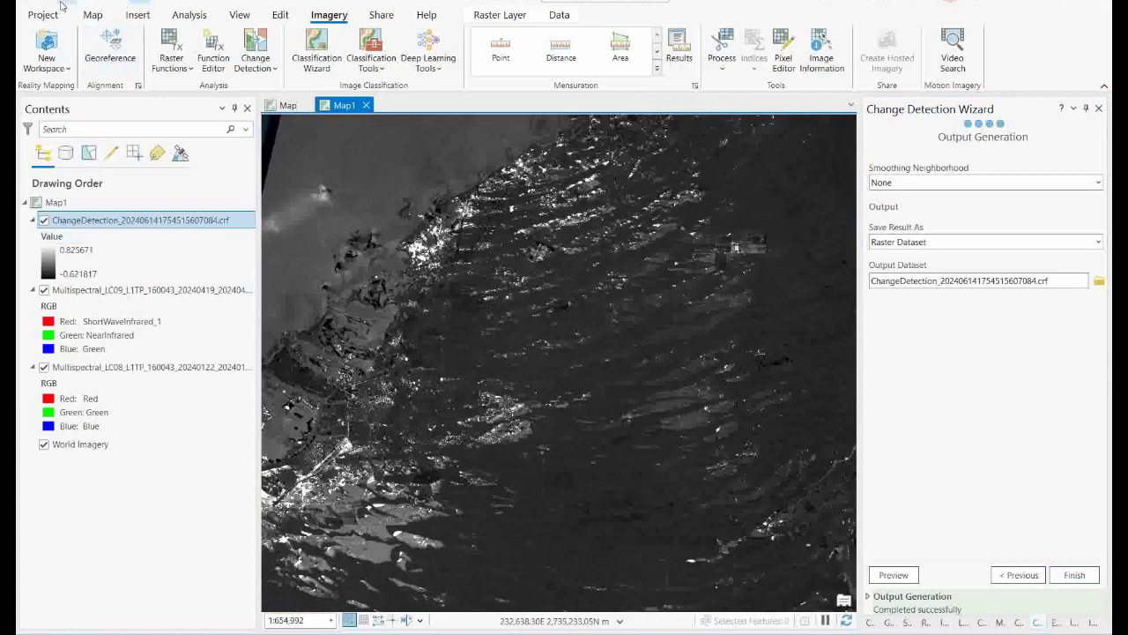
{"action": "left_click", "coordinate": [93, 15]}
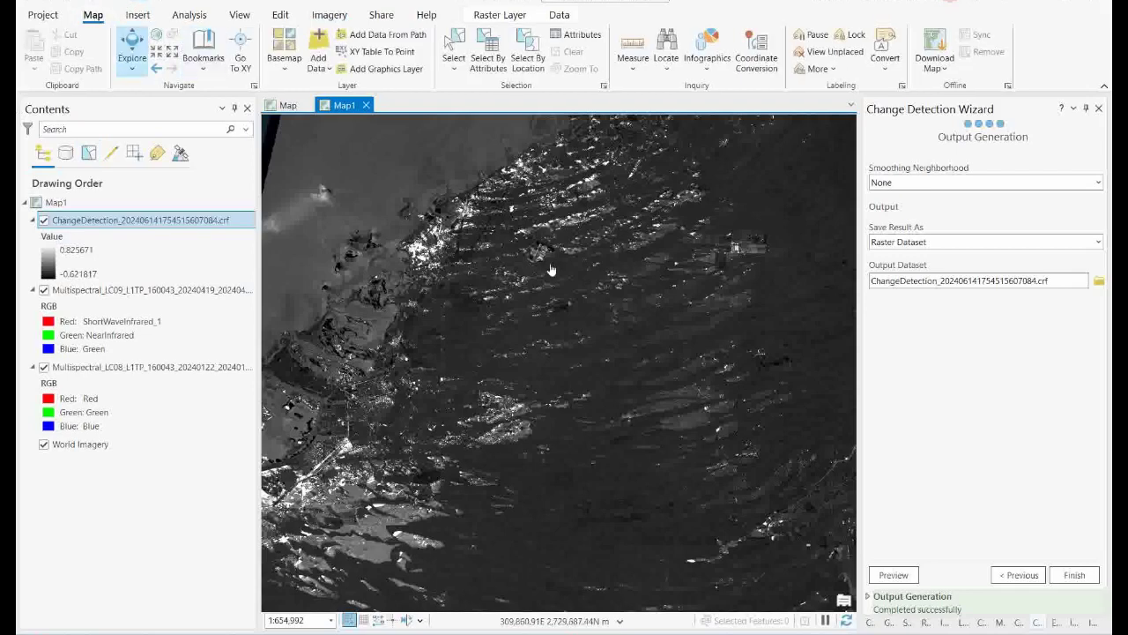
{"action": "left_click_drag", "start_coordinate": [415, 253], "coordinate": [512, 156]}
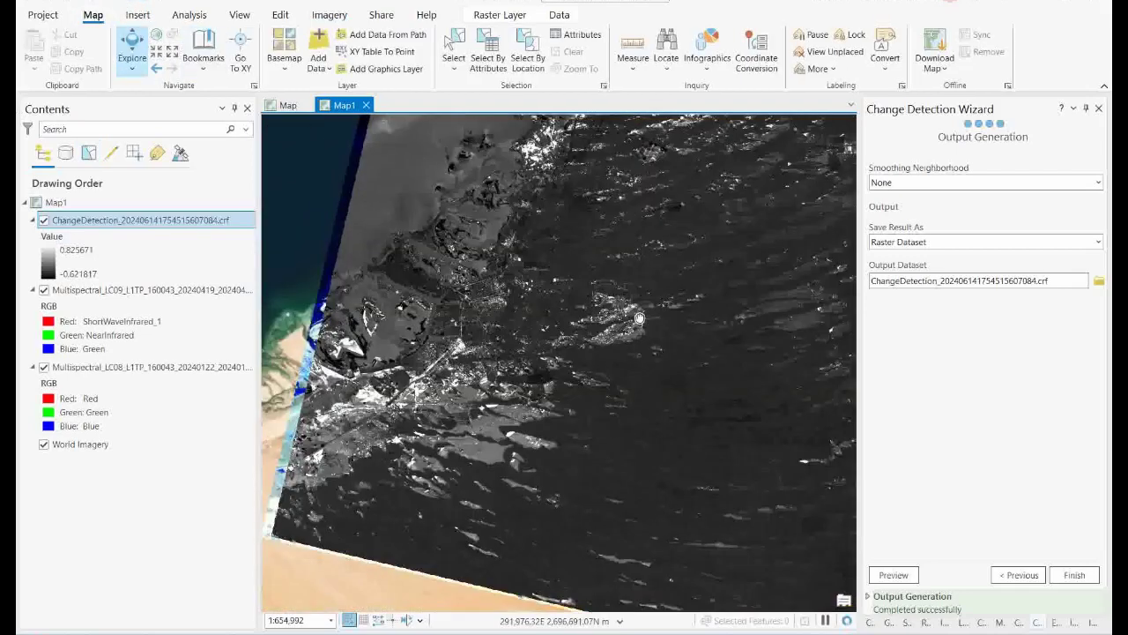
{"action": "left_click_drag", "start_coordinate": [639, 317], "coordinate": [620, 336]}
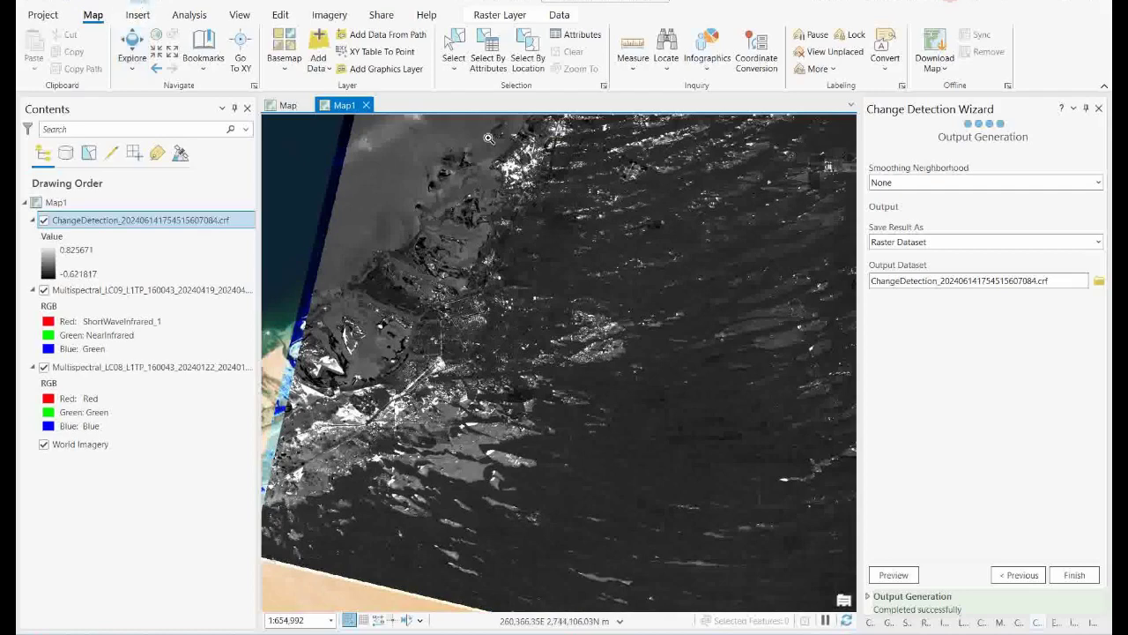
{"action": "scroll", "coordinate": [650, 321], "scroll_direction": "up", "scroll_amount": 3}
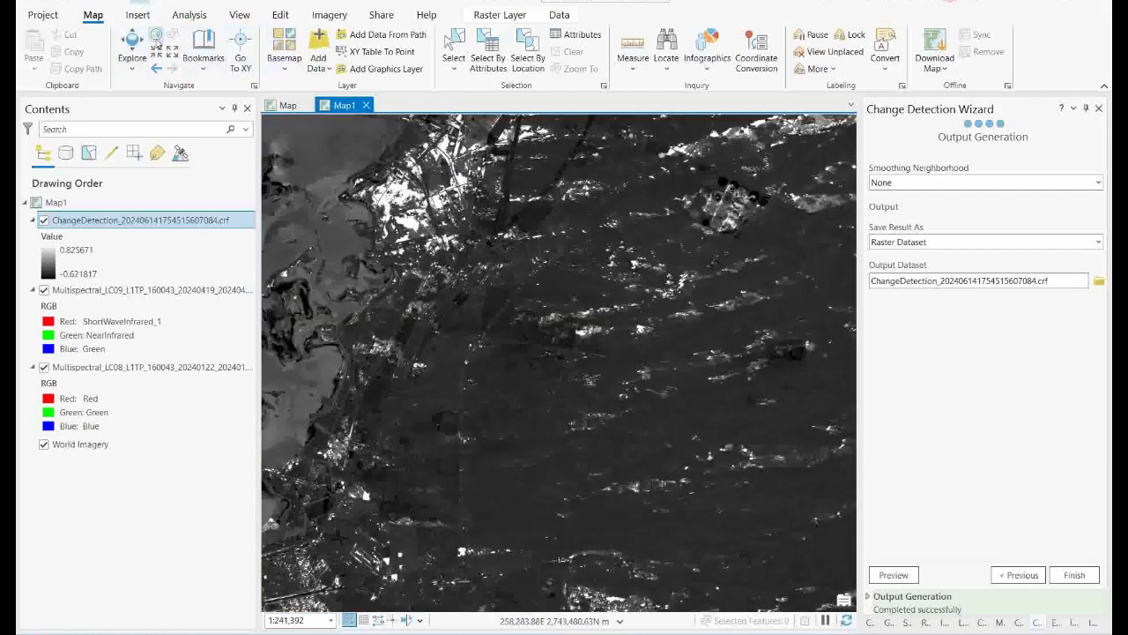
{"action": "left_click", "coordinate": [132, 43]}
{"action": "left_click_drag", "start_coordinate": [568, 232], "coordinate": [567, 363]}
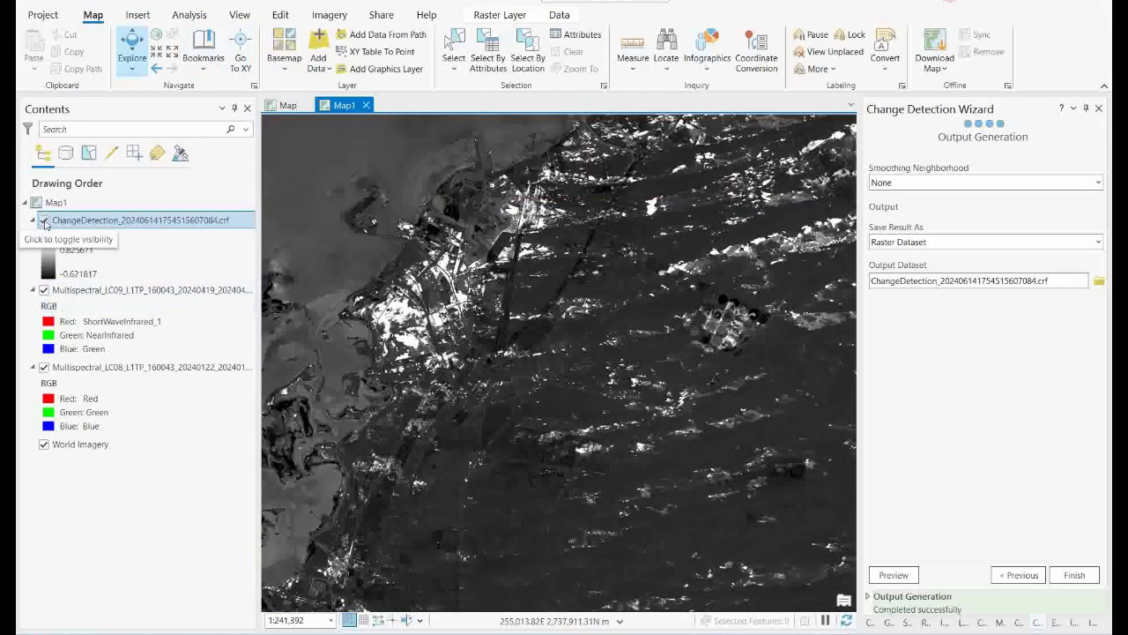
{"action": "left_click", "coordinate": [45, 221]}
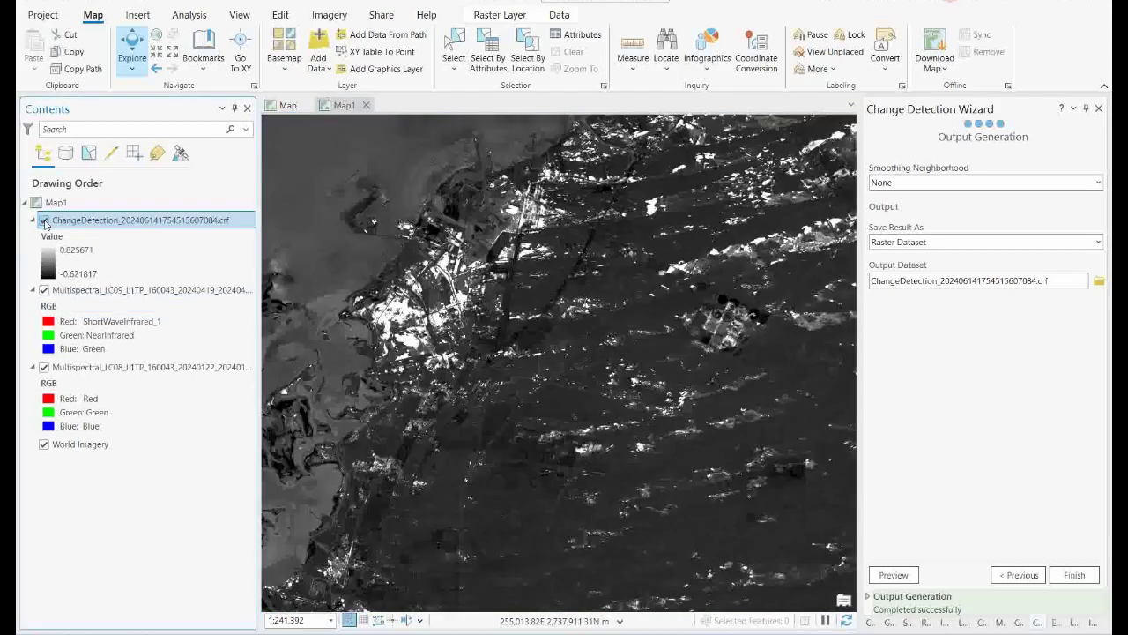
{"action": "left_click", "coordinate": [45, 220]}
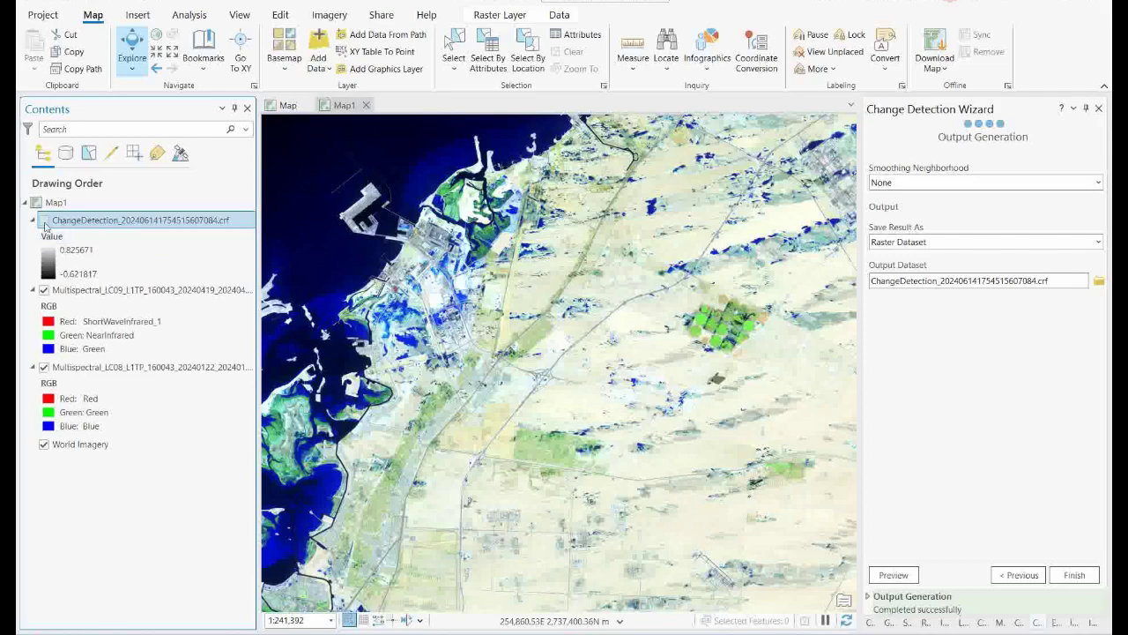
Show the change detection raster again and try swiping it across the map to compare it with the LC09 composite
{"action": "left_click", "coordinate": [44, 220]}
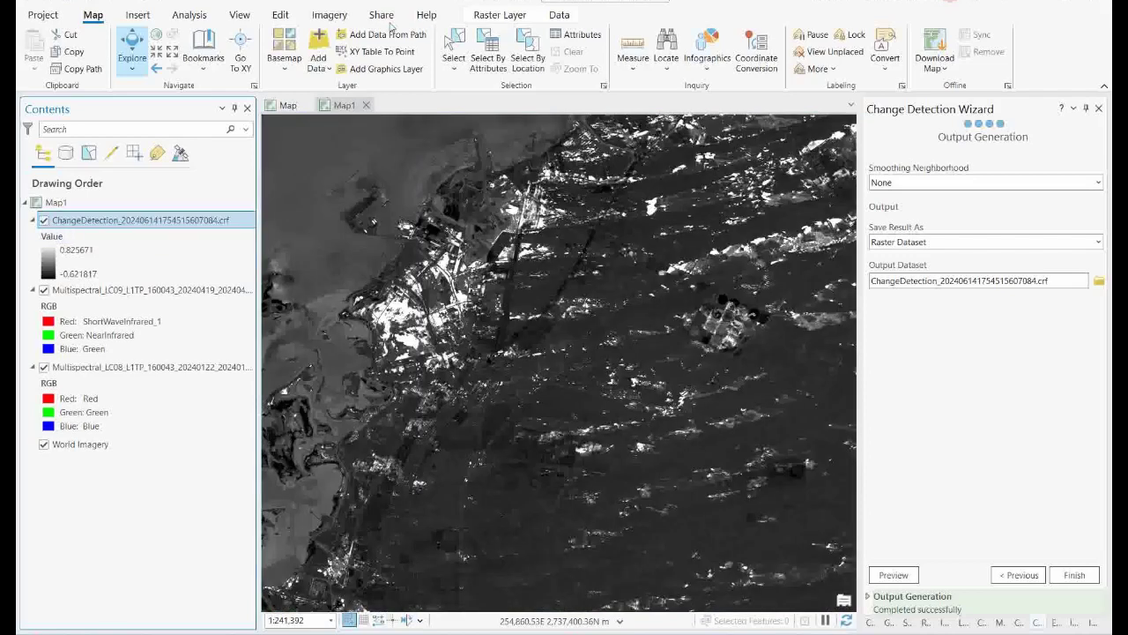
{"action": "left_click", "coordinate": [490, 16]}
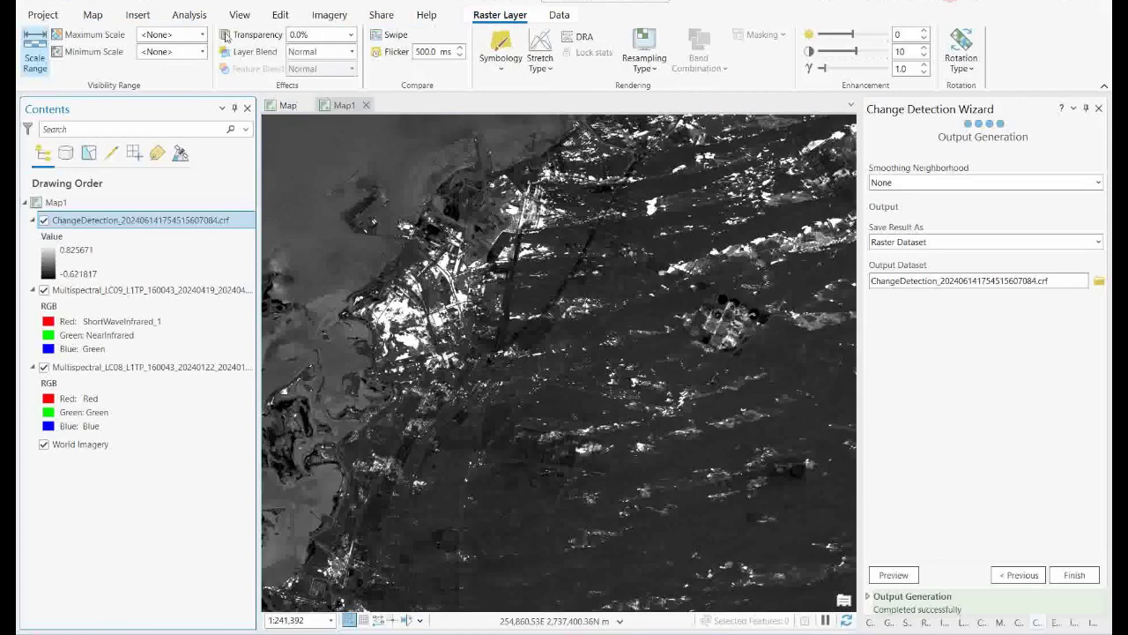
{"action": "left_click", "coordinate": [388, 35]}
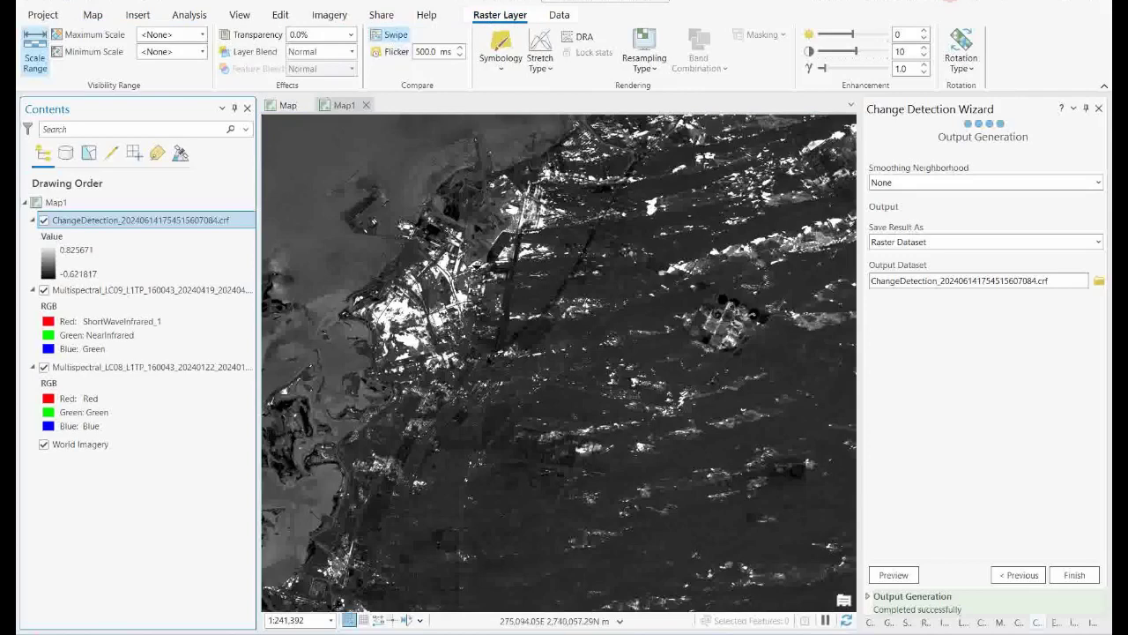
{"action": "left_click_drag", "start_coordinate": [440, 212], "coordinate": [307, 88]}
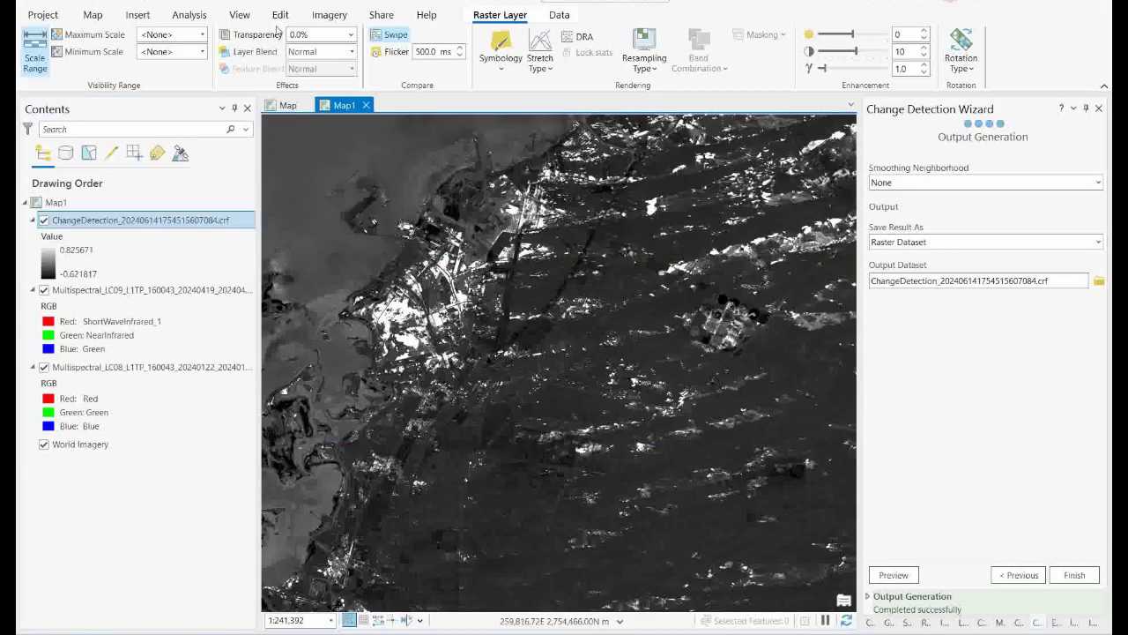
Compare the change detection raster with the imagery beneath by varying its transparency, ending back at 0%
{"action": "left_click", "coordinate": [350, 35]}
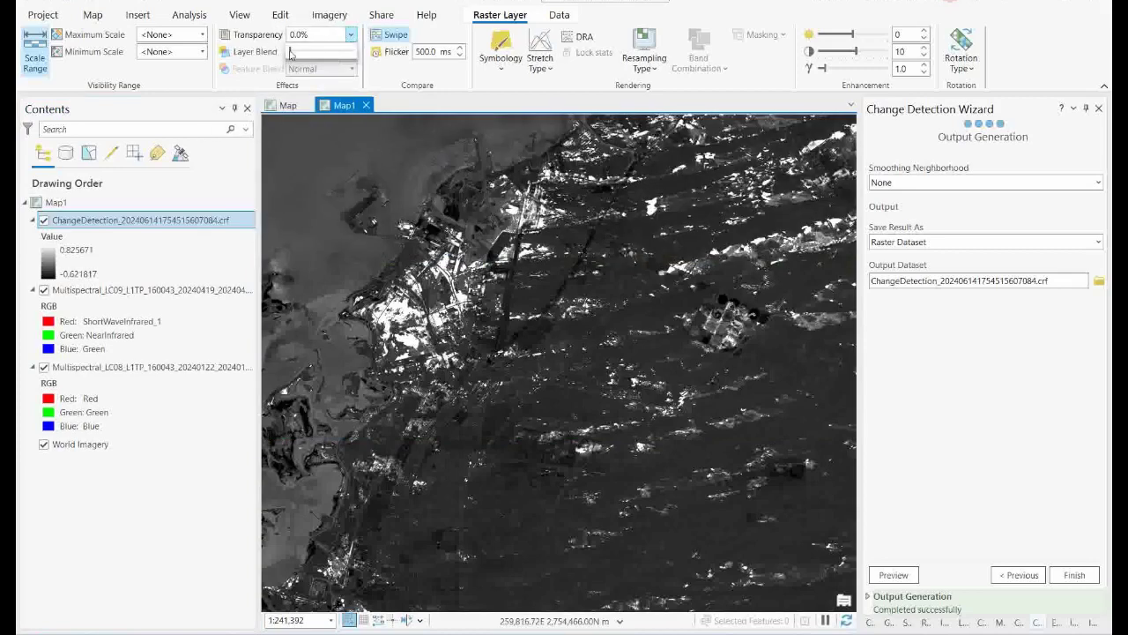
{"action": "left_click_drag", "start_coordinate": [291, 55], "coordinate": [317, 76]}
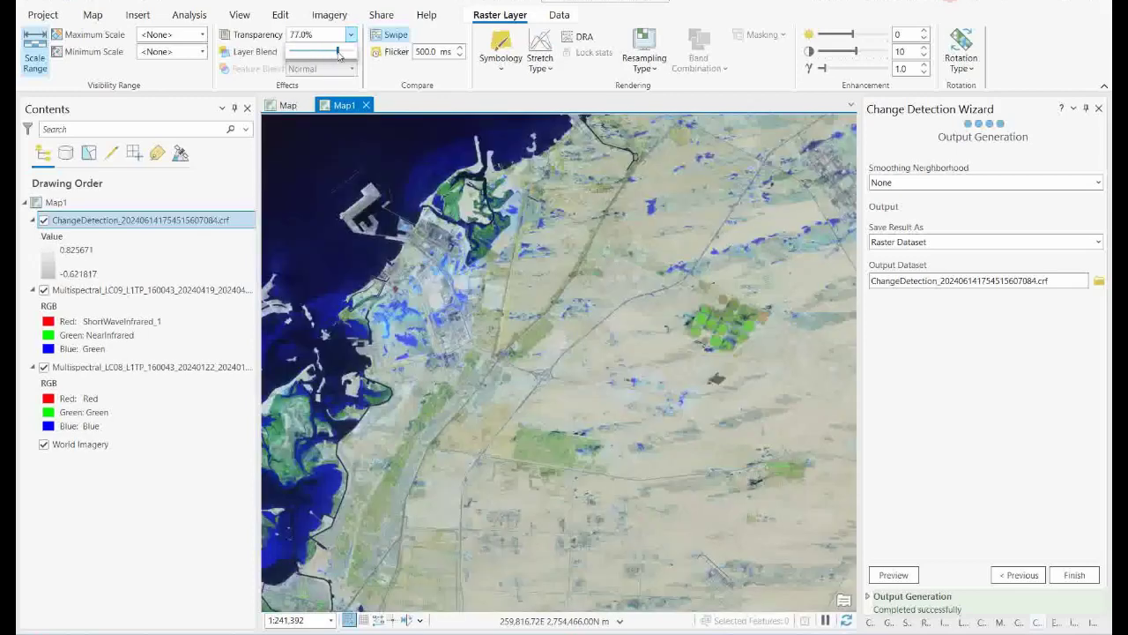
{"action": "left_click_drag", "start_coordinate": [316, 53], "coordinate": [233, 59]}
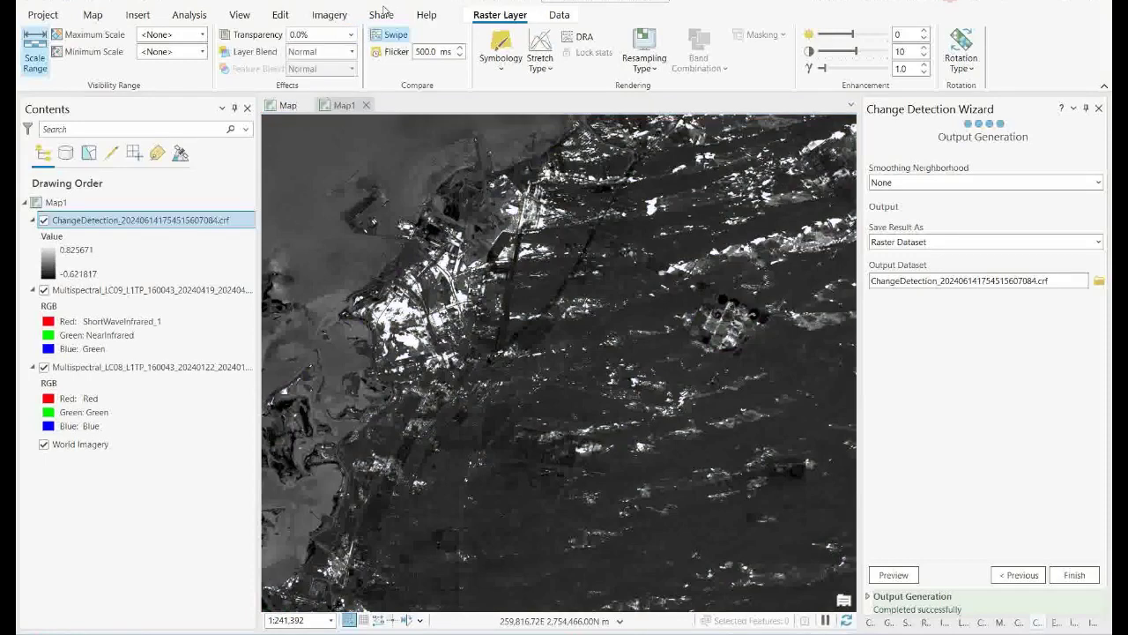
{"action": "left_click", "coordinate": [284, 105]}
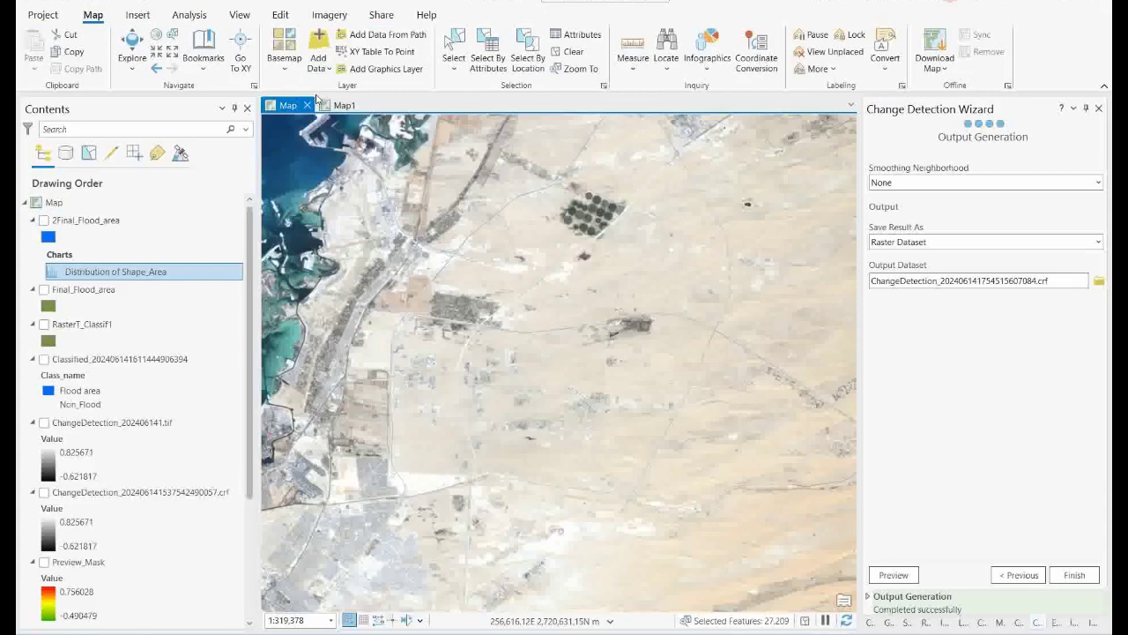
{"action": "left_click", "coordinate": [44, 424]}
{"action": "left_click", "coordinate": [44, 424]}
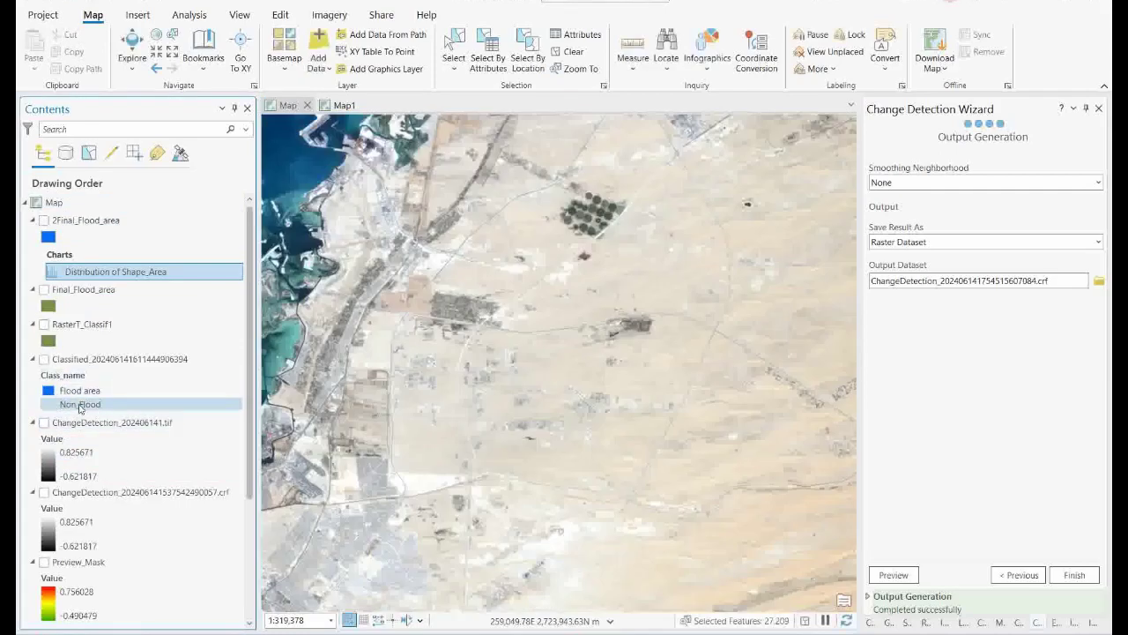
{"action": "left_click", "coordinate": [44, 360]}
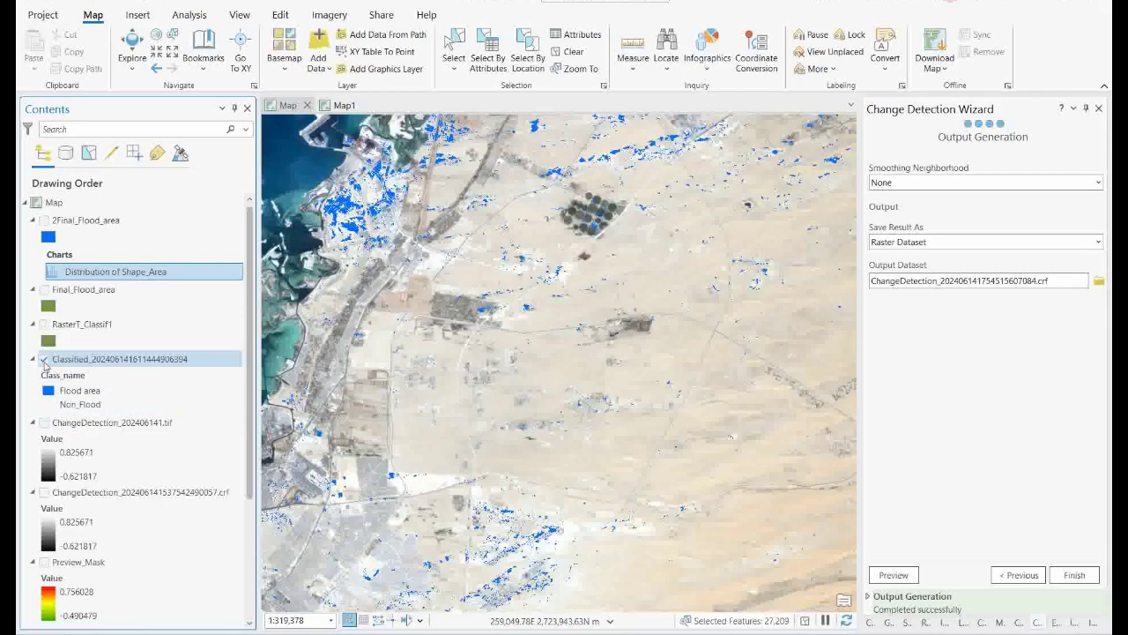
{"action": "left_click", "coordinate": [45, 364]}
{"action": "left_click", "coordinate": [44, 360]}
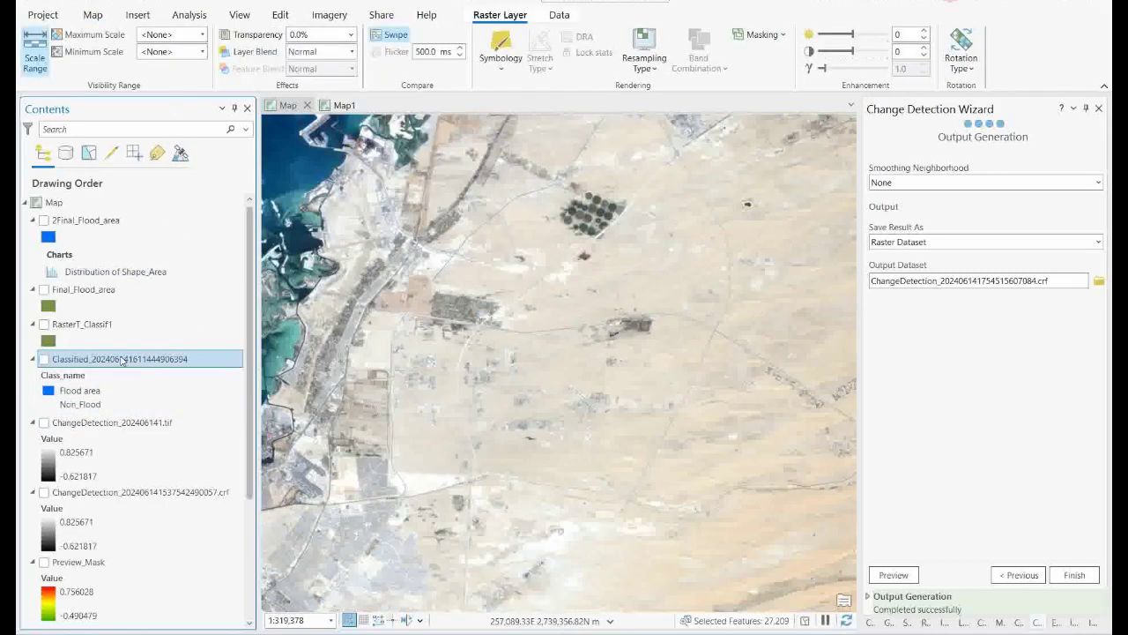
Zoom to the classified layer's extent, show ChangeDetection_202406141.tif, and frame the bright change areas along the coast
{"action": "right_click", "coordinate": [122, 359]}
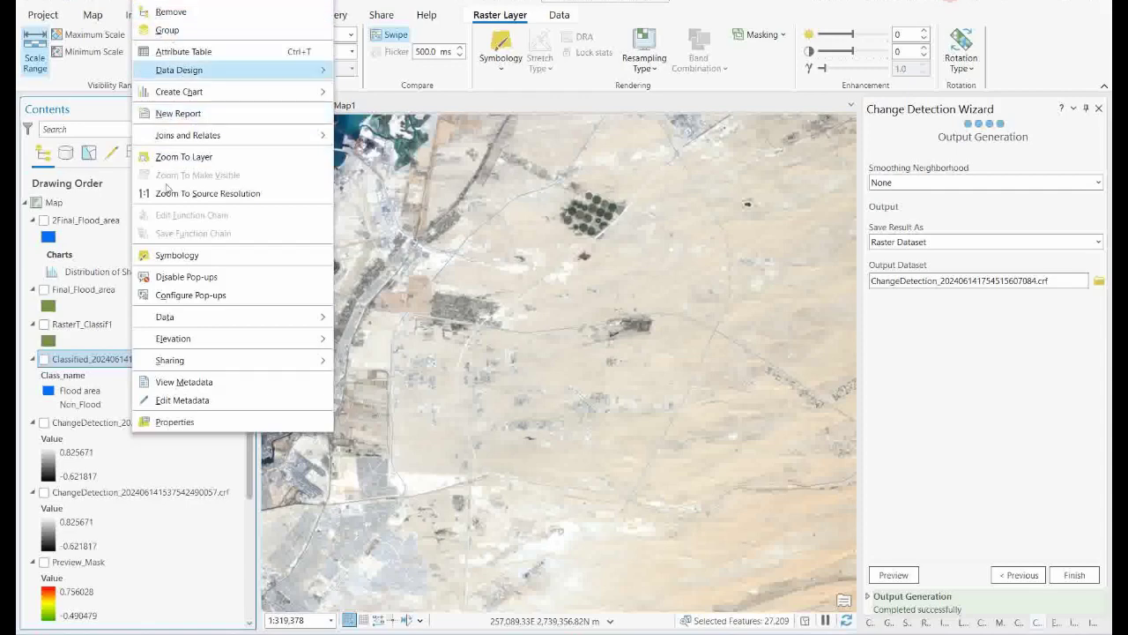
{"action": "left_click", "coordinate": [183, 156]}
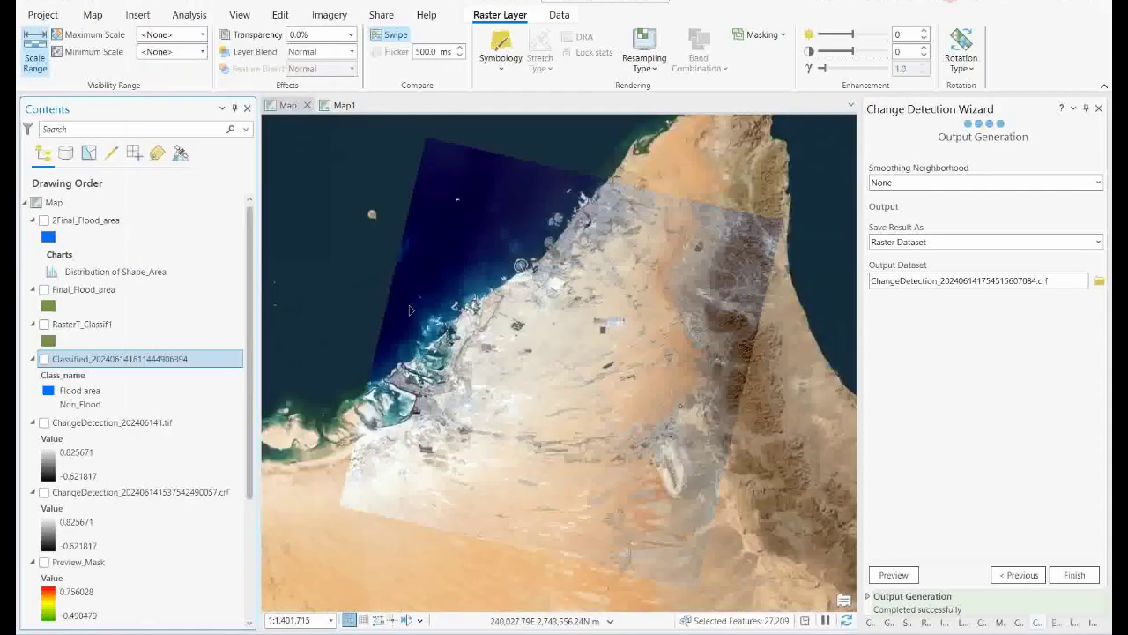
{"action": "left_click", "coordinate": [44, 423]}
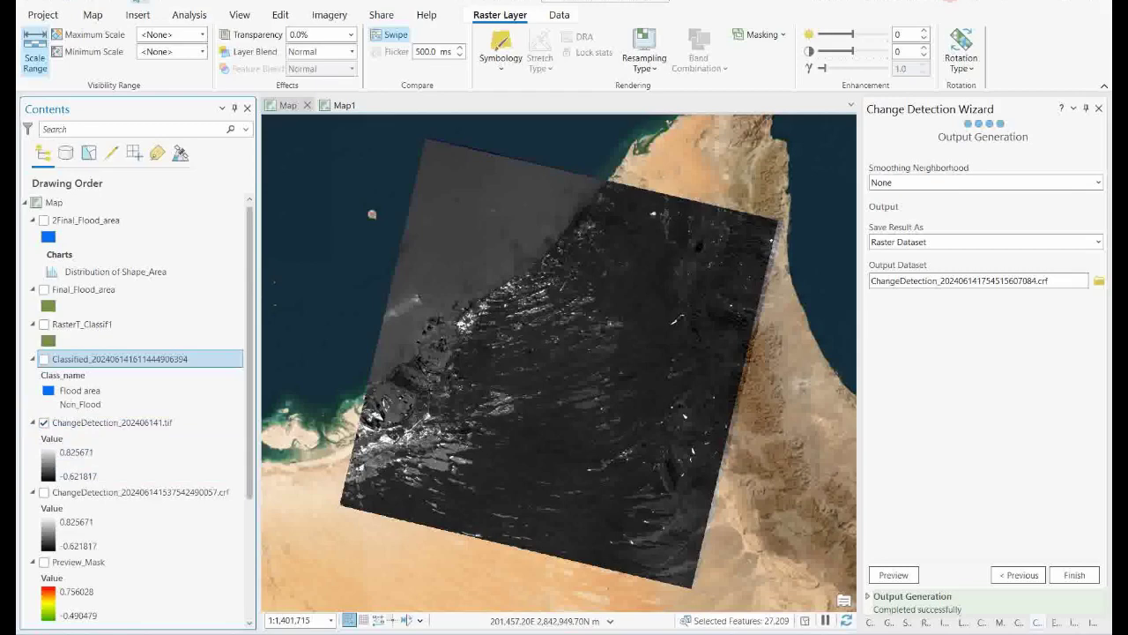
{"action": "left_click_drag", "start_coordinate": [499, 297], "coordinate": [596, 403]}
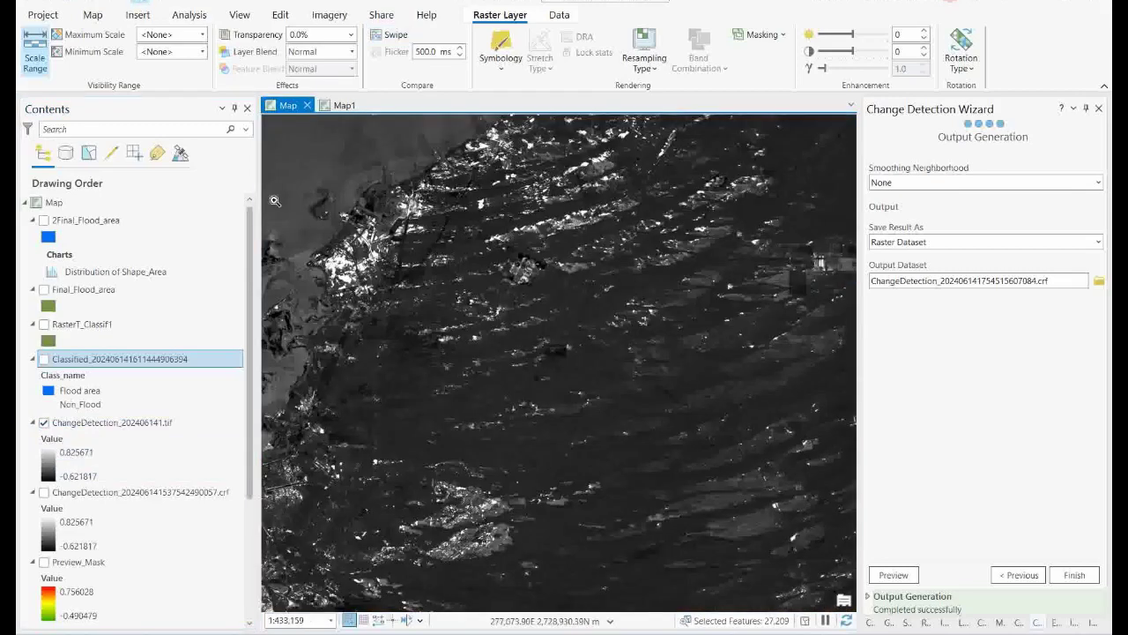
{"action": "left_click_drag", "start_coordinate": [305, 185], "coordinate": [599, 432]}
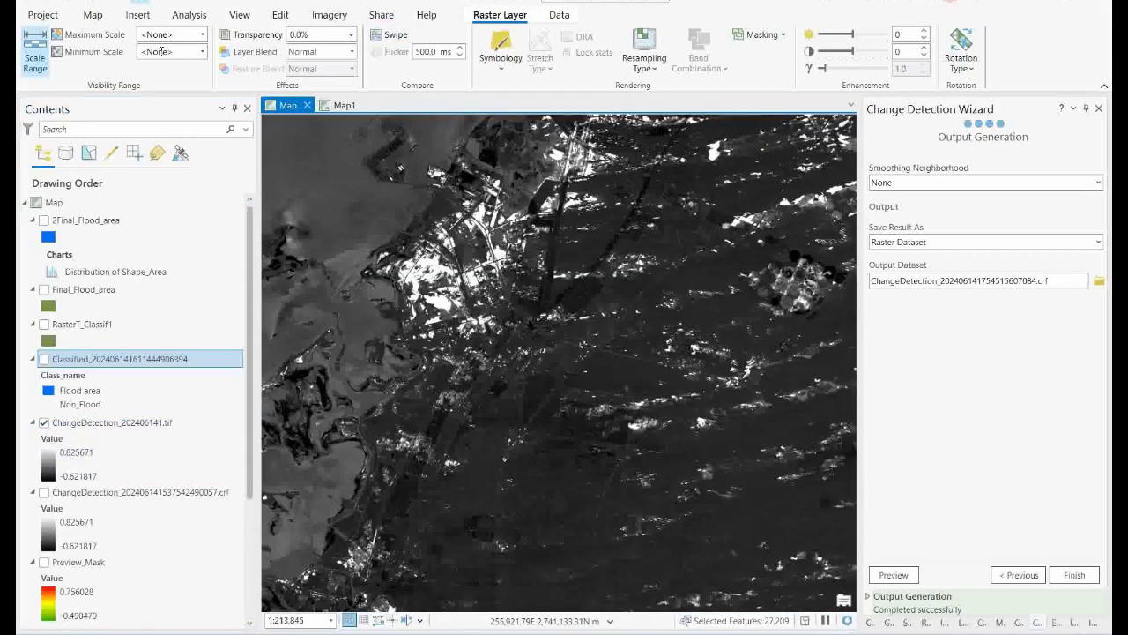
Identify the pixel value of a bright coastal area in ChangeDetection_202406141.tif, closing the result afterward
{"action": "left_click", "coordinate": [93, 15]}
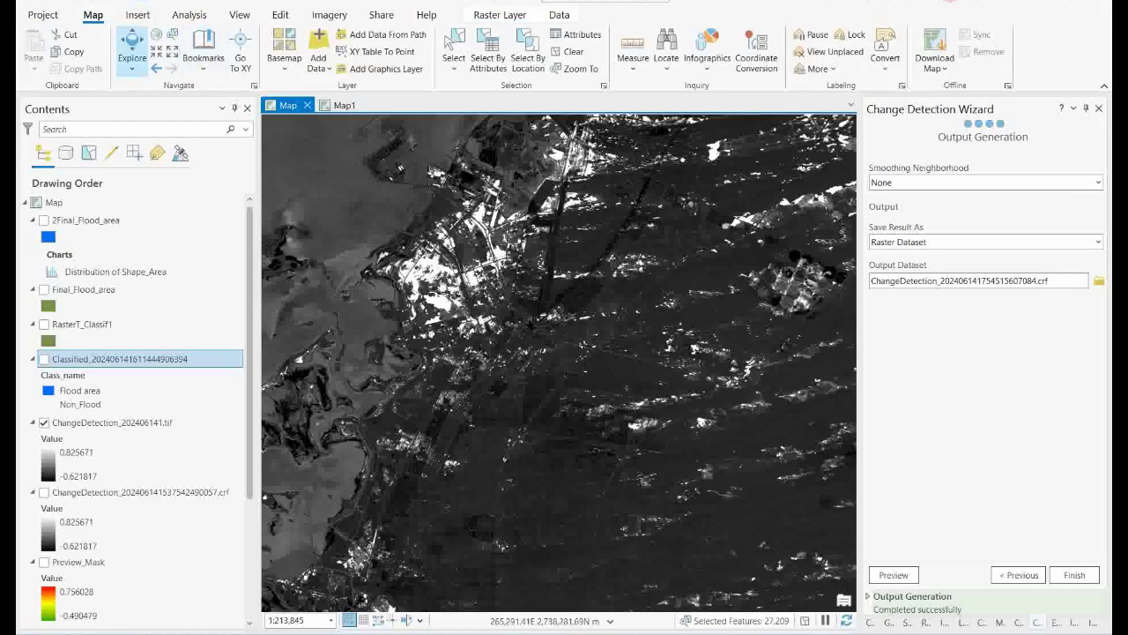
{"action": "left_click", "coordinate": [410, 279]}
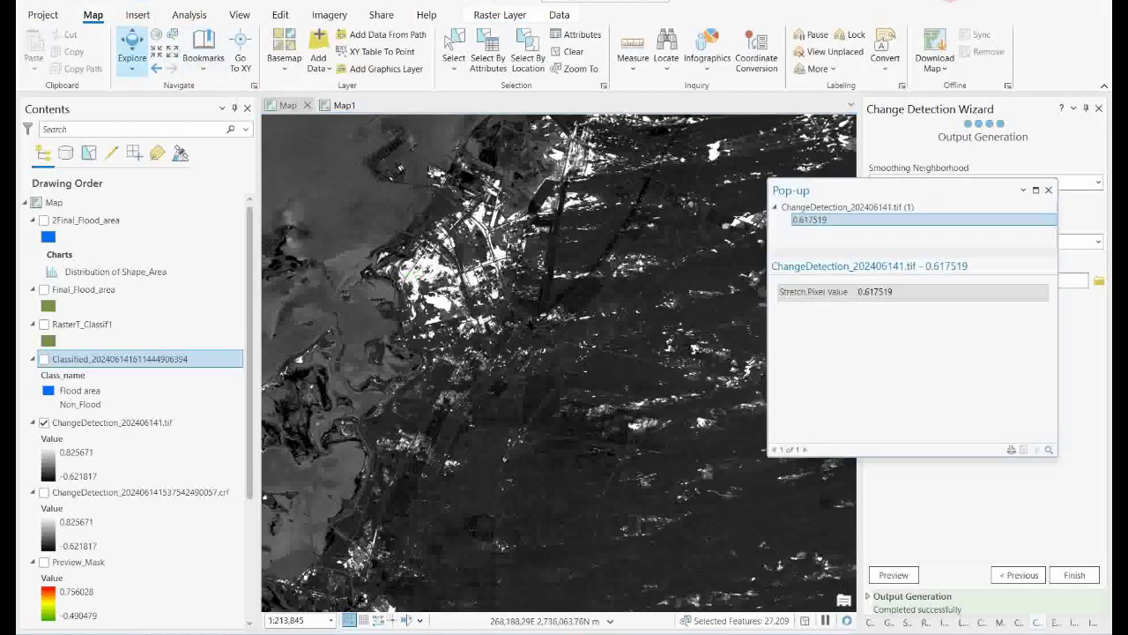
{"action": "left_click", "coordinate": [1048, 189]}
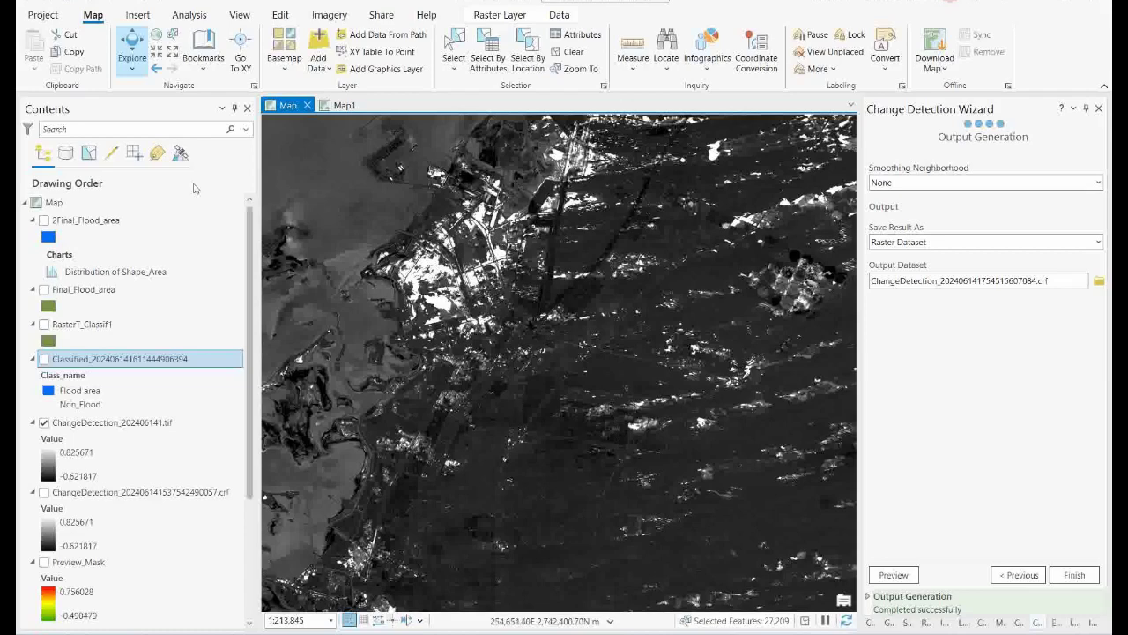
Open the Training Samples Manager for the ChangeDetection_202406141.tif layer
{"action": "left_click", "coordinate": [325, 18]}
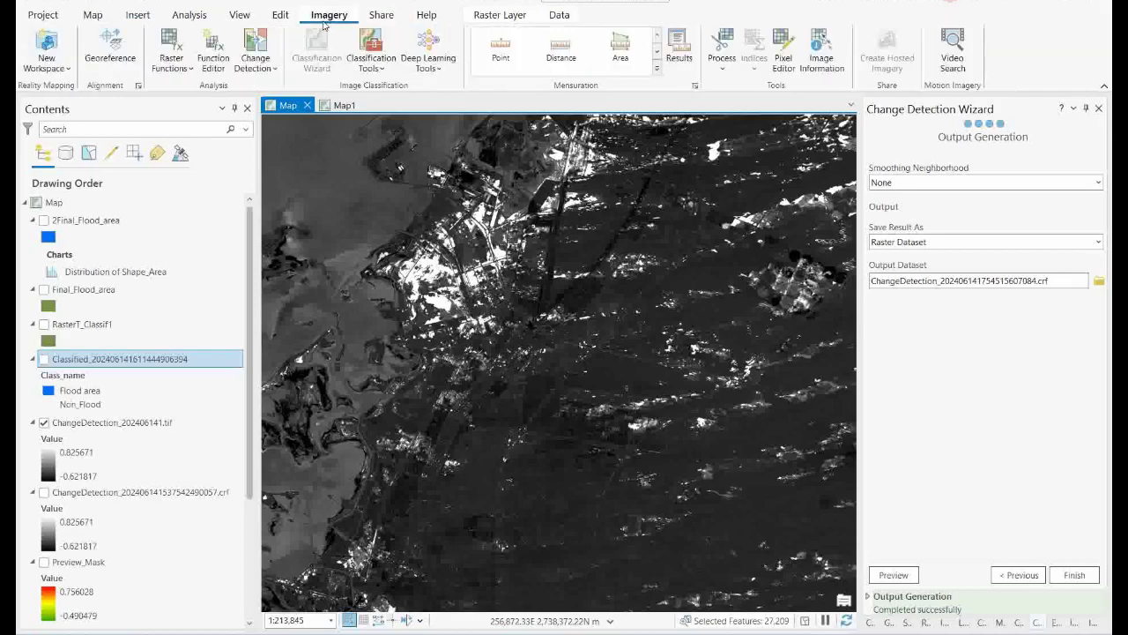
{"action": "left_click", "coordinate": [371, 61]}
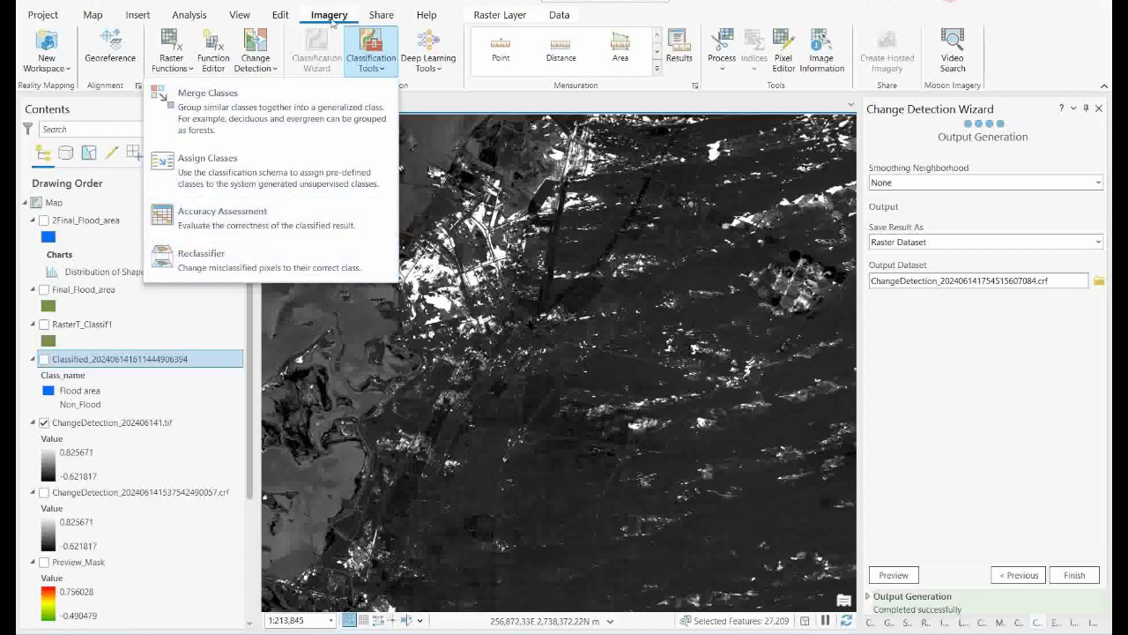
{"action": "left_click", "coordinate": [337, 53]}
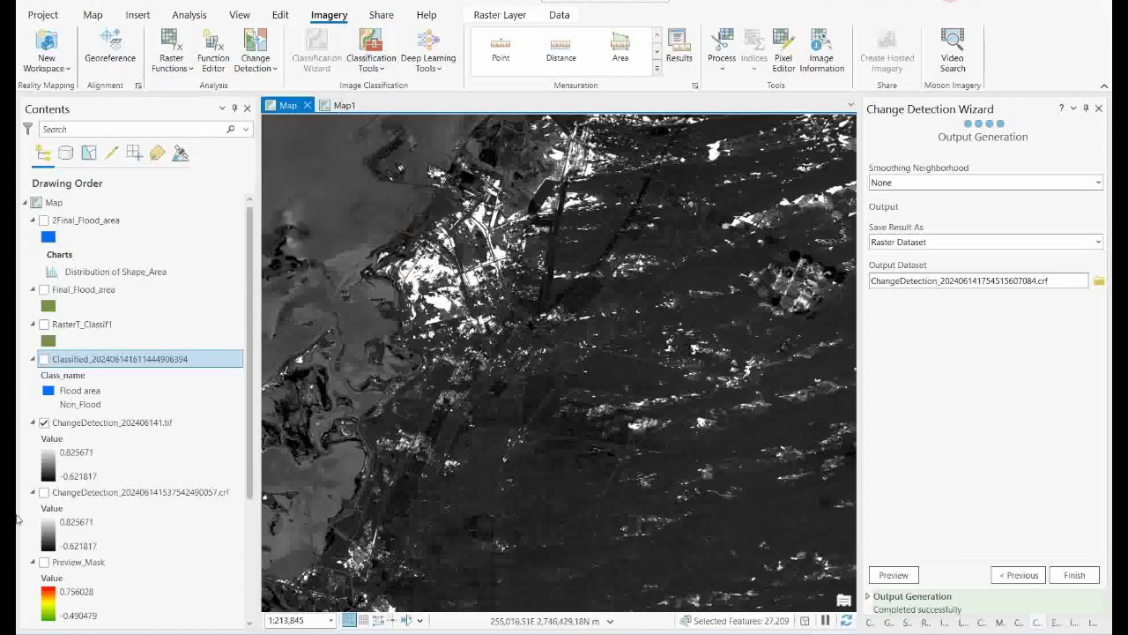
{"action": "left_click", "coordinate": [139, 419]}
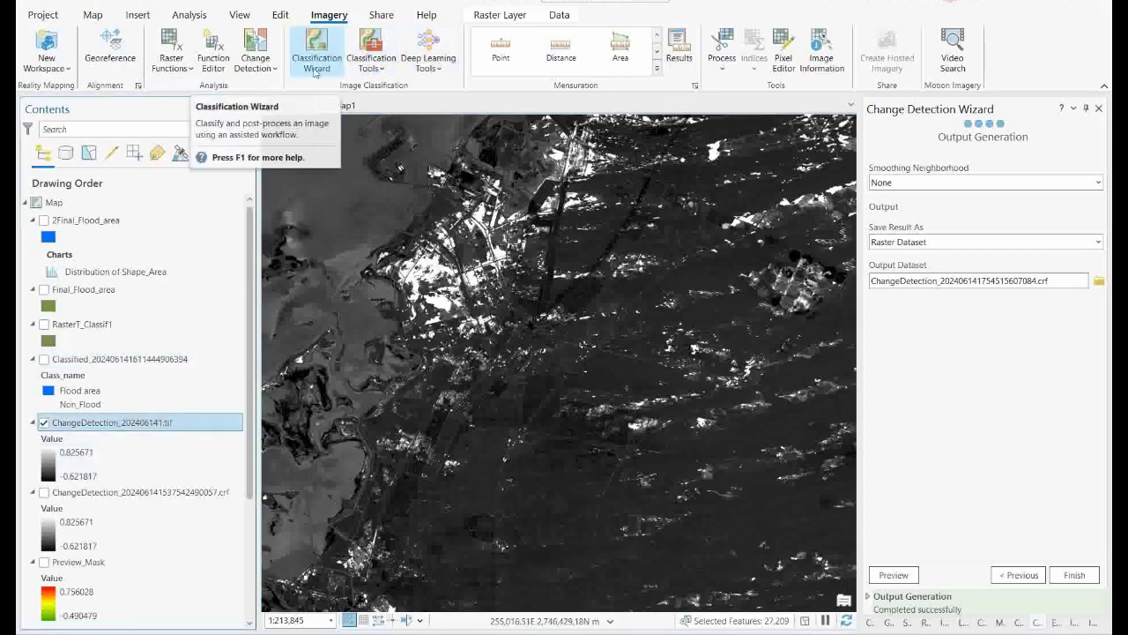
{"action": "left_click", "coordinate": [372, 54]}
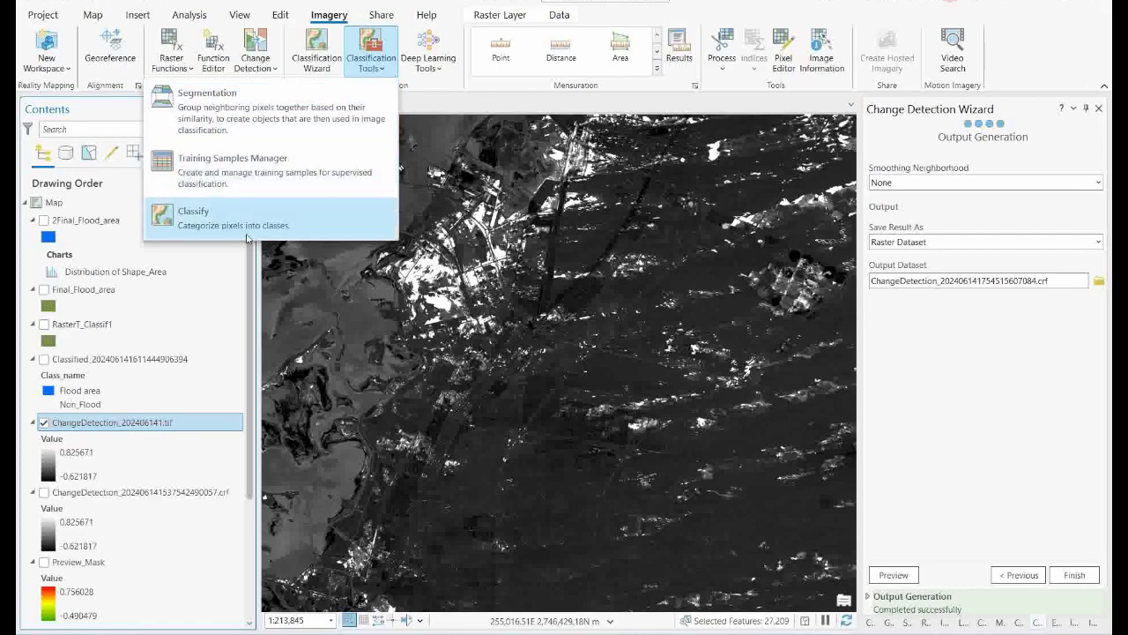
{"action": "left_click", "coordinate": [230, 172]}
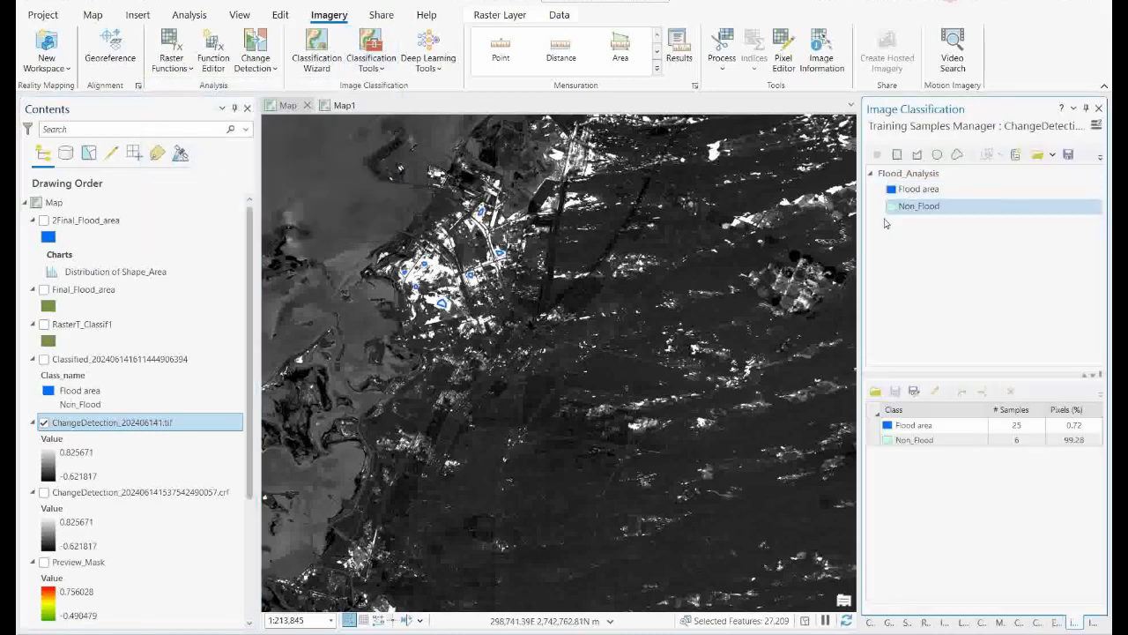
Review the Flood area and Non_Flood classes and the Add New Class option in the Flood_Analysis schema, leaving Flood area selected
{"action": "left_click", "coordinate": [902, 205]}
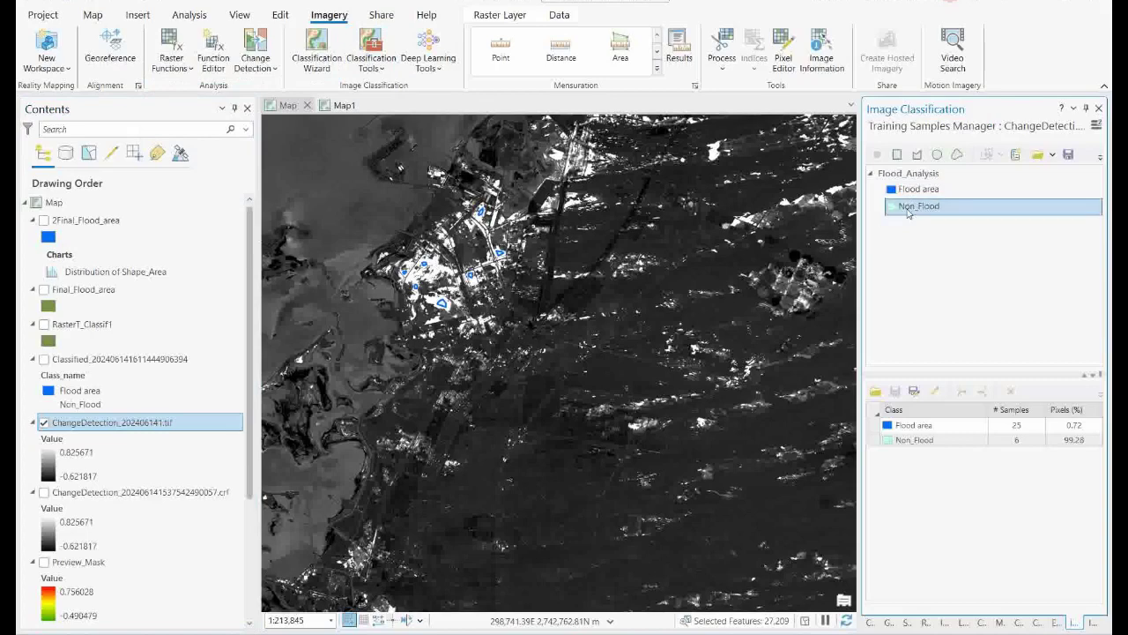
{"action": "left_click", "coordinate": [895, 192], "text": "ctrl"}
{"action": "left_click", "coordinate": [895, 196], "text": "ctrl"}
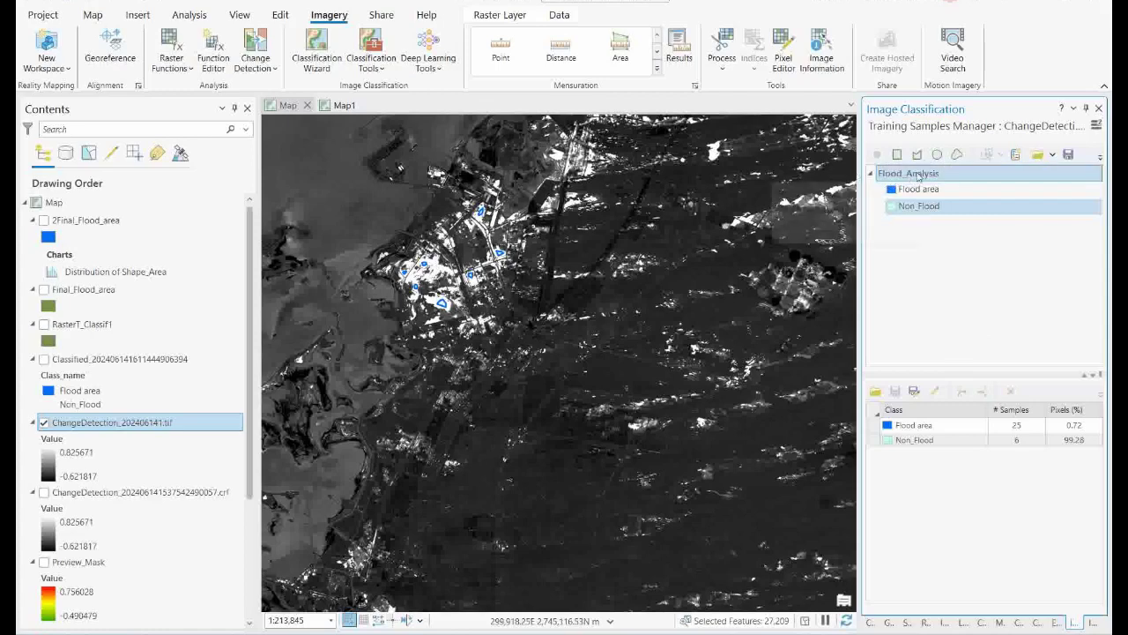
{"action": "left_click", "coordinate": [917, 188], "text": "ctrl"}
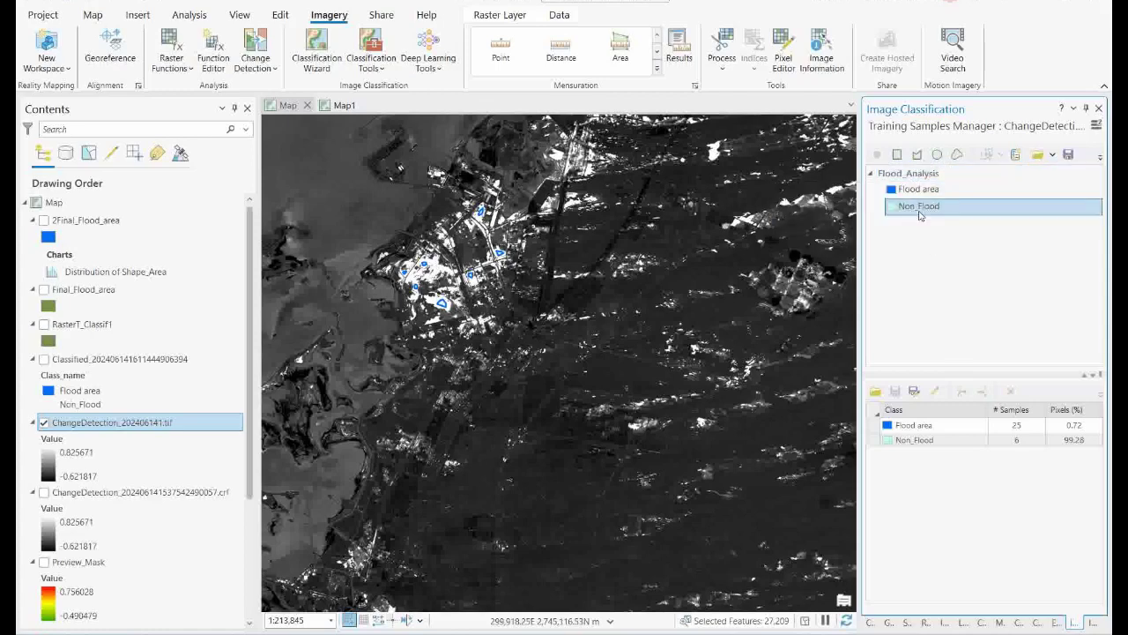
{"action": "left_click", "coordinate": [918, 212]}
{"action": "left_click", "coordinate": [910, 174]}
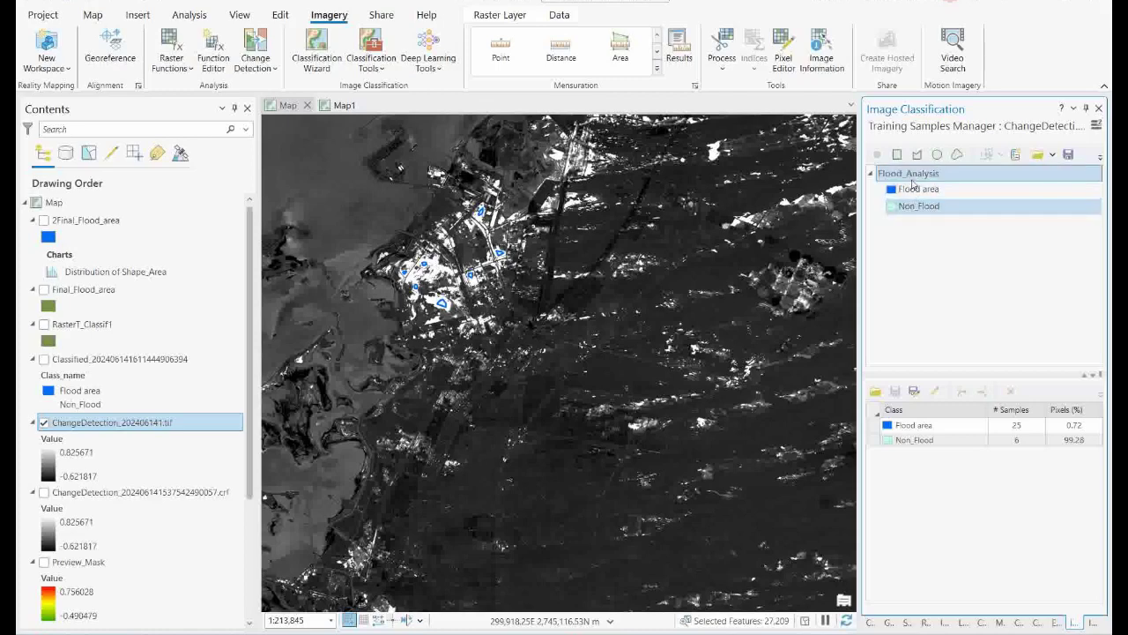
{"action": "right_click", "coordinate": [901, 198]}
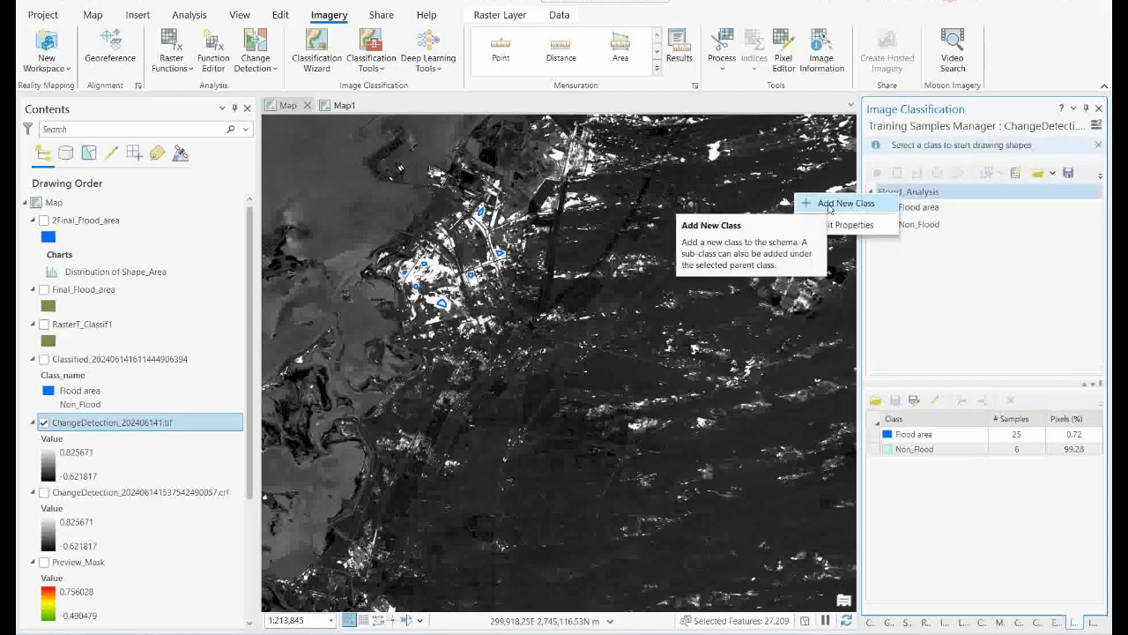
{"action": "left_click", "coordinate": [1056, 68]}
{"action": "left_click", "coordinate": [930, 227]}
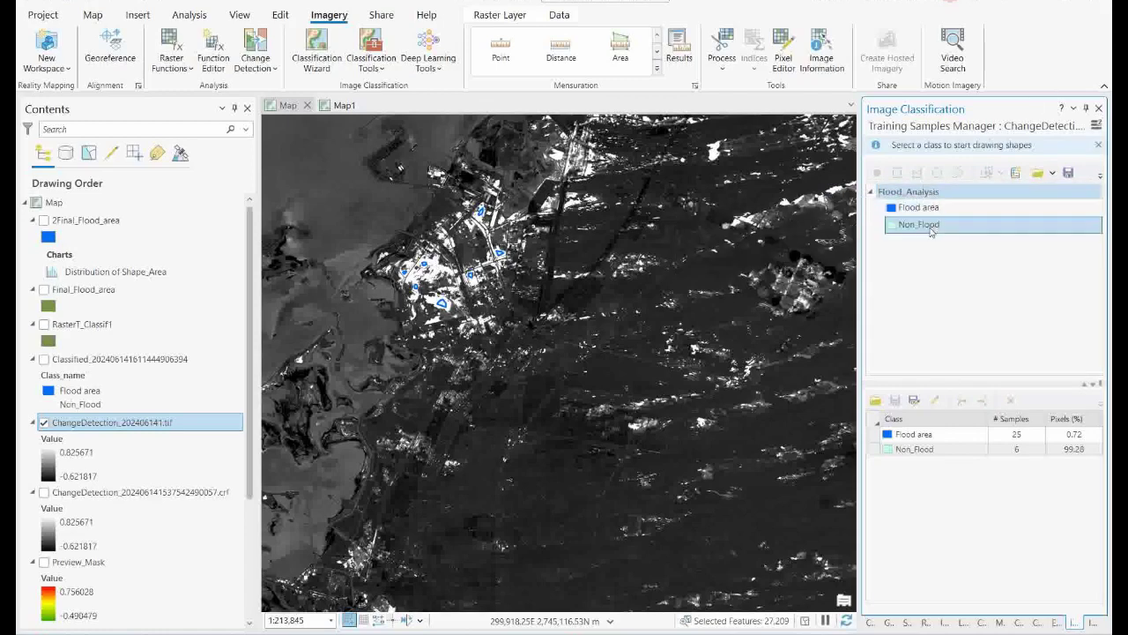
{"action": "left_click", "coordinate": [898, 212]}
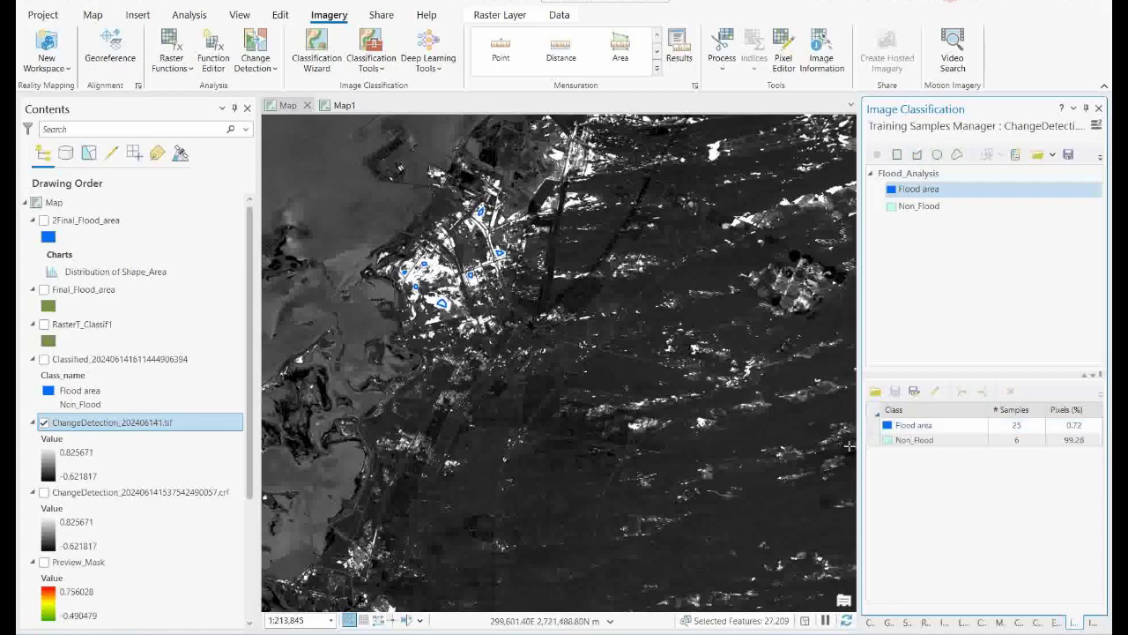
Expand the collapsed Flood area training samples into individual entries and browse the list
{"action": "left_click", "coordinate": [874, 428]}
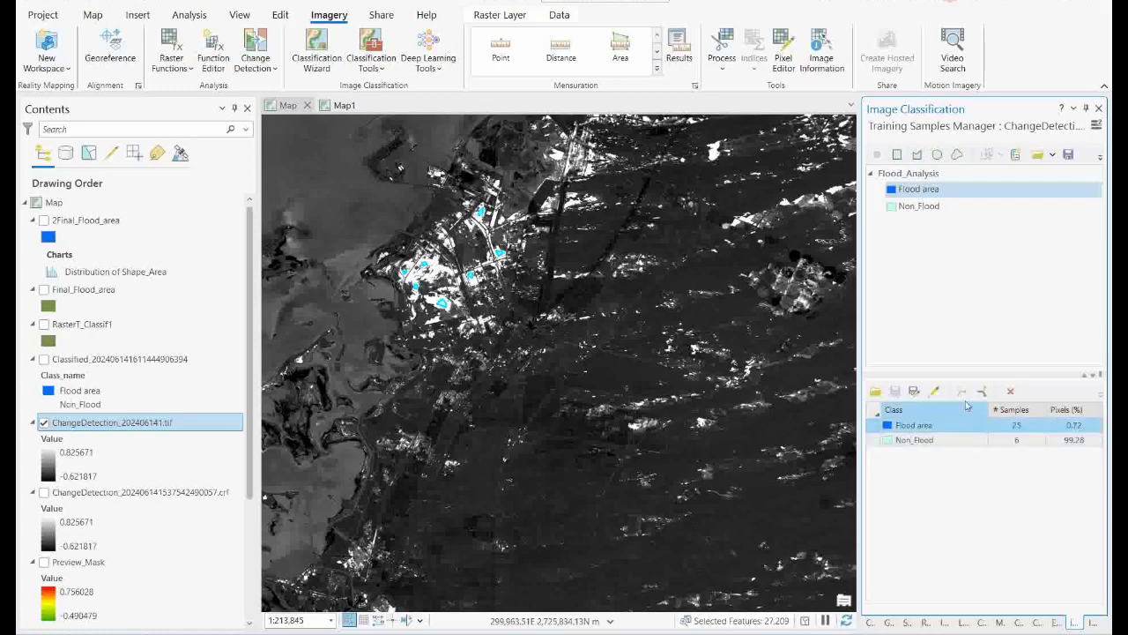
{"action": "left_click", "coordinate": [982, 392]}
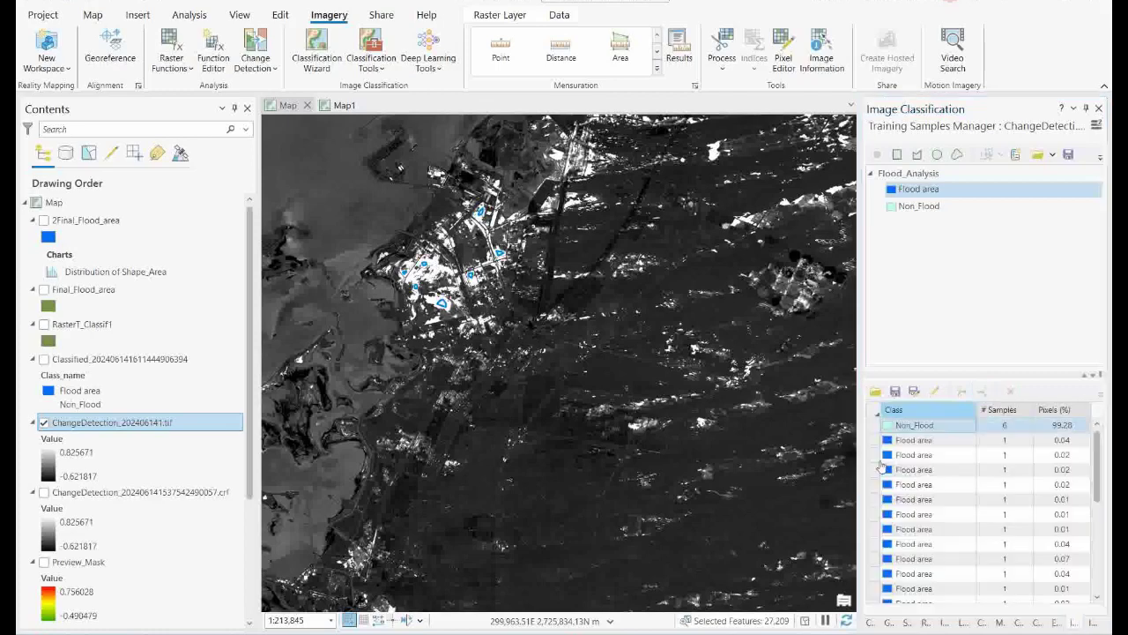
{"action": "mouse_move", "coordinate": [1096, 476]}
{"action": "left_mouse_down"}
{"action": "mouse_move", "coordinate": [1099, 551]}
{"action": "mouse_move", "coordinate": [1099, 467]}
{"action": "left_mouse_up"}
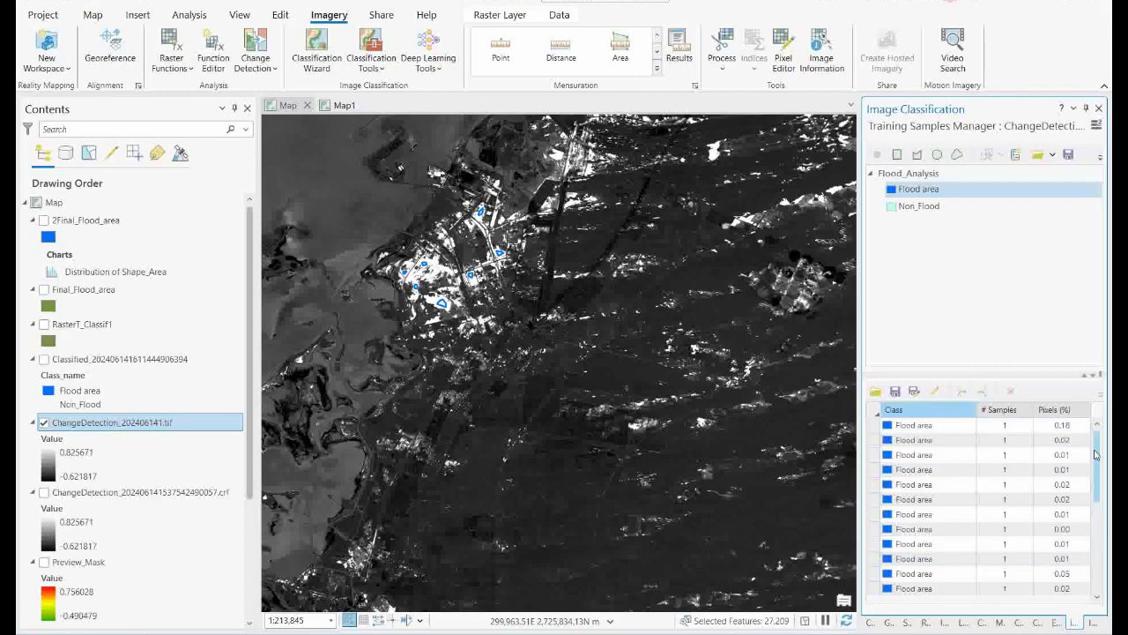
Select all the individual Flood area training samples and collapse them into one Flood area entry
{"action": "left_click", "coordinate": [989, 440]}
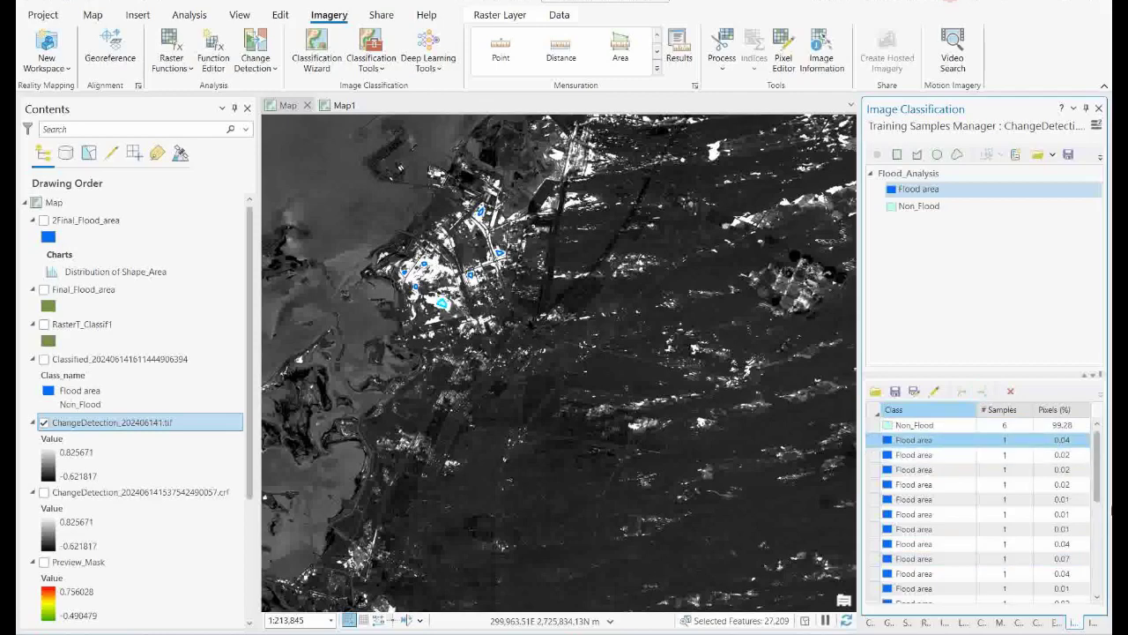
{"action": "left_click_drag", "start_coordinate": [1096, 498], "coordinate": [1099, 573]}
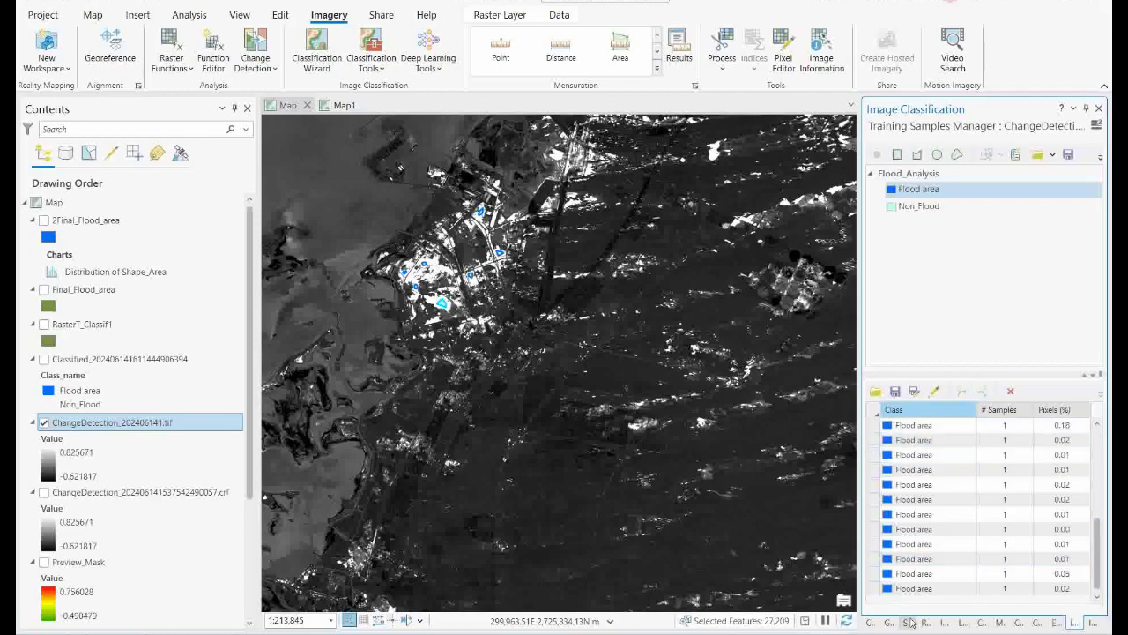
{"action": "left_click", "coordinate": [890, 589]}
{"action": "key", "text": "ctrl+a"}
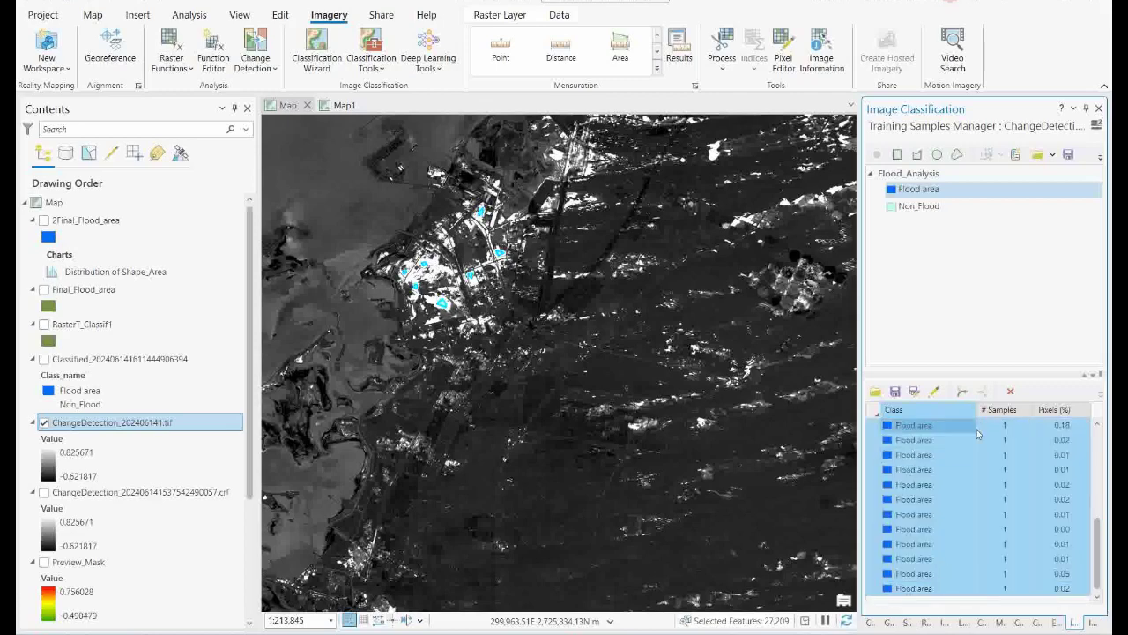
{"action": "left_click", "coordinate": [965, 394]}
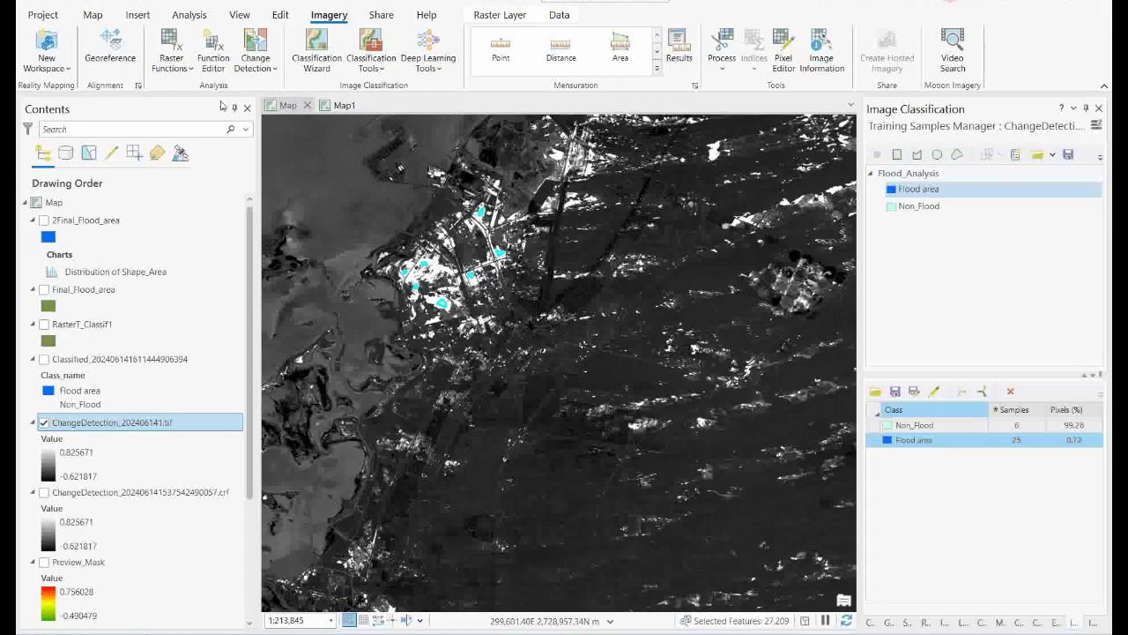
Open the Classify tool for ChangeDetection_202406141.tif with Support Vector Machine as the classifier
{"action": "left_click", "coordinate": [365, 74]}
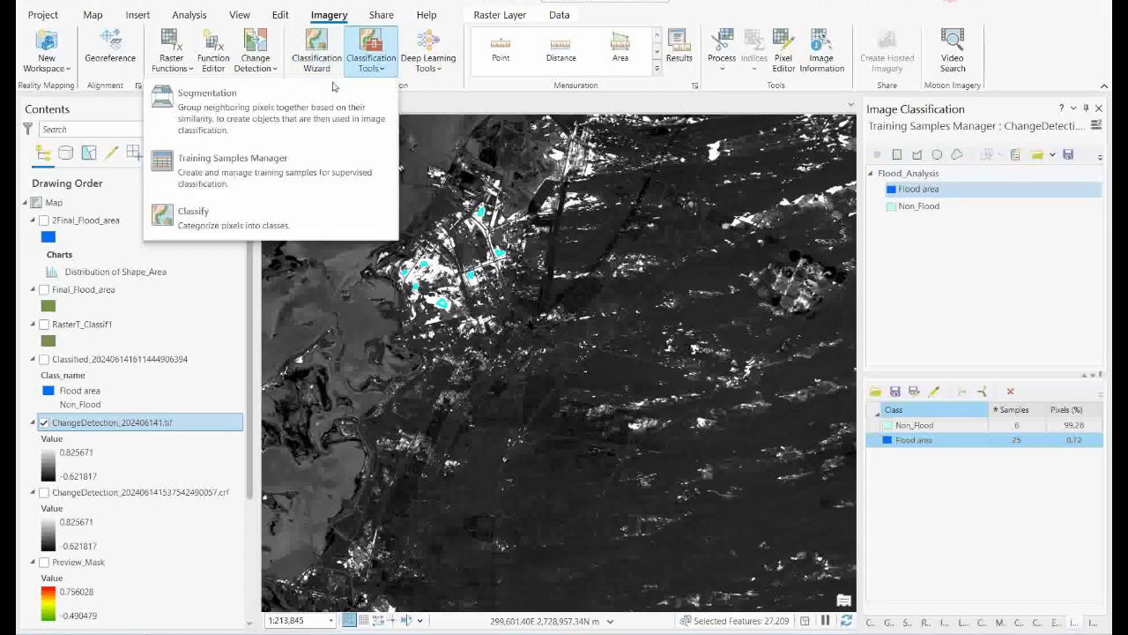
{"action": "left_click", "coordinate": [247, 220]}
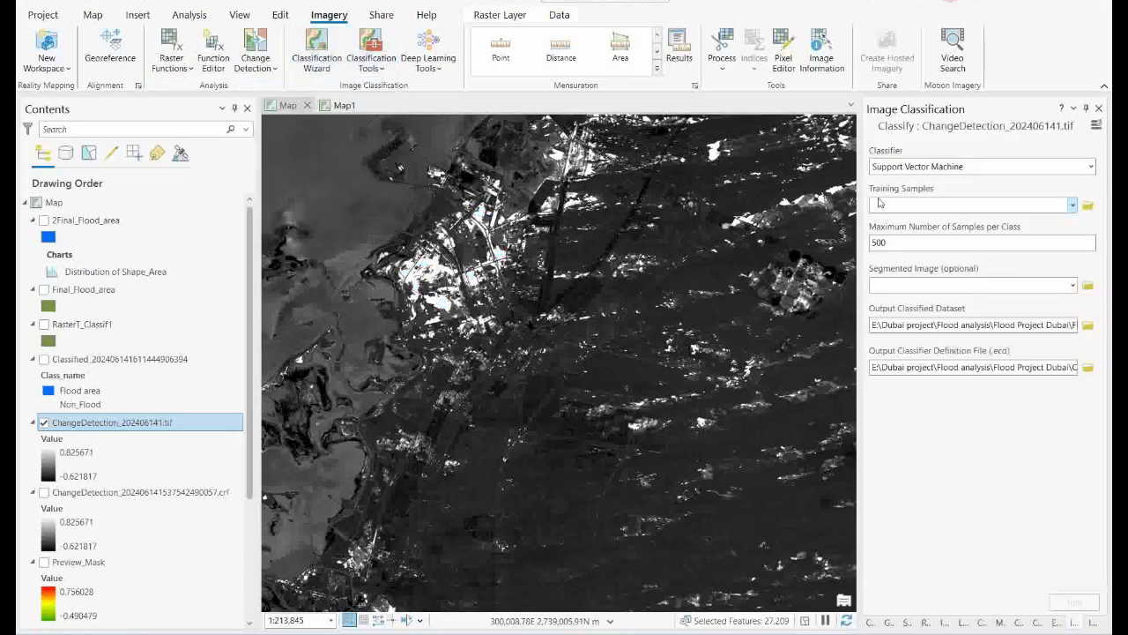
{"action": "left_click", "coordinate": [1091, 167]}
{"action": "left_click", "coordinate": [884, 188]}
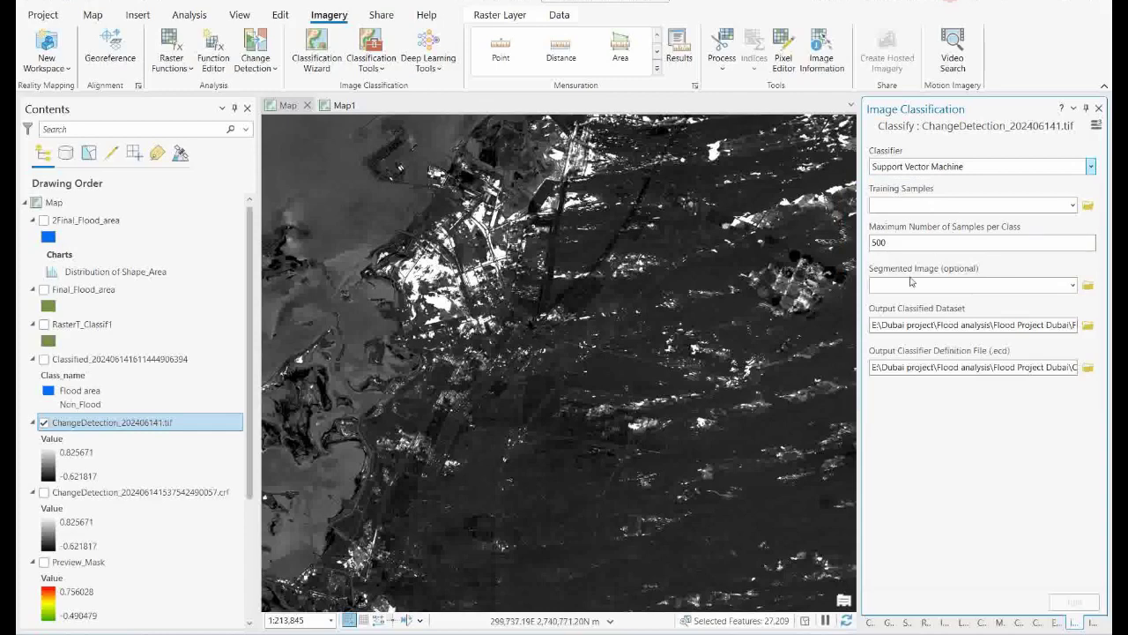
Browse the Dubai project and Flood analysis folders for an optional segmented image, closing the browser without choosing one
{"action": "left_click", "coordinate": [1088, 285]}
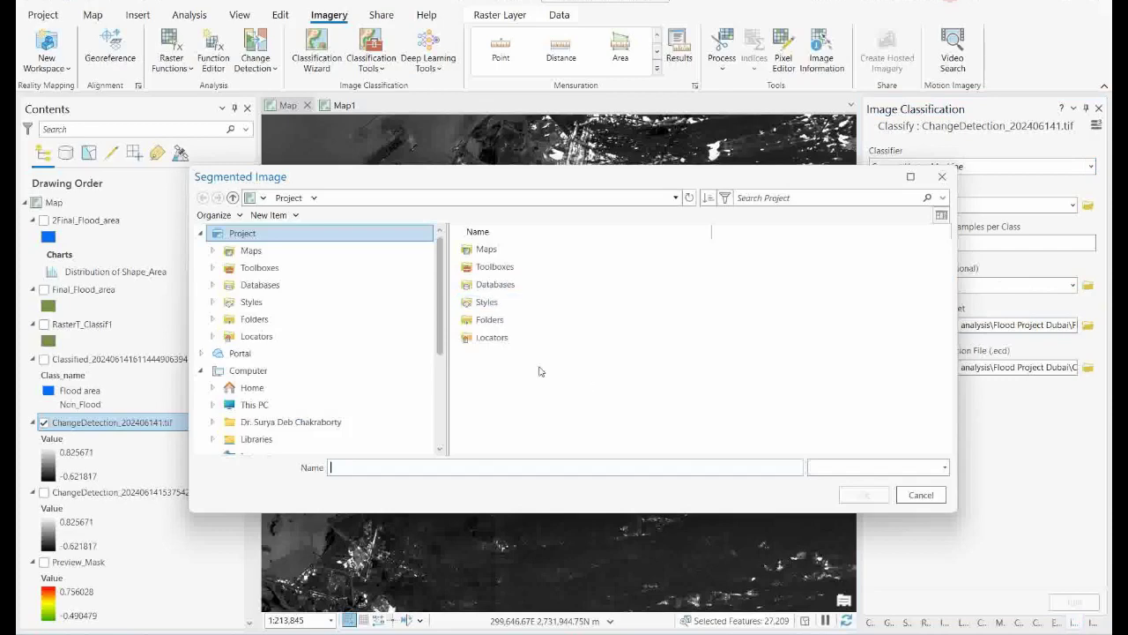
{"action": "left_click", "coordinate": [941, 180]}
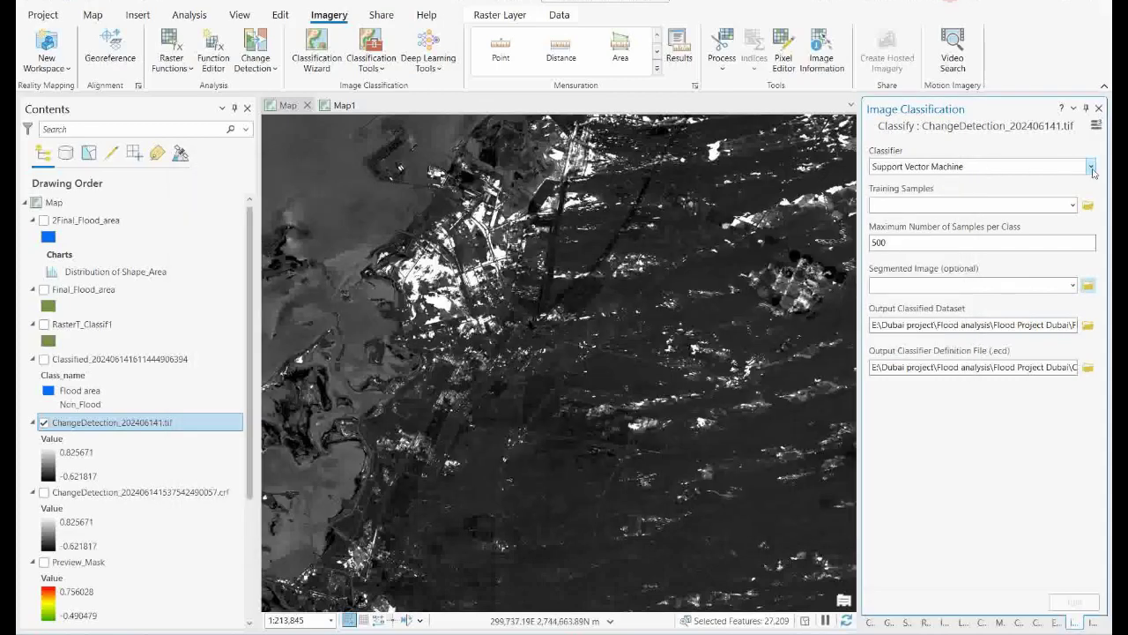
{"action": "left_click", "coordinate": [1091, 167]}
{"action": "left_click", "coordinate": [916, 240]}
{"action": "left_click", "coordinate": [1088, 286]}
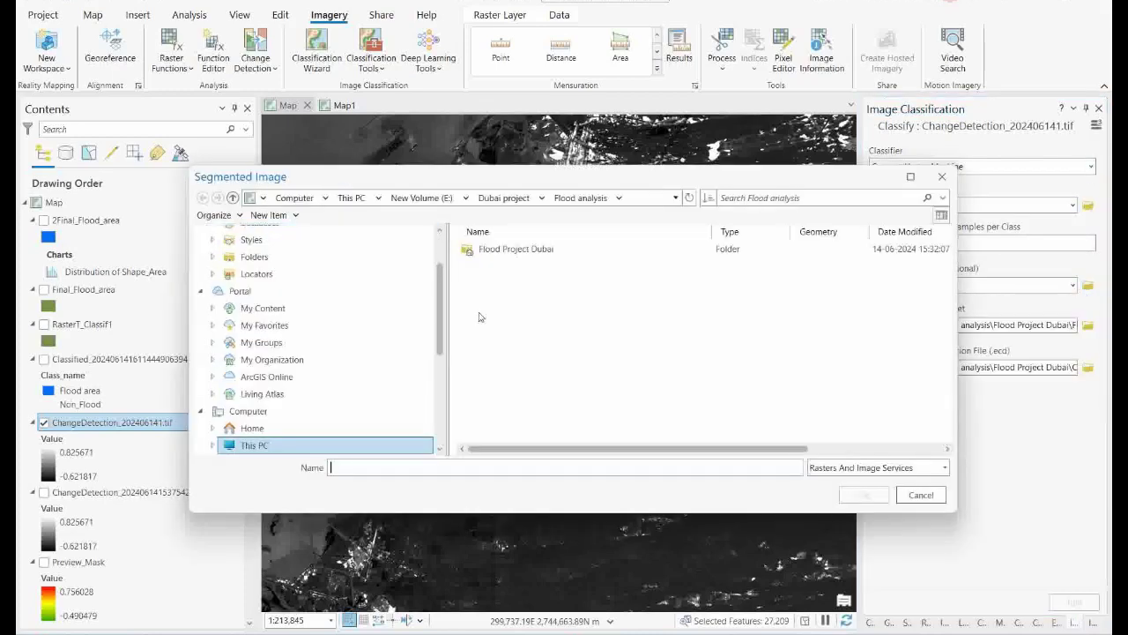
{"action": "left_click", "coordinate": [482, 200]}
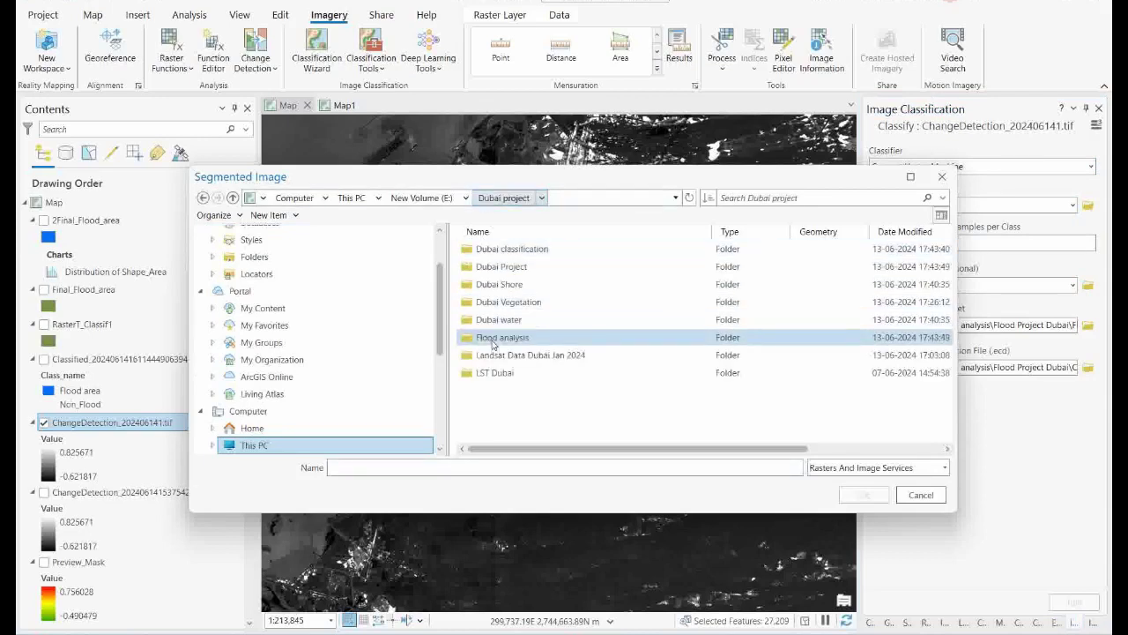
{"action": "double_click", "coordinate": [491, 328]}
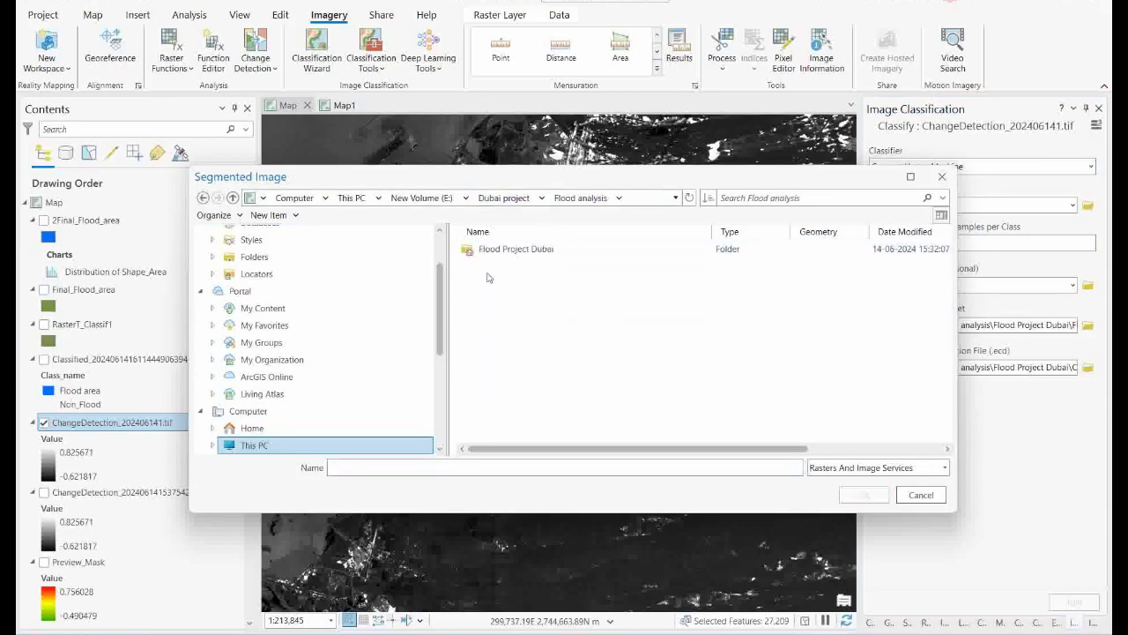
{"action": "left_click", "coordinate": [499, 199]}
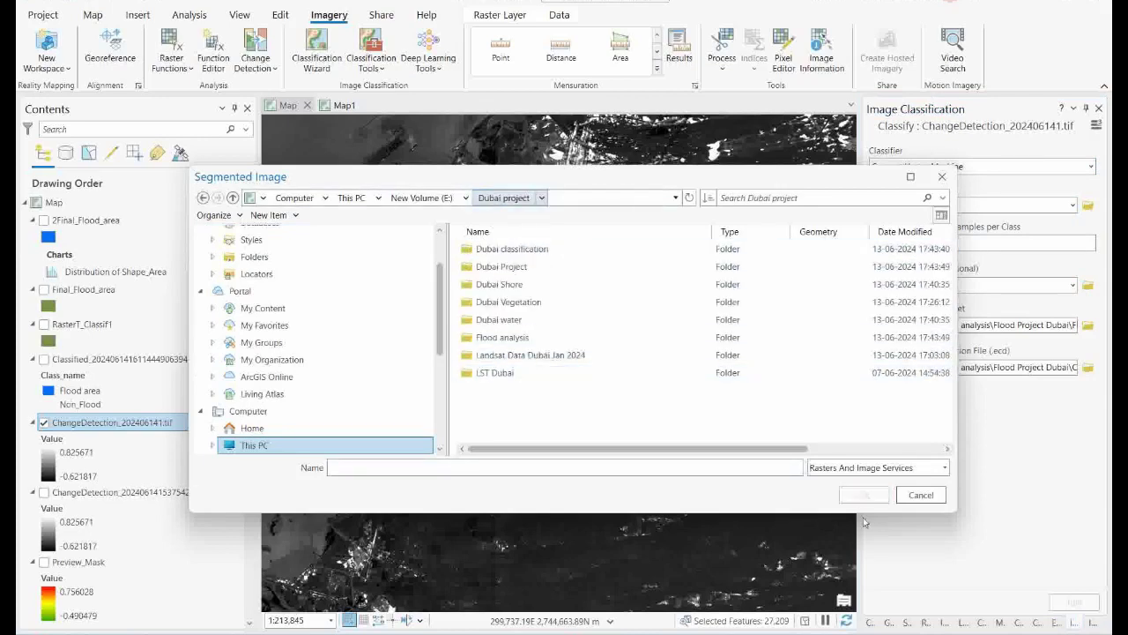
{"action": "left_click", "coordinate": [942, 176]}
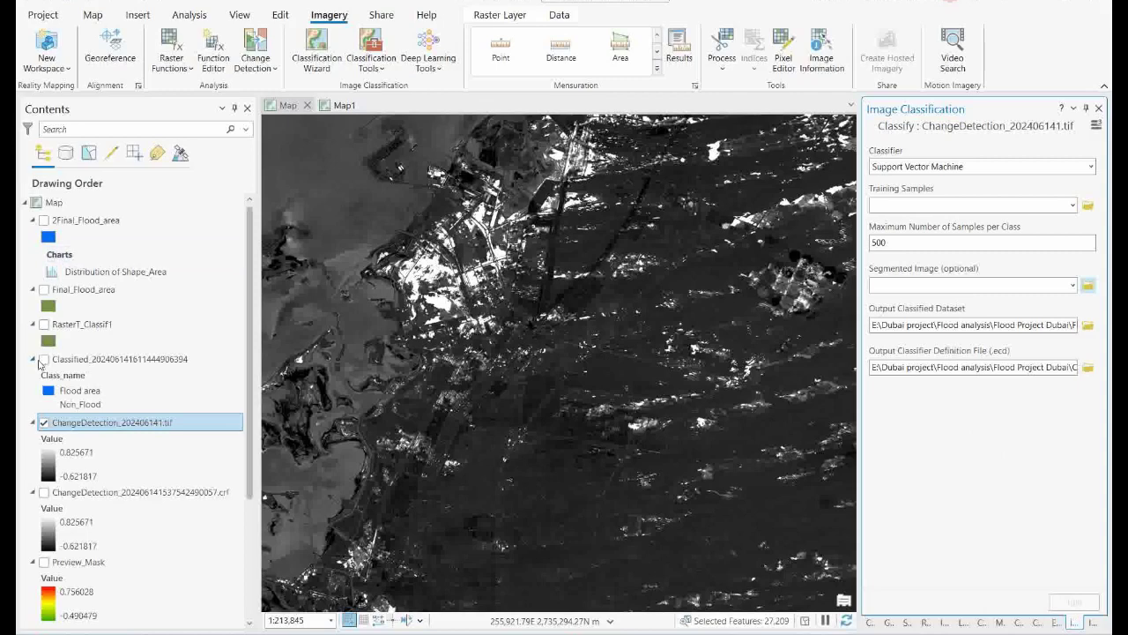
{"action": "left_click", "coordinate": [44, 360]}
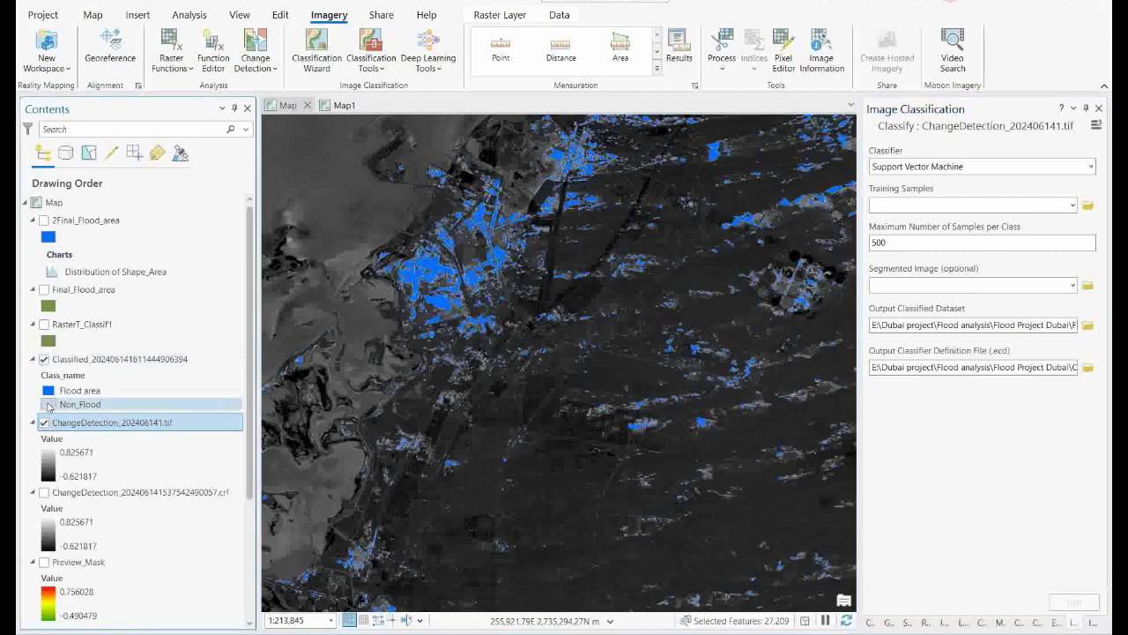
{"action": "left_click", "coordinate": [48, 391]}
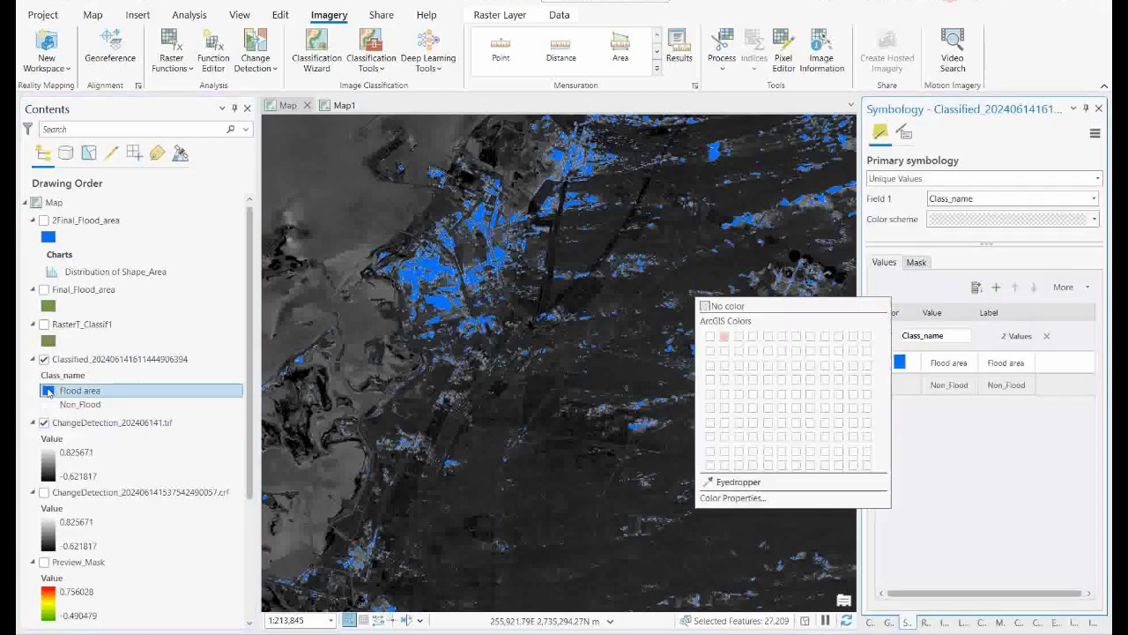
{"action": "left_click", "coordinate": [739, 459]}
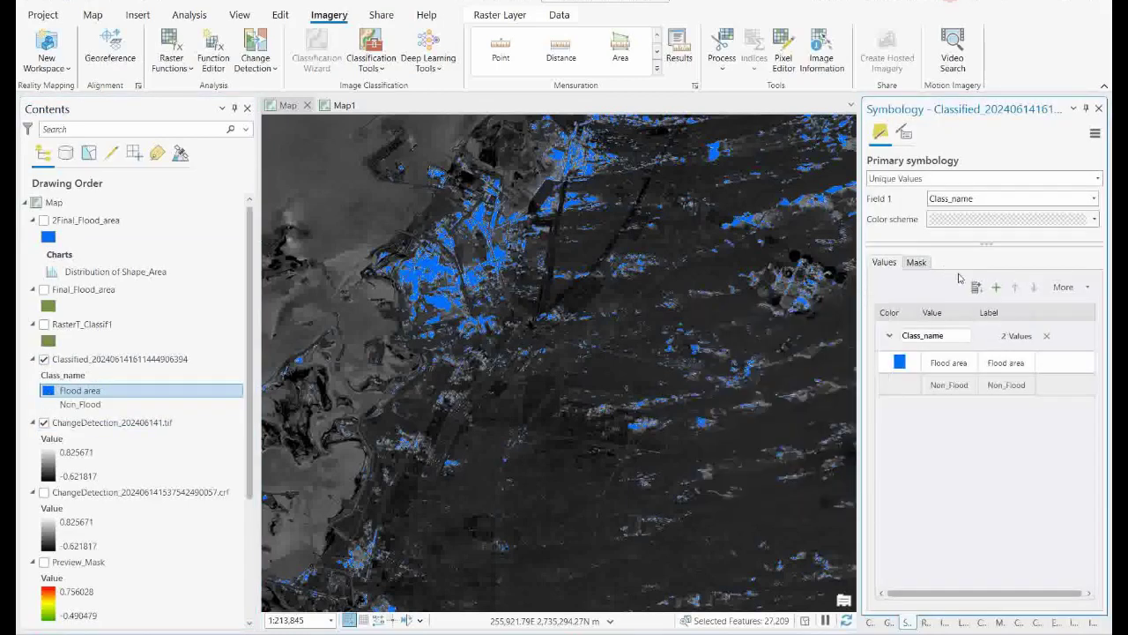
{"action": "left_click", "coordinate": [900, 388]}
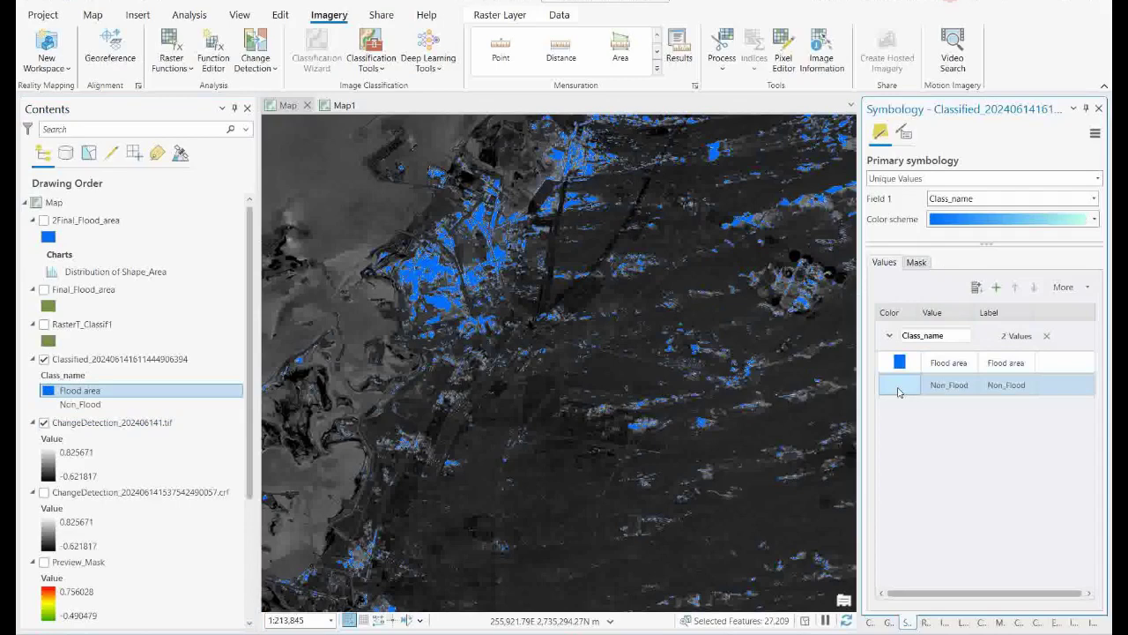
{"action": "left_click", "coordinate": [900, 392]}
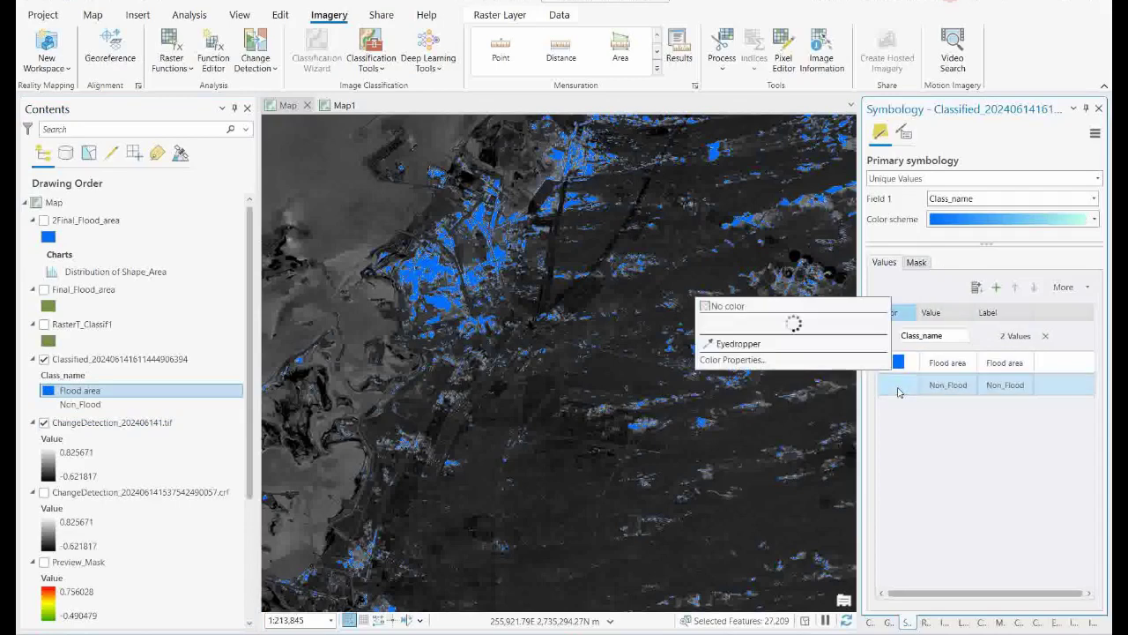
{"action": "left_click", "coordinate": [710, 307]}
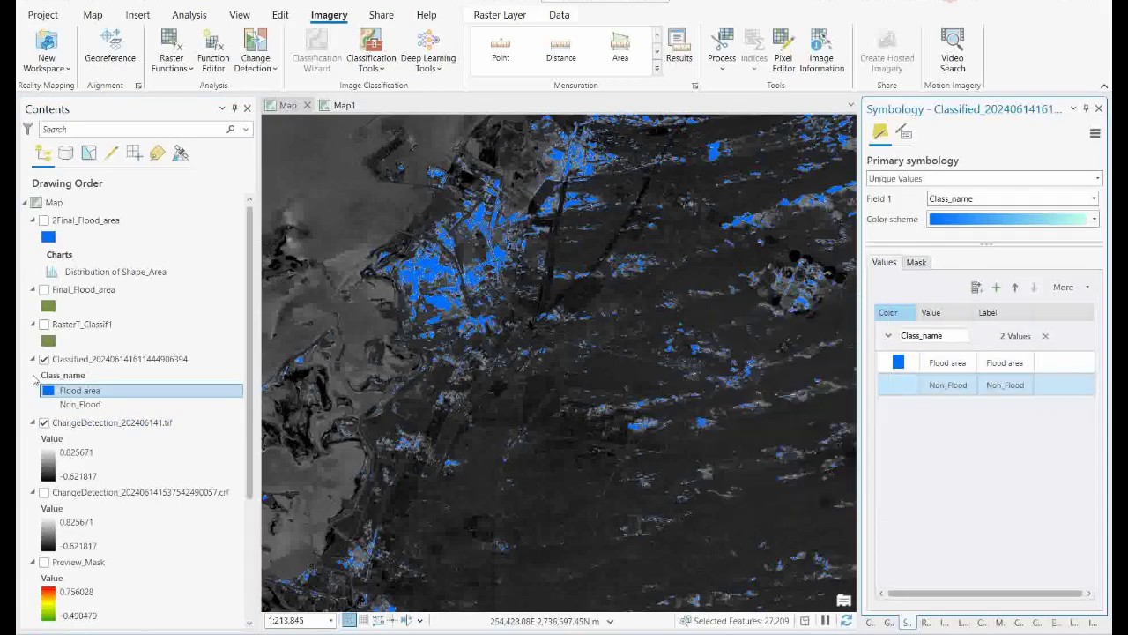
Compare the classified layer with the change detection raster by hiding and showing it, and bring up the Raster to Polygon tool
{"action": "left_click", "coordinate": [45, 359]}
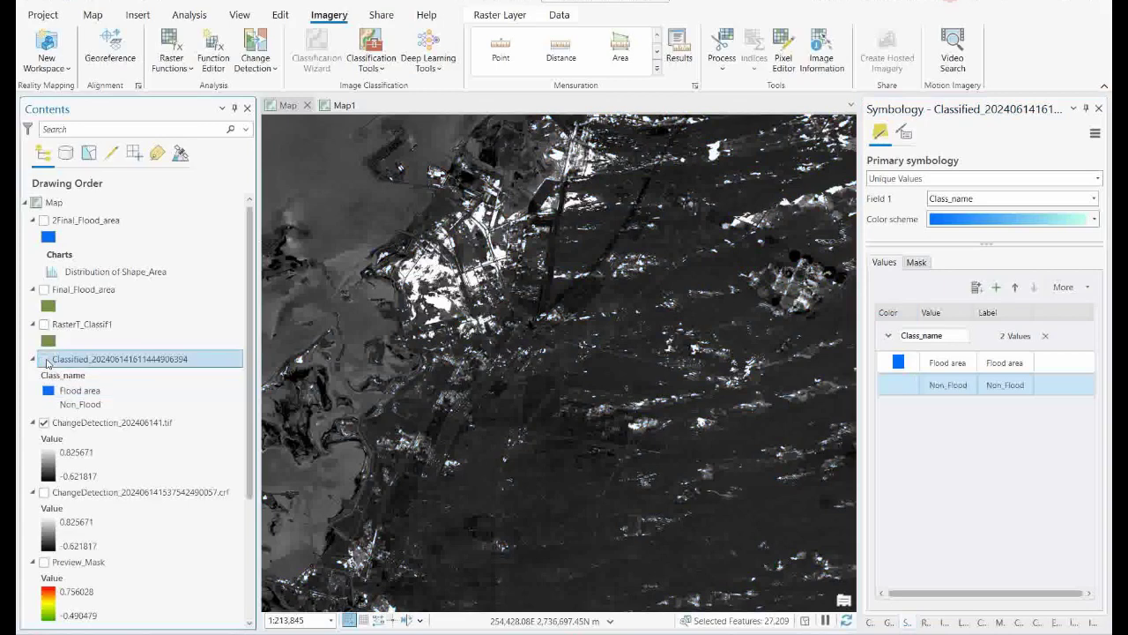
{"action": "left_click", "coordinate": [44, 360]}
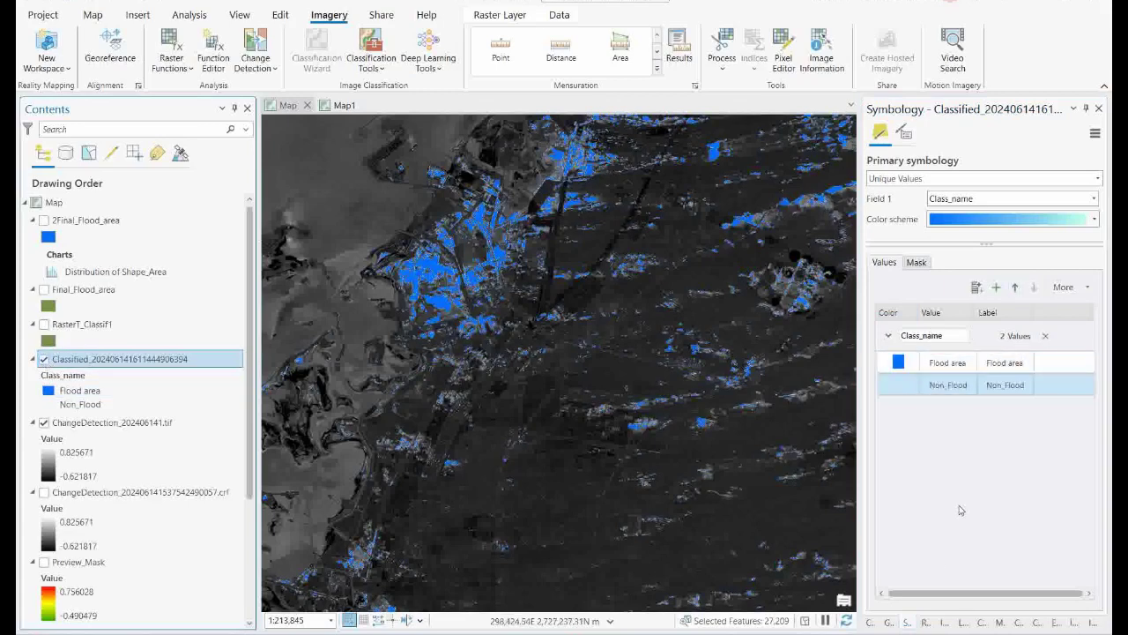
{"action": "left_click", "coordinate": [889, 624]}
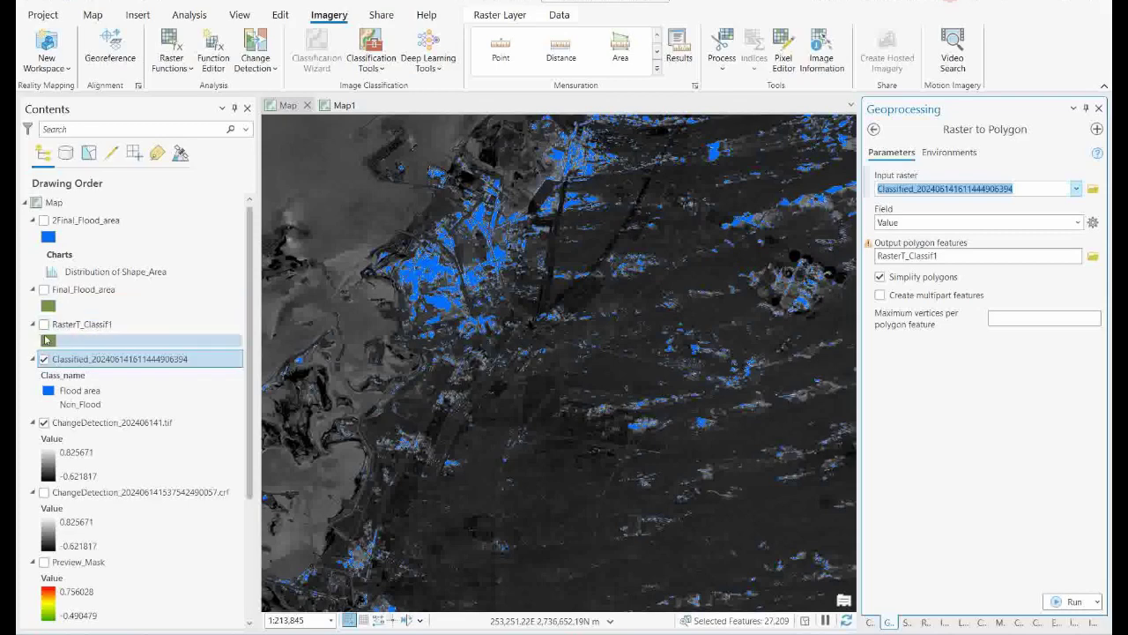
{"action": "left_click", "coordinate": [44, 290]}
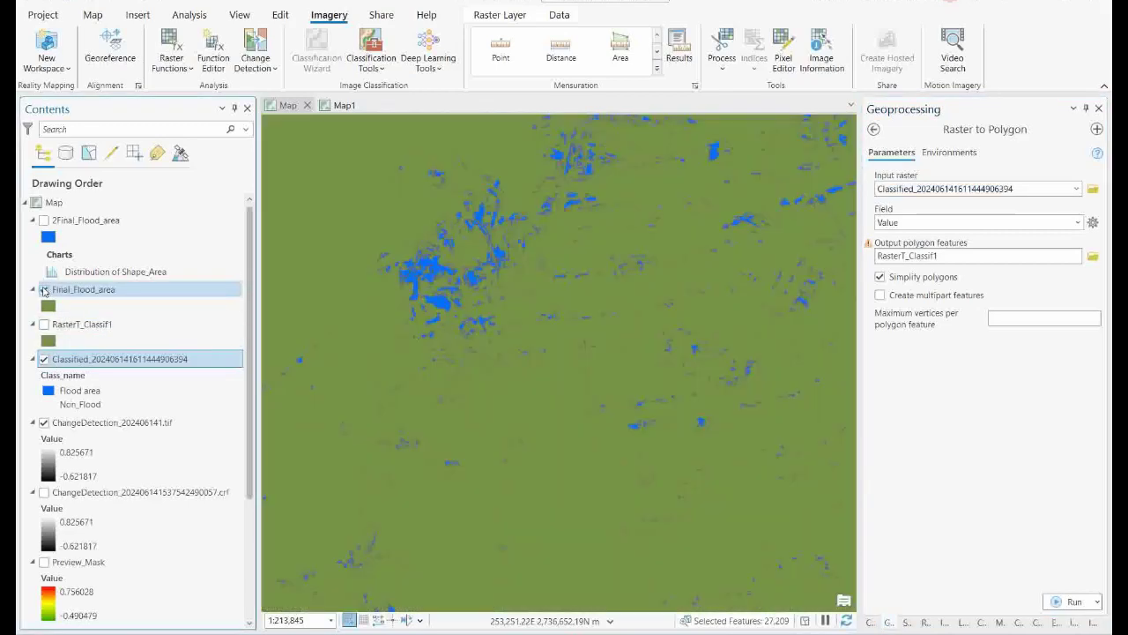
{"action": "left_click", "coordinate": [44, 359]}
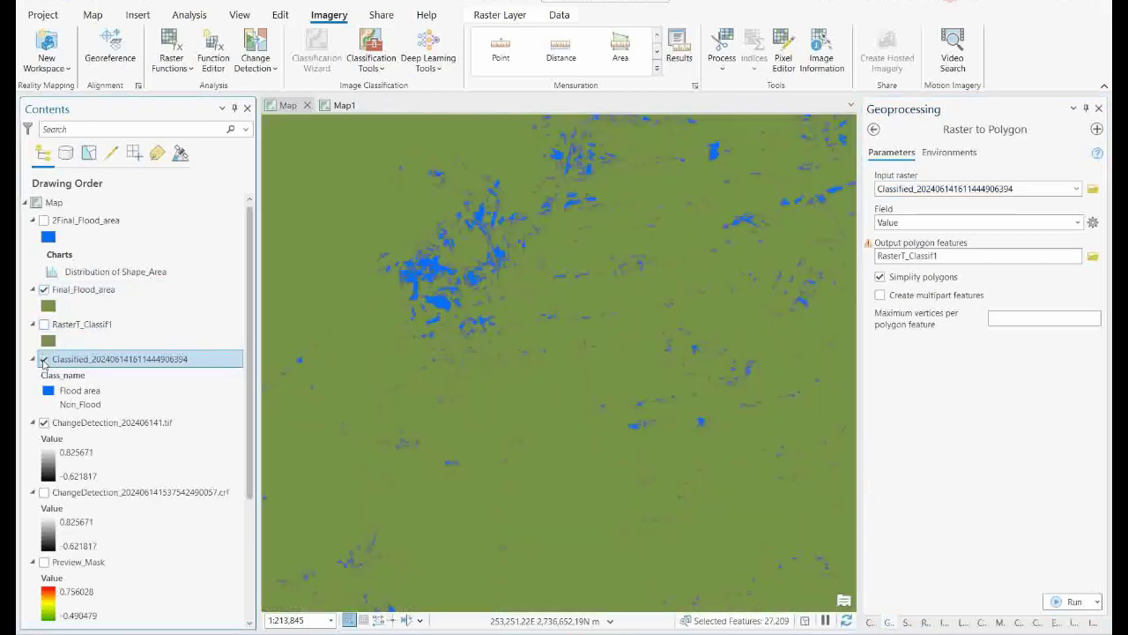
{"action": "left_click", "coordinate": [44, 360]}
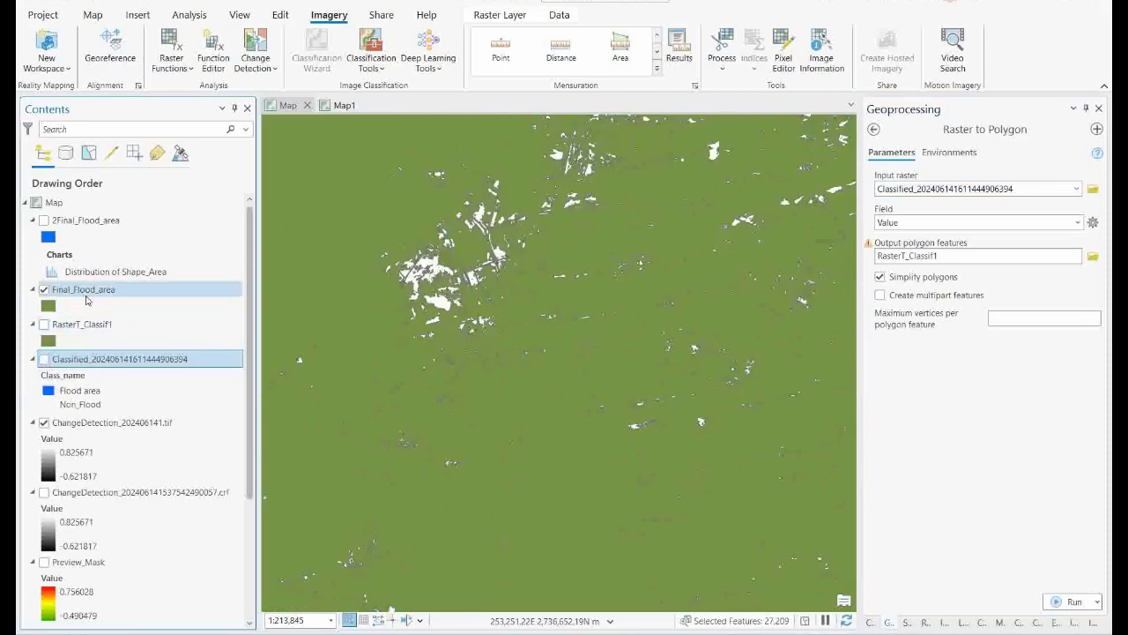
Examine the gridcode values in the Final_Flood_area attribute table, sorted by gridcode, and close the table
{"action": "right_click", "coordinate": [71, 296]}
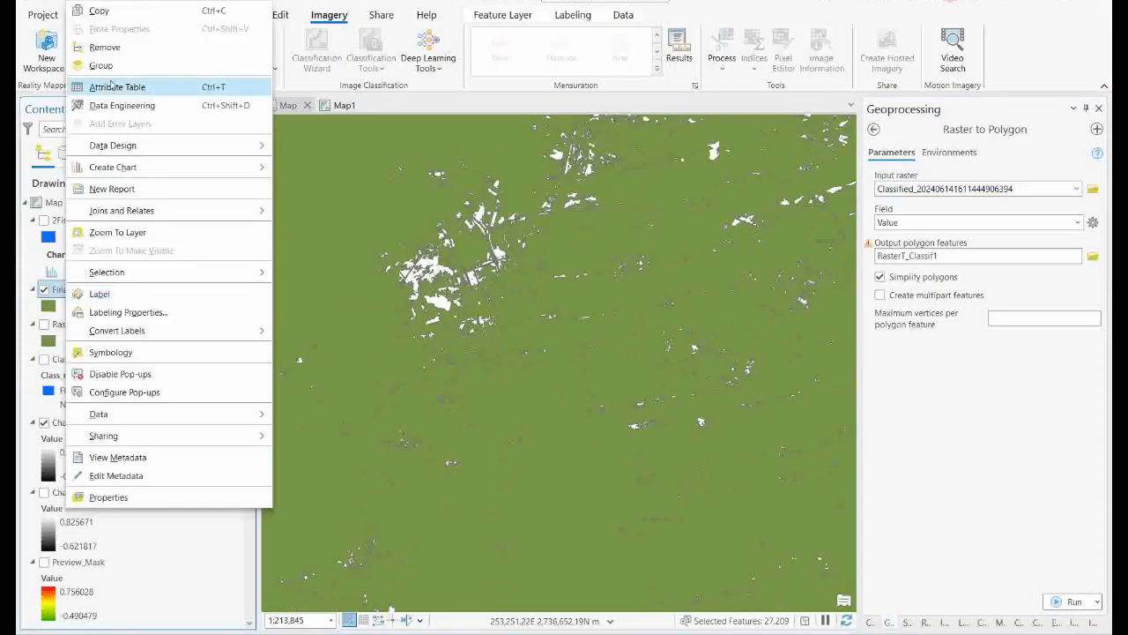
{"action": "left_click", "coordinate": [112, 86]}
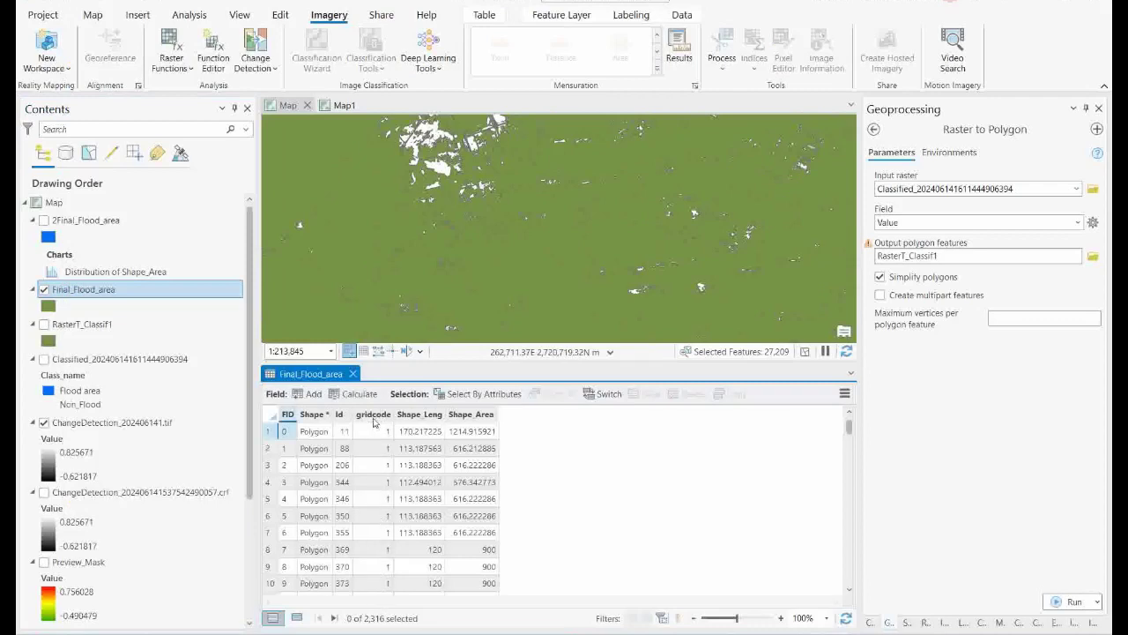
{"action": "double_click", "coordinate": [379, 414]}
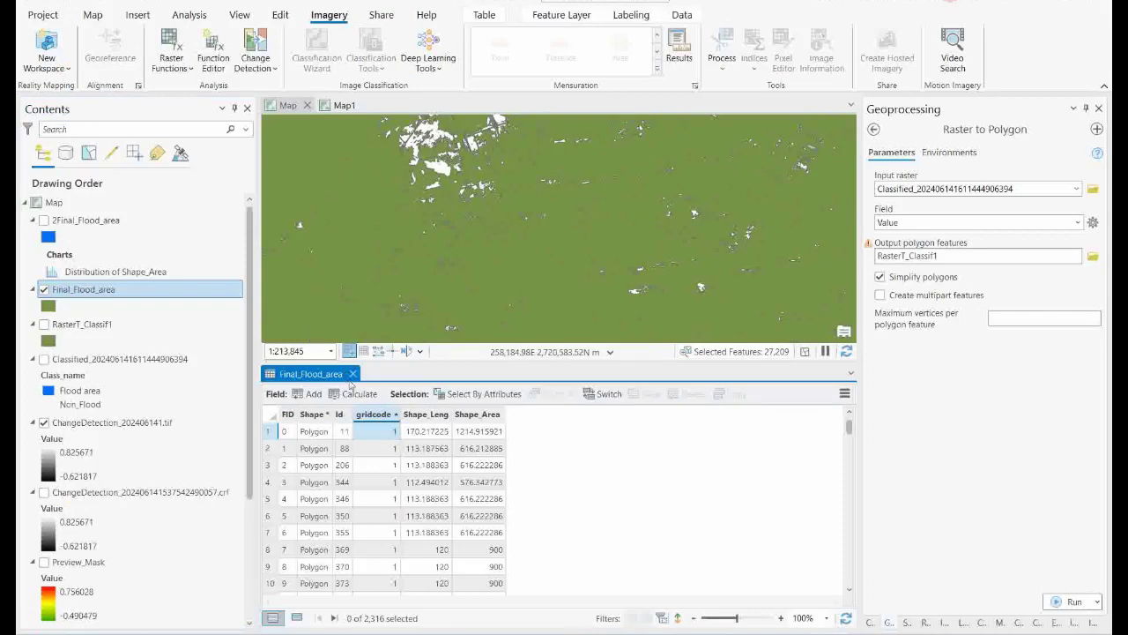
{"action": "left_click", "coordinate": [352, 374]}
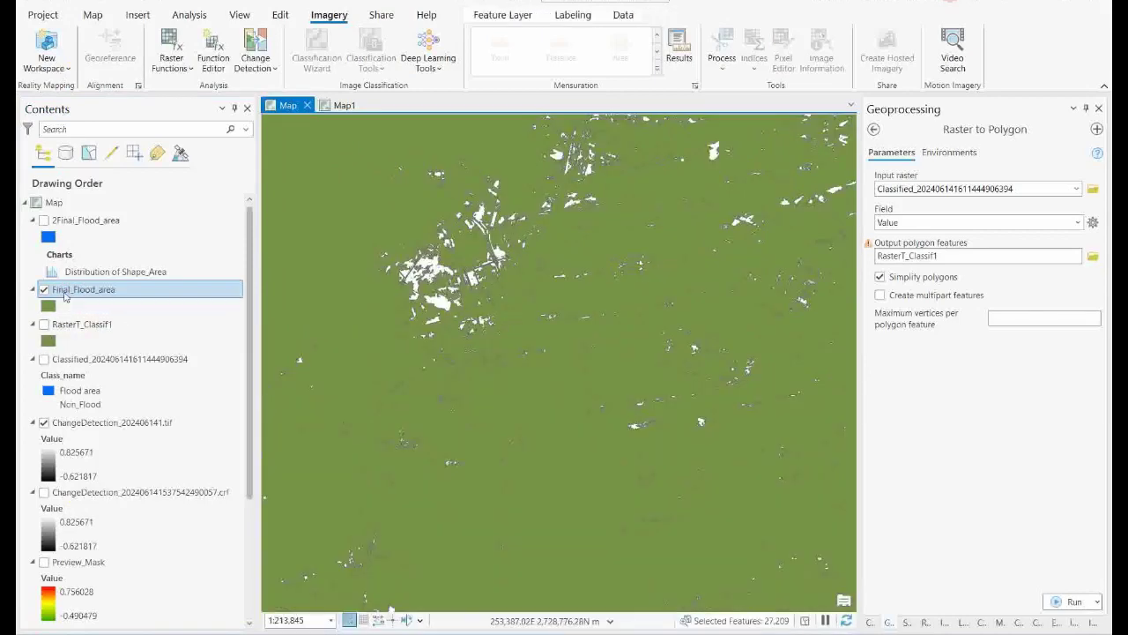
Switch the display from Final_Flood_area to RasterT_Classif1 and sort its attribute table by gridcode in ascending order
{"action": "left_click", "coordinate": [44, 289]}
{"action": "left_click", "coordinate": [44, 325]}
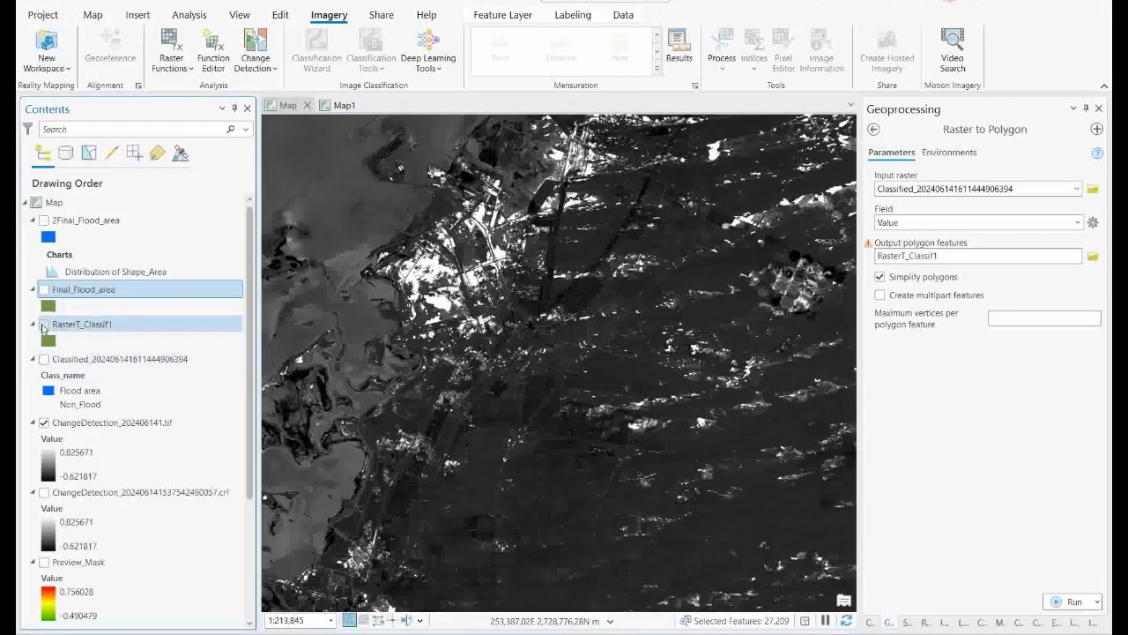
{"action": "right_click", "coordinate": [73, 326]}
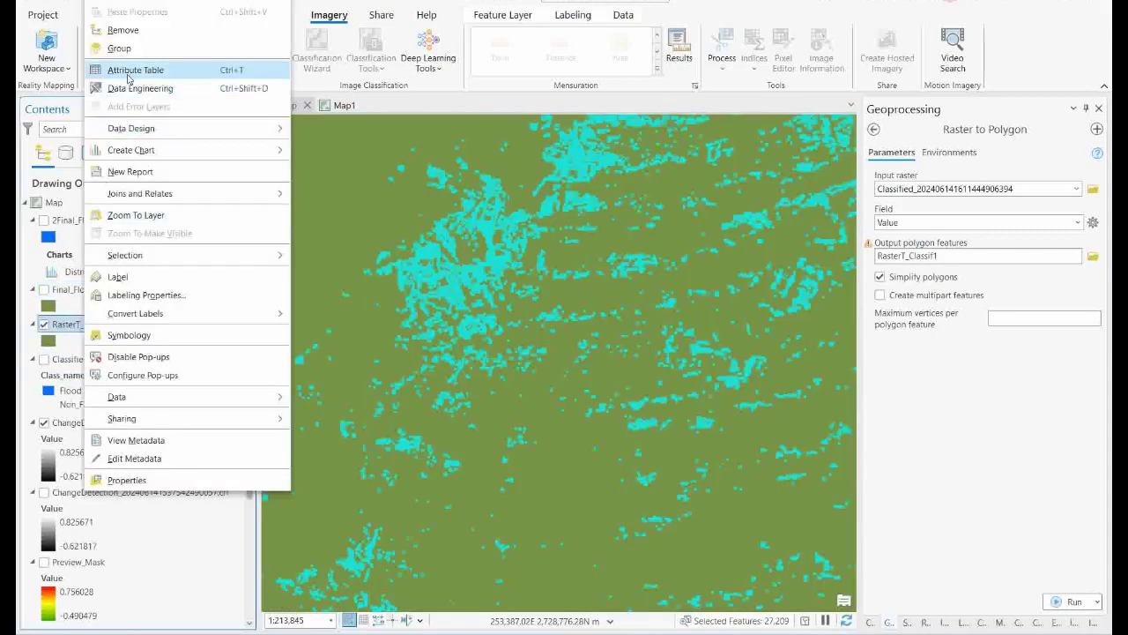
{"action": "left_click", "coordinate": [132, 69]}
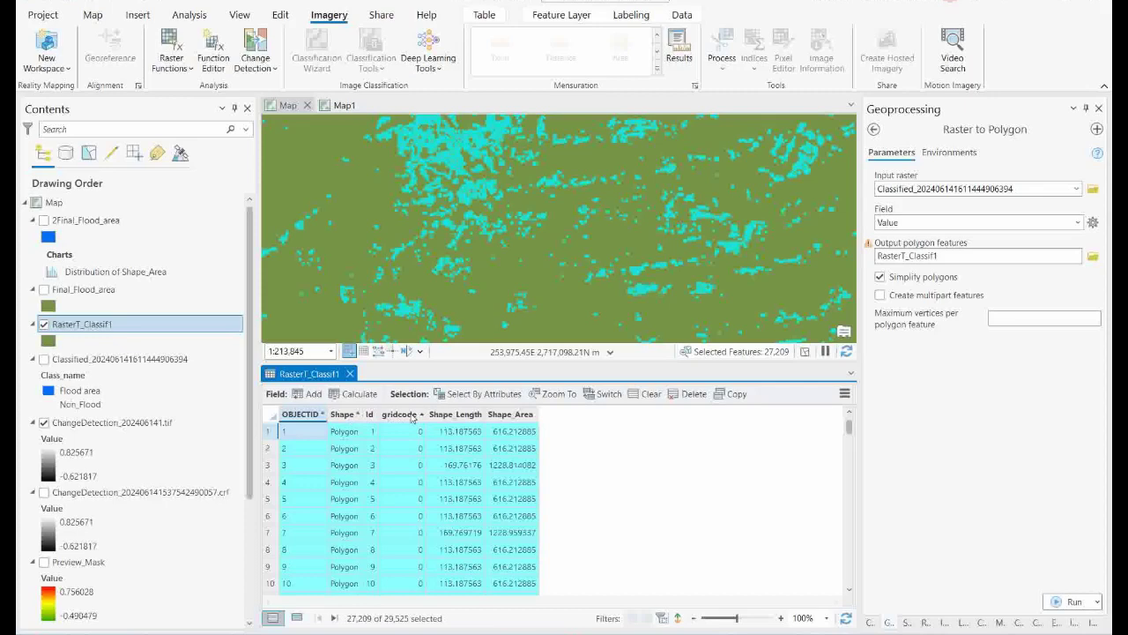
{"action": "left_click", "coordinate": [411, 415]}
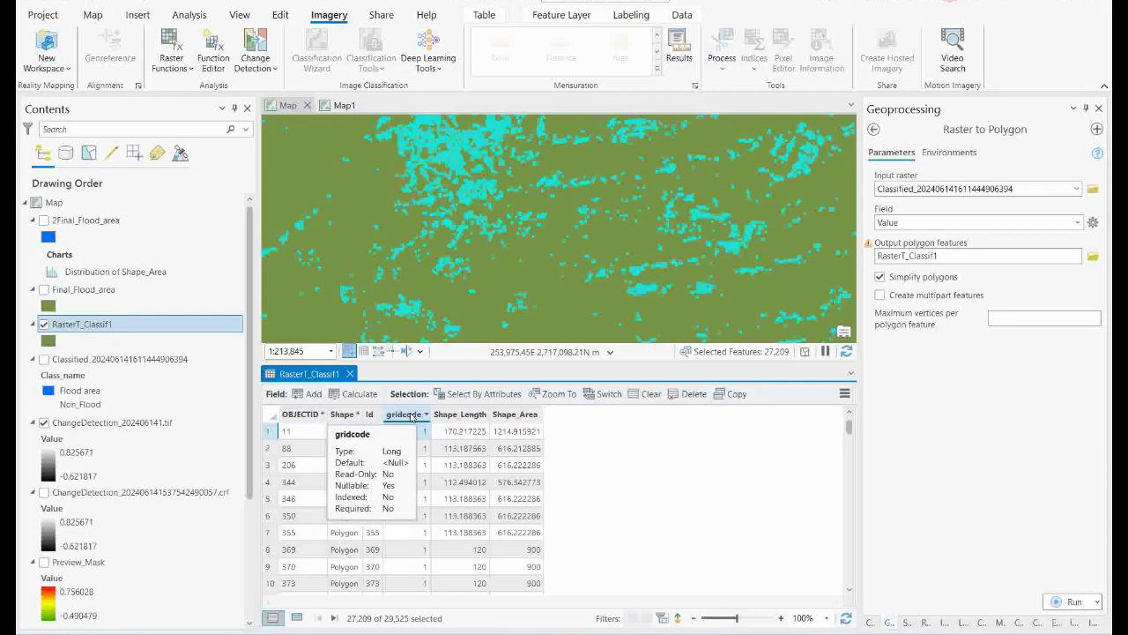
{"action": "double_click", "coordinate": [410, 415]}
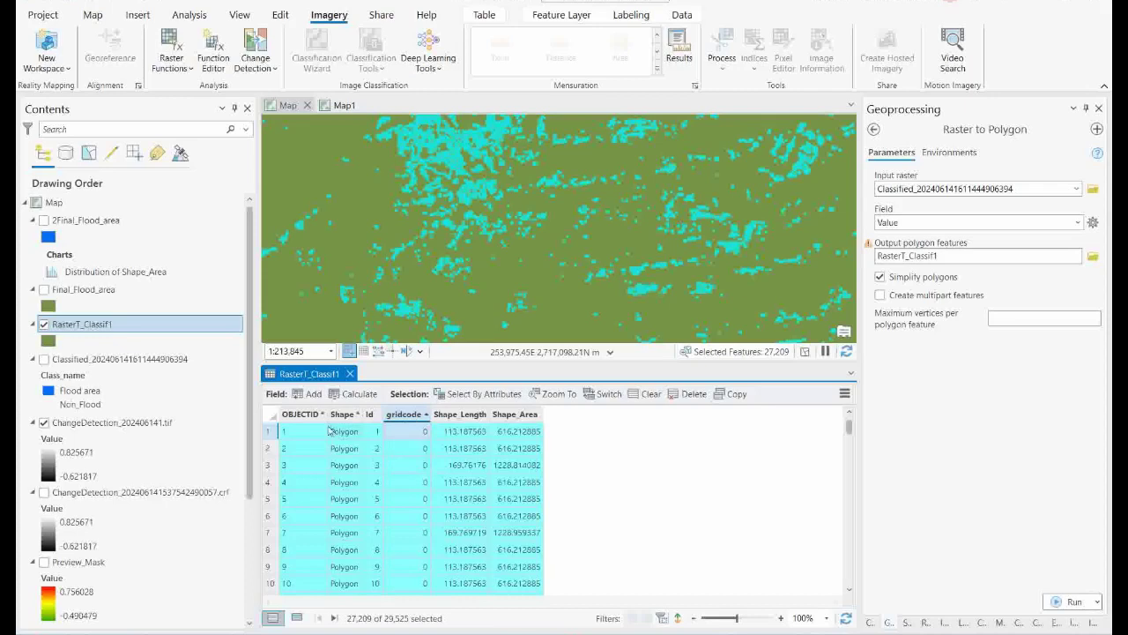
Review the selection query for gridcode equal to 0 on RasterT_Classif1, close it, and look at the layer's data options
{"action": "left_click", "coordinate": [469, 394]}
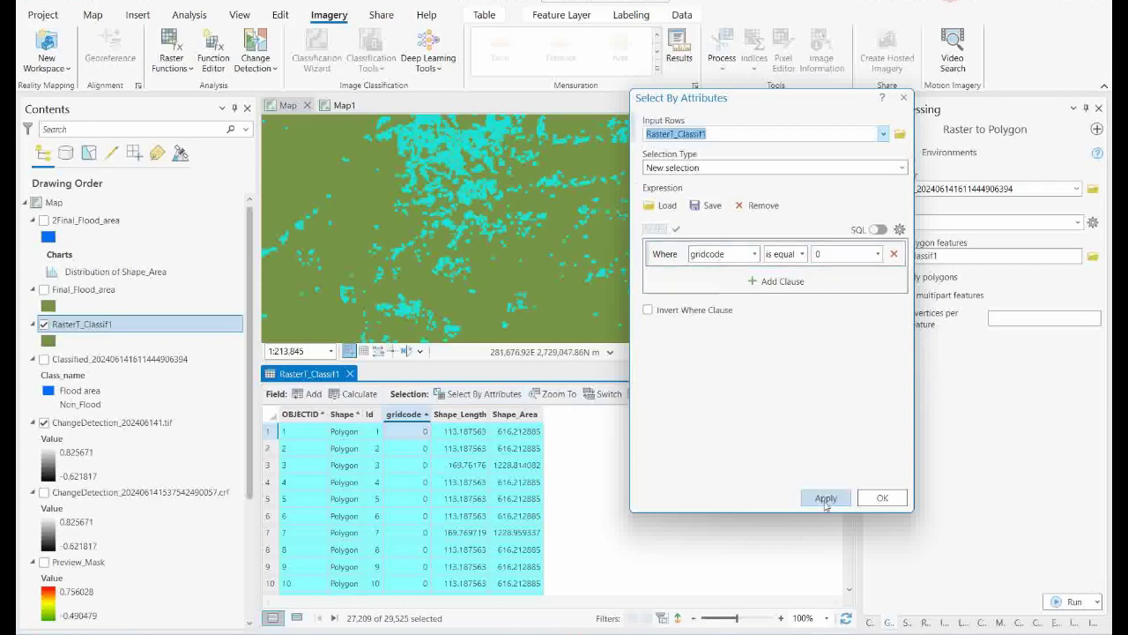
{"action": "left_click", "coordinate": [903, 97]}
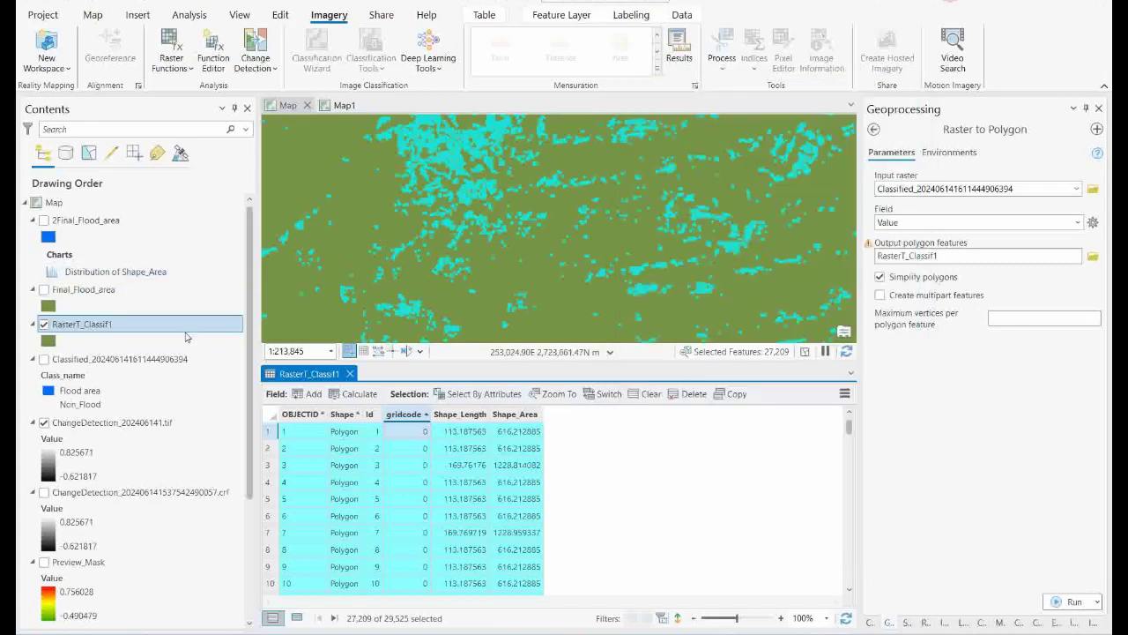
{"action": "right_click", "coordinate": [103, 329]}
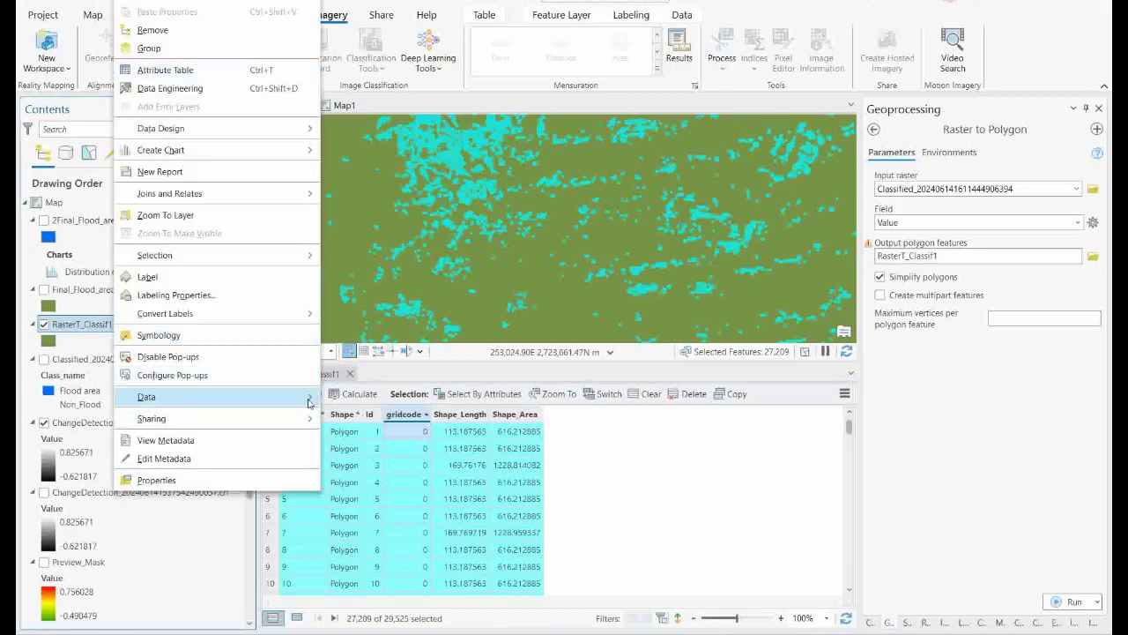
{"action": "mouse_move", "coordinate": [308, 403]}
{"action": "key", "text": "Escape"}
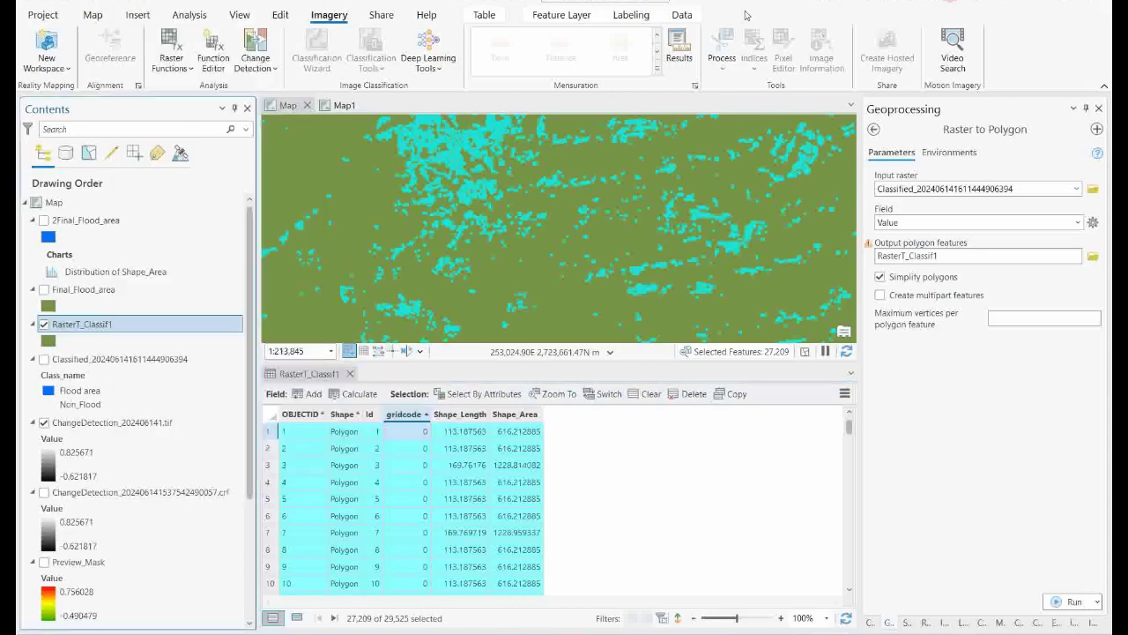
Hide RasterT_Classif1, display the 2Final_Flood_area polygons over the change detection raster, and close the attribute table
{"action": "left_click", "coordinate": [44, 325]}
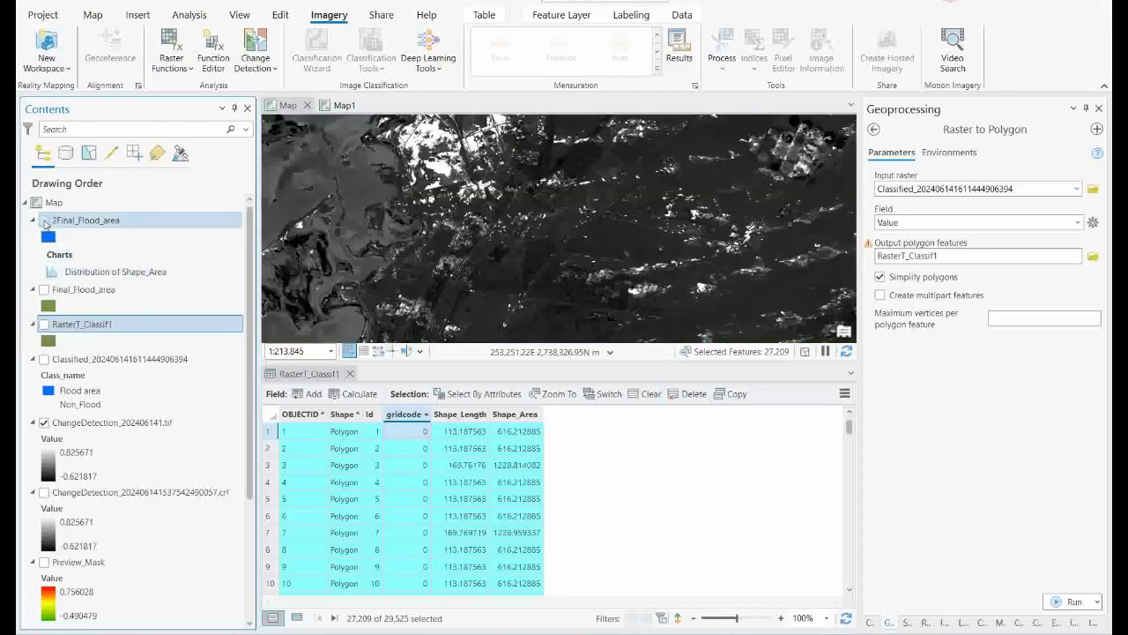
{"action": "left_click", "coordinate": [44, 221]}
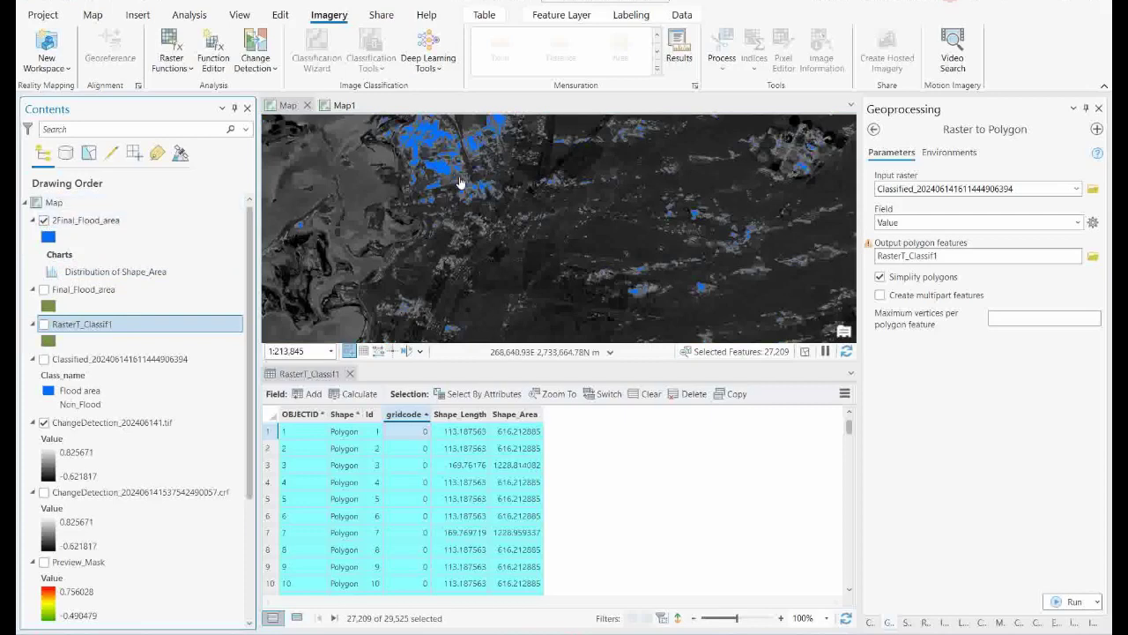
{"action": "left_click_drag", "start_coordinate": [458, 182], "coordinate": [437, 232]}
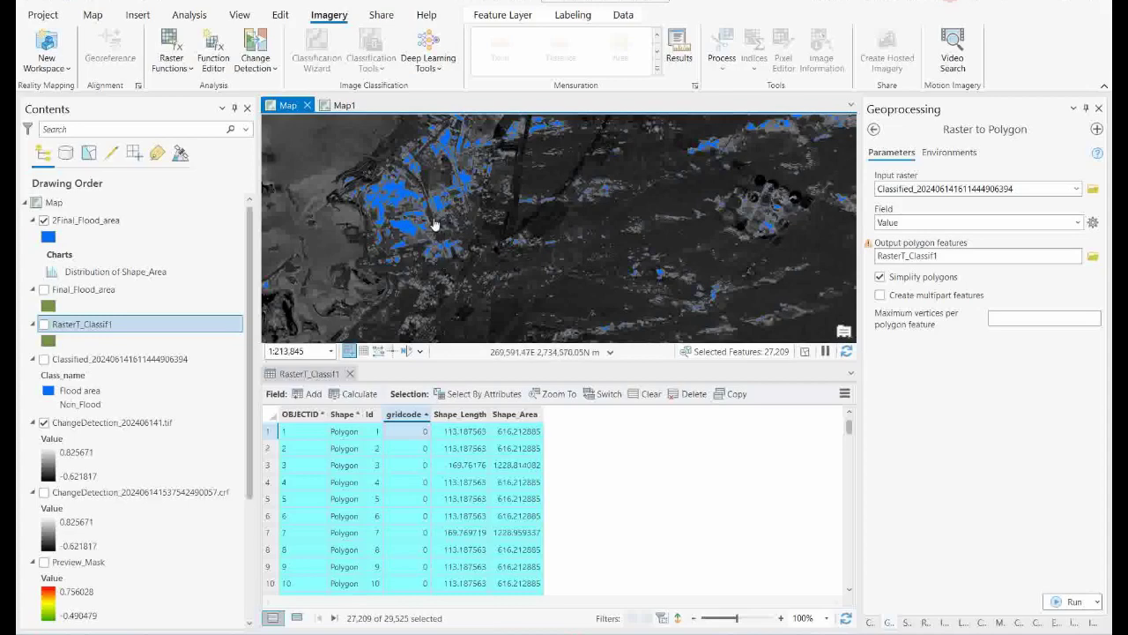
{"action": "left_click", "coordinate": [349, 373]}
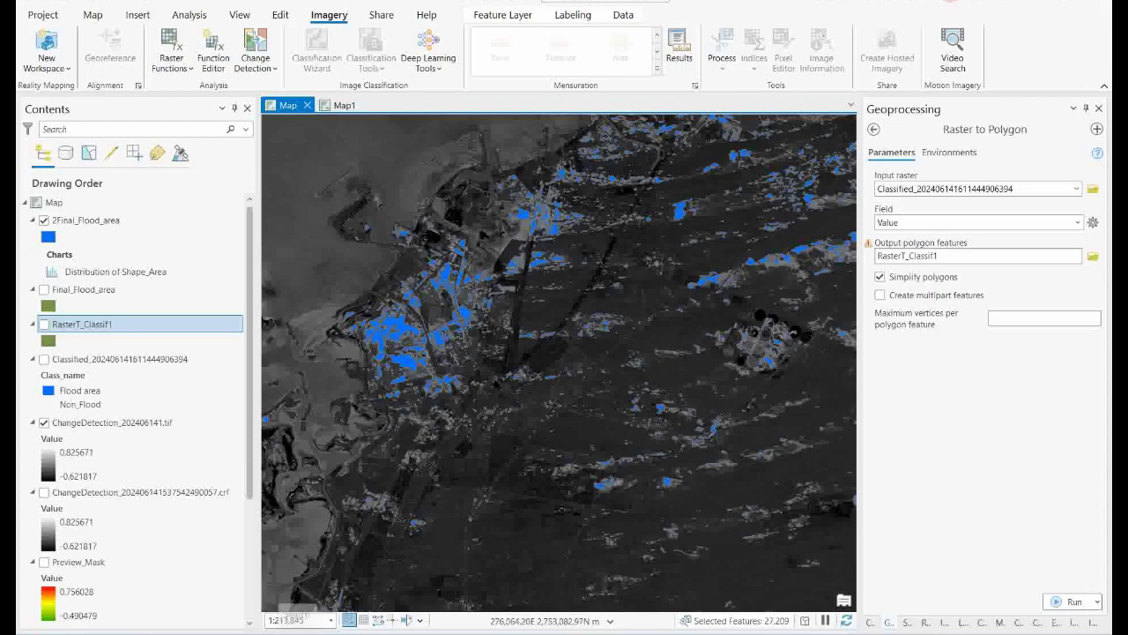
Examine the Synthetic Aperture Radar tools in the Image Analyst toolbox
{"action": "left_click", "coordinate": [87, 18]}
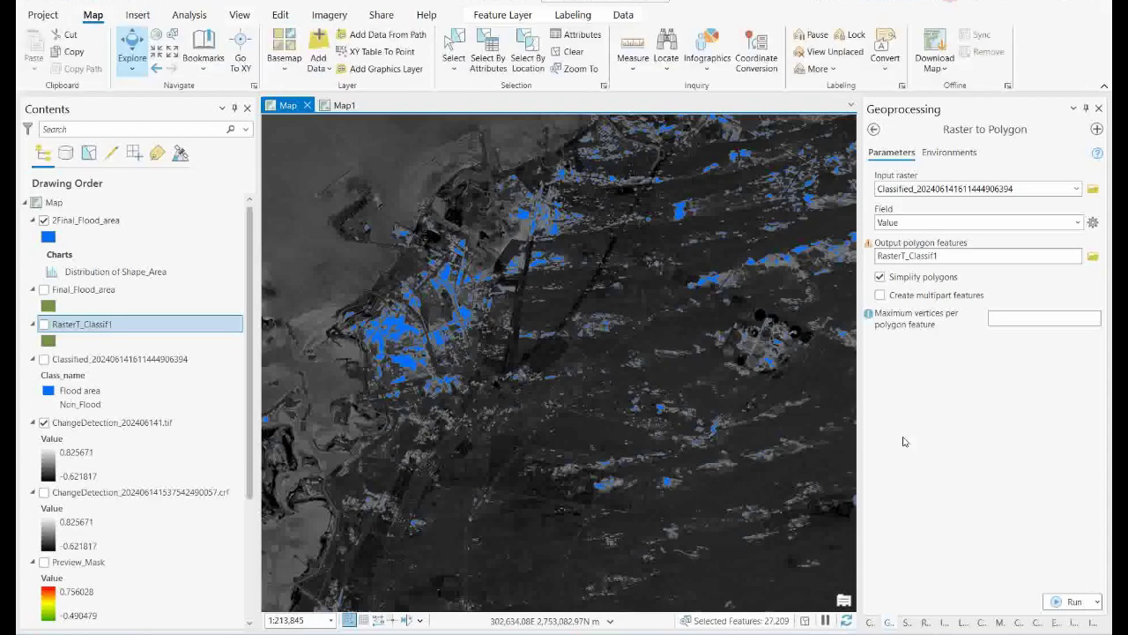
{"action": "left_click", "coordinate": [874, 130]}
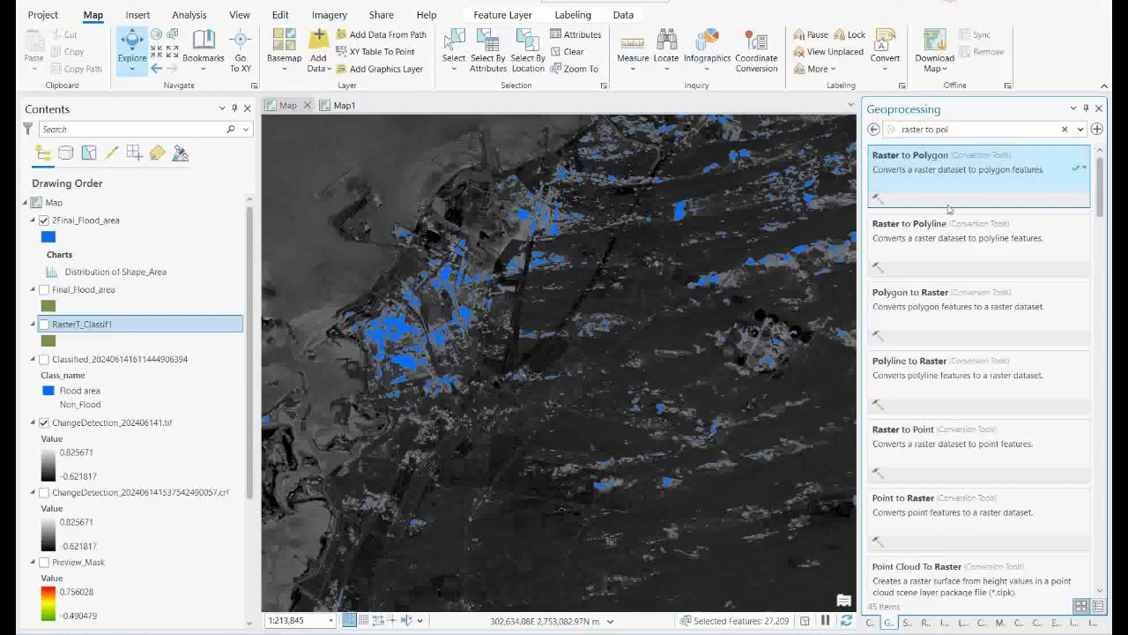
{"action": "left_click", "coordinate": [875, 130]}
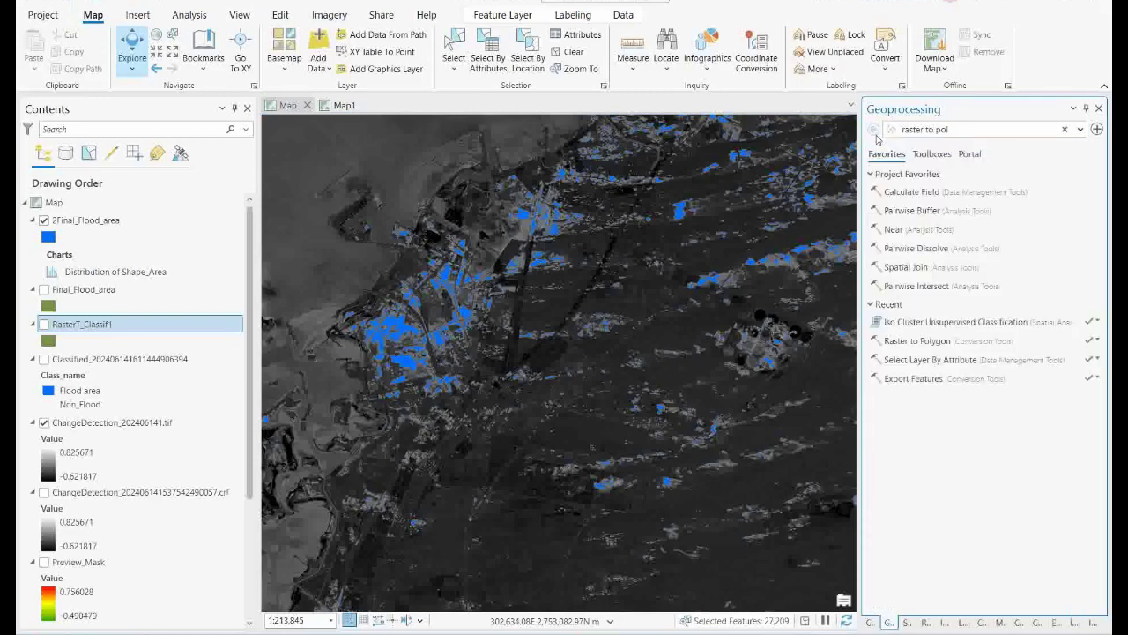
{"action": "left_click", "coordinate": [932, 154]}
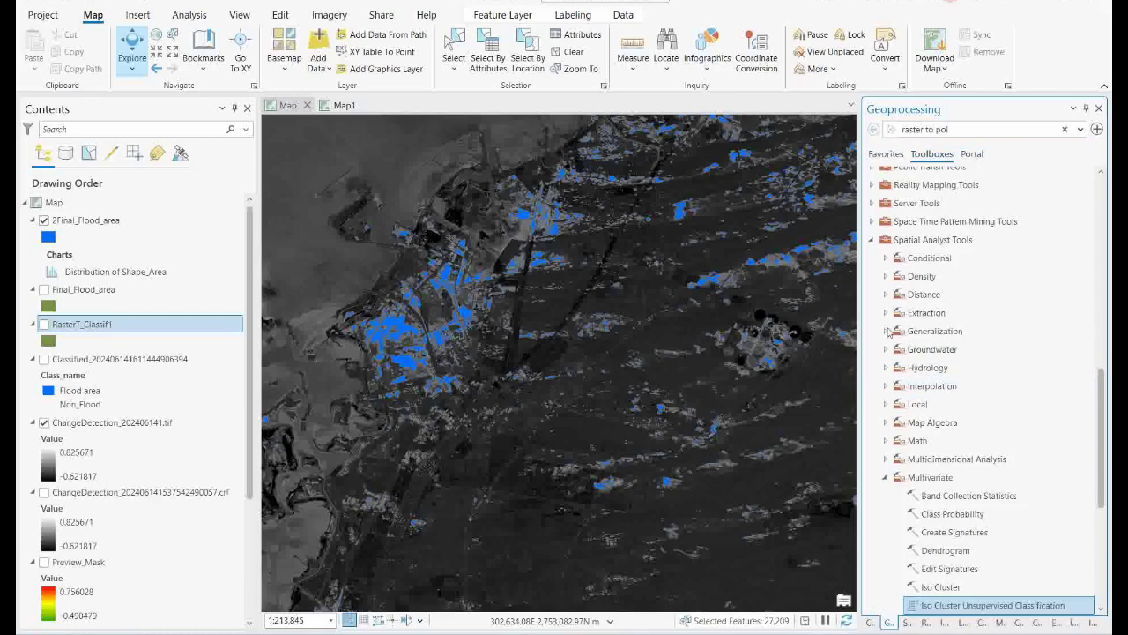
{"action": "left_click", "coordinate": [871, 240]}
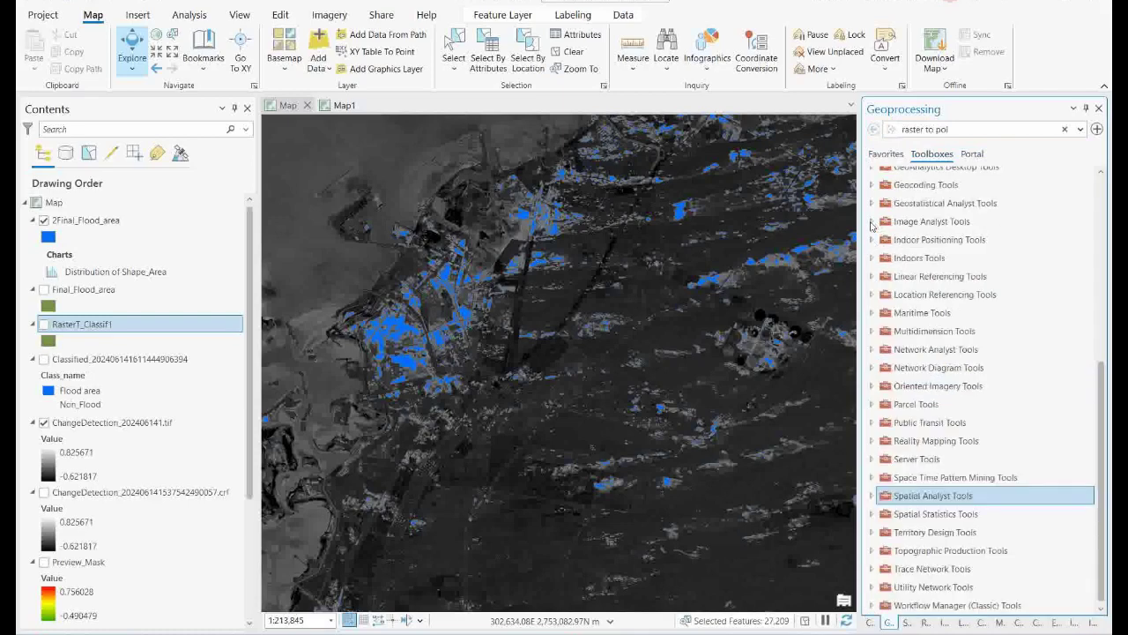
{"action": "left_click", "coordinate": [871, 222]}
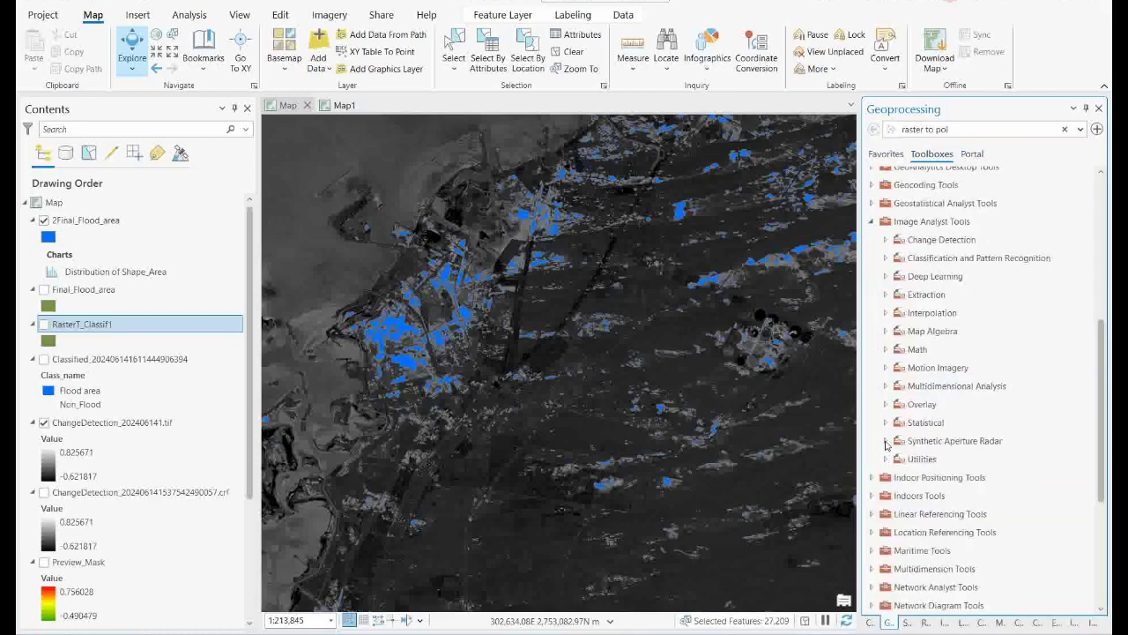
{"action": "left_click", "coordinate": [886, 441]}
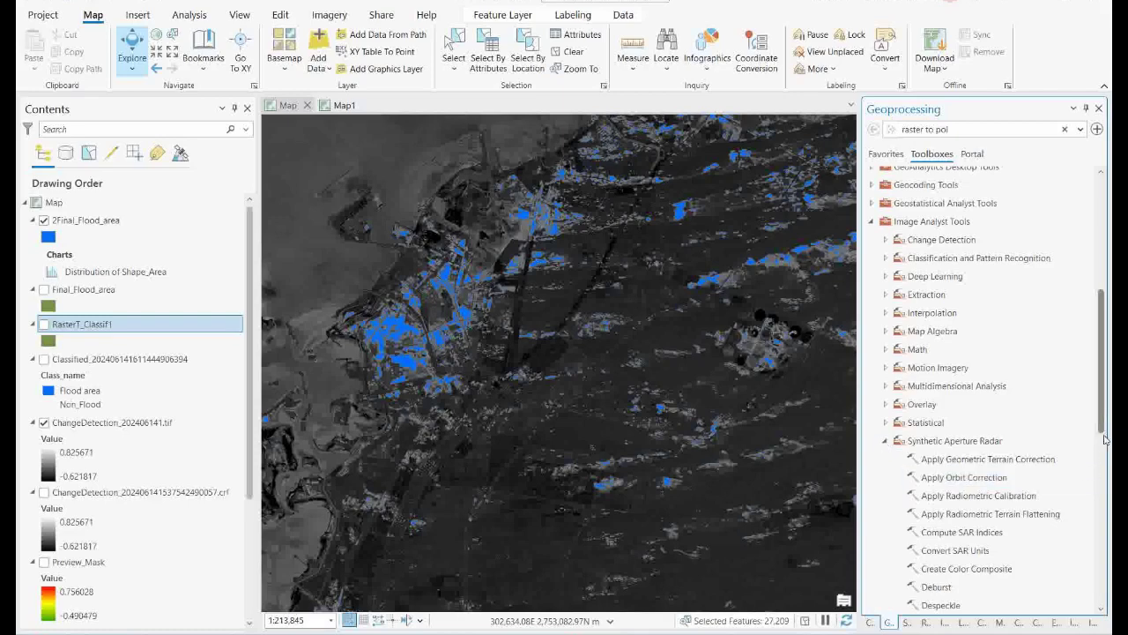
{"action": "scroll", "coordinate": [1023, 522], "scroll_direction": "down", "scroll_amount": 3}
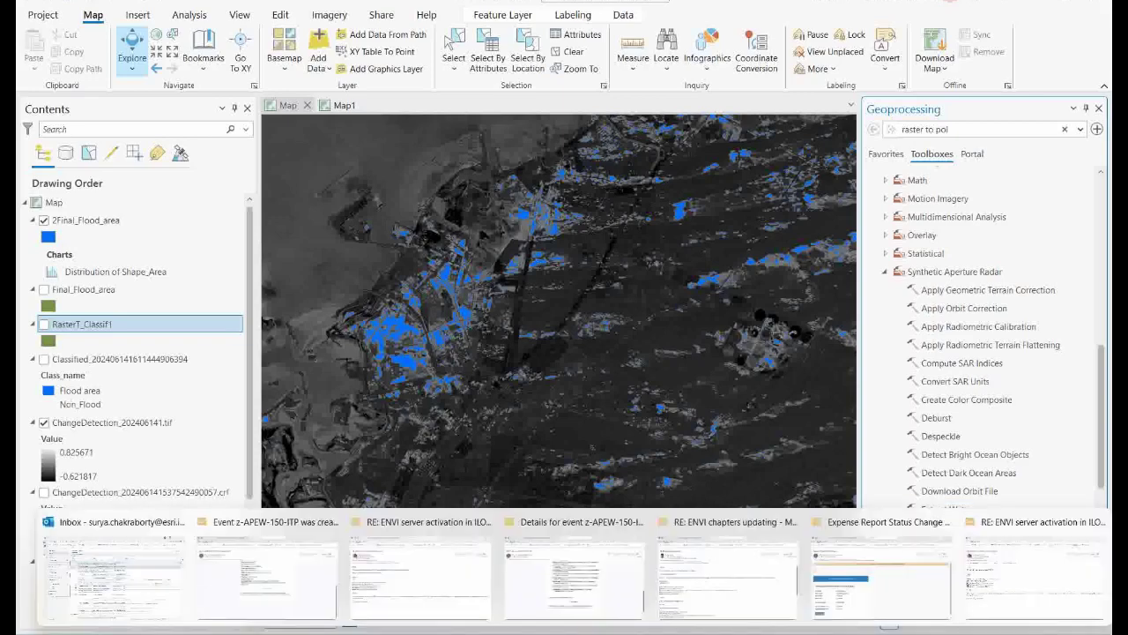
{"action": "key", "text": "super"}
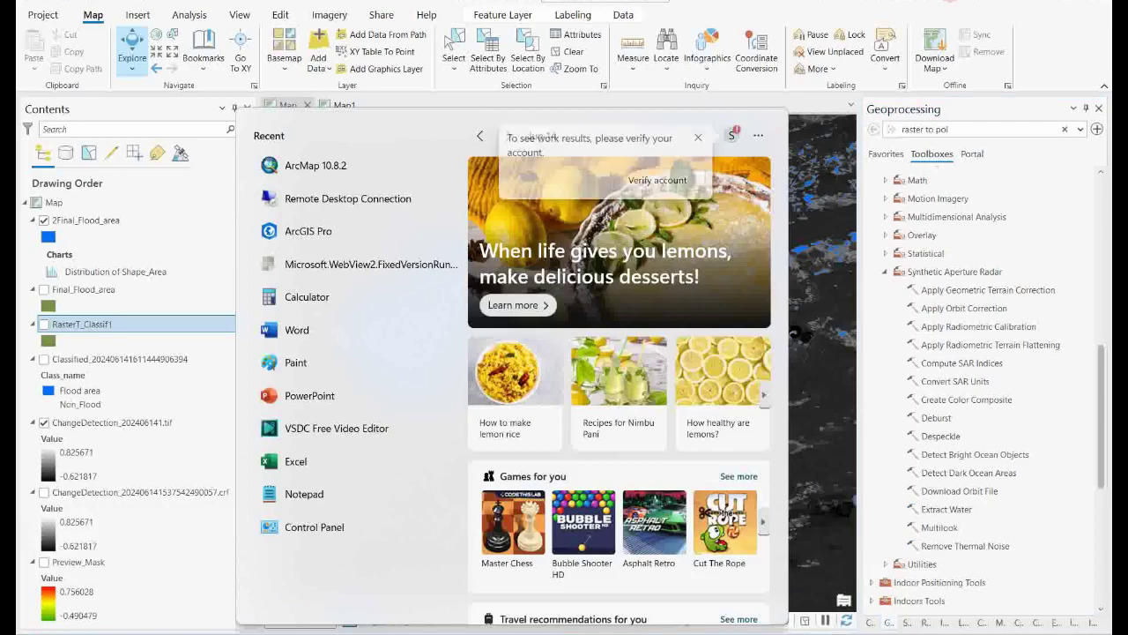
{"action": "type", "text": "vsdc"}
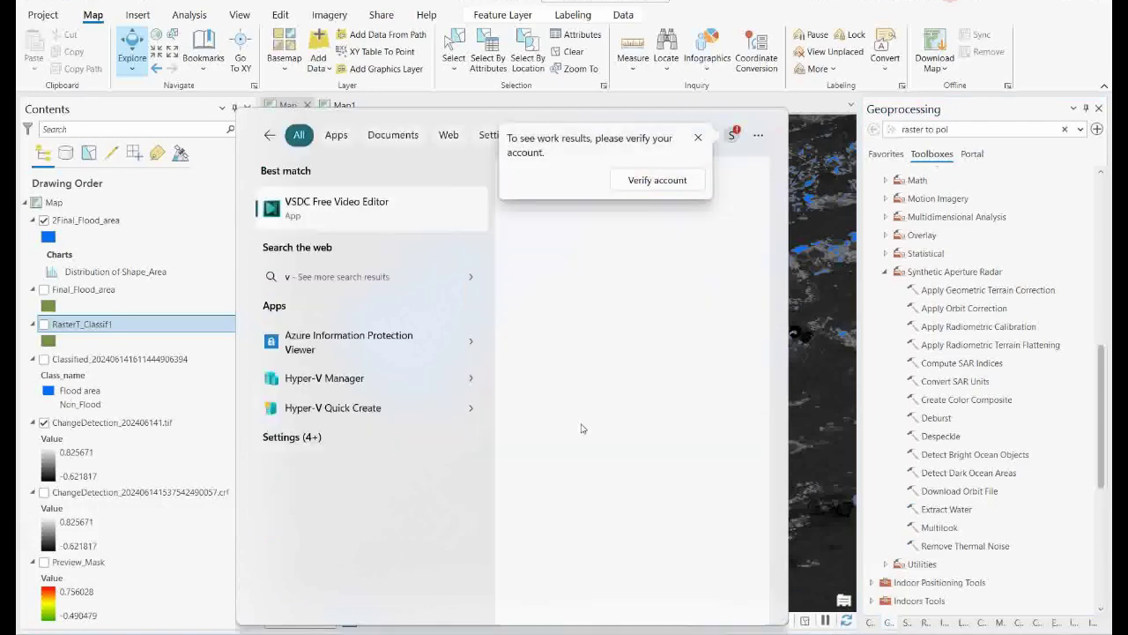
{"action": "key", "text": "Return"}
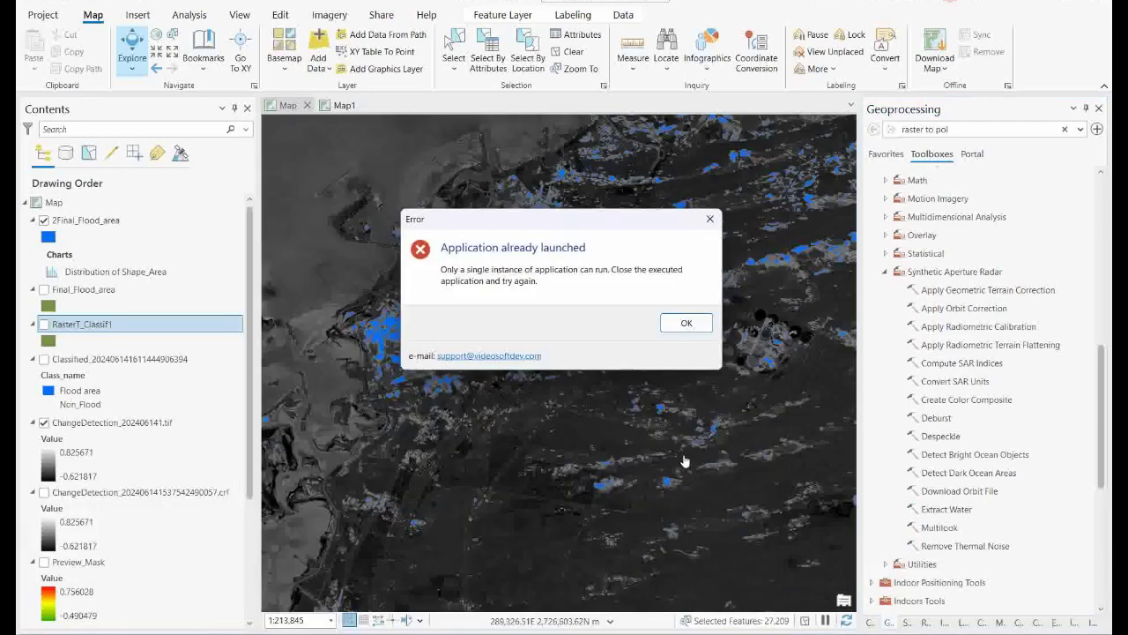
{"action": "left_click", "coordinate": [686, 323]}
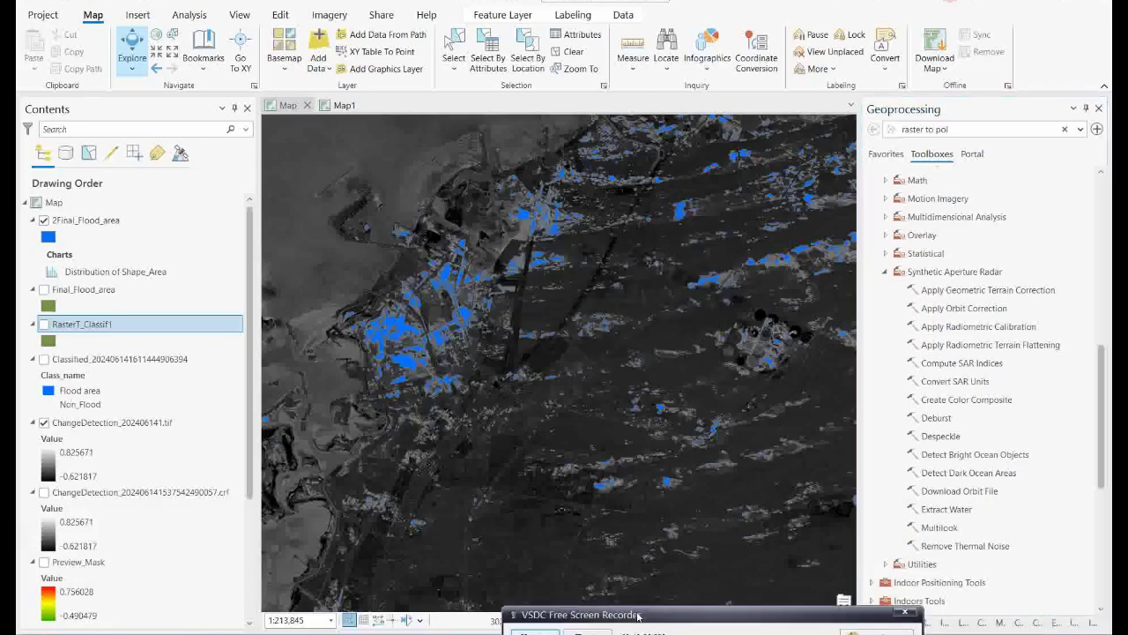